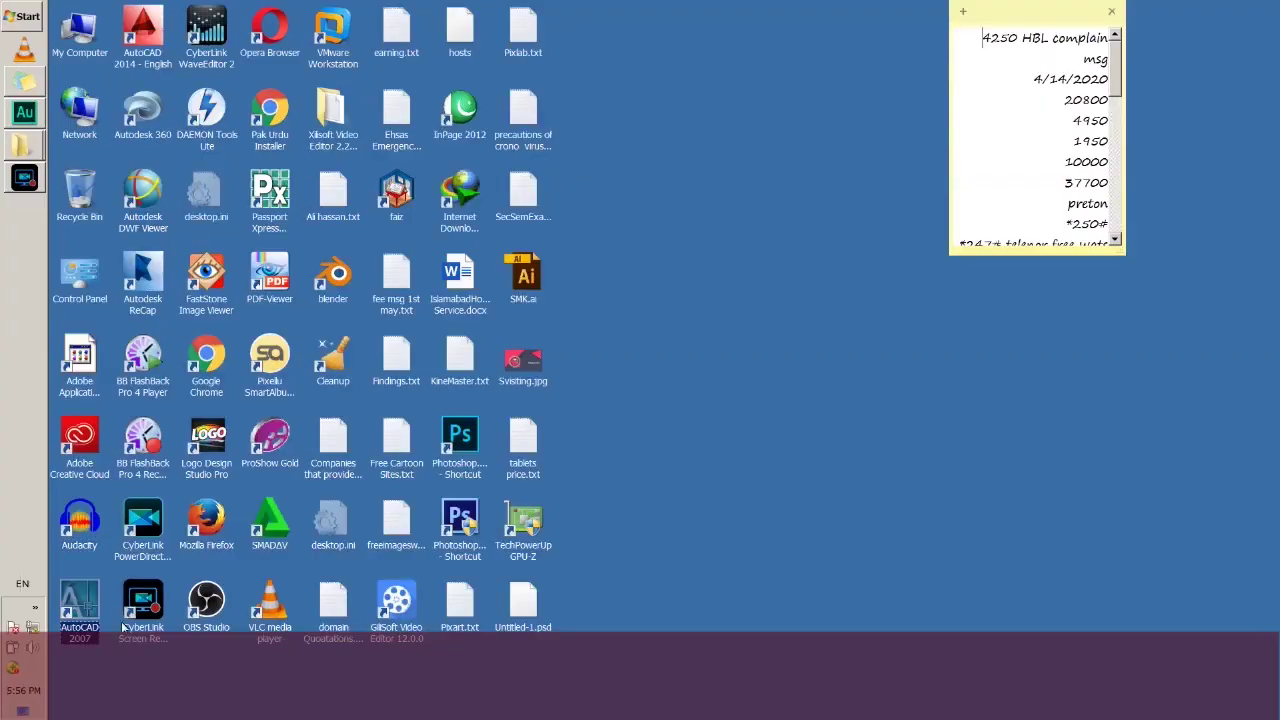
Launch AutoCAD 2007 past the compatibility warning into the 3D Modeling workspace
double_click(90, 640)
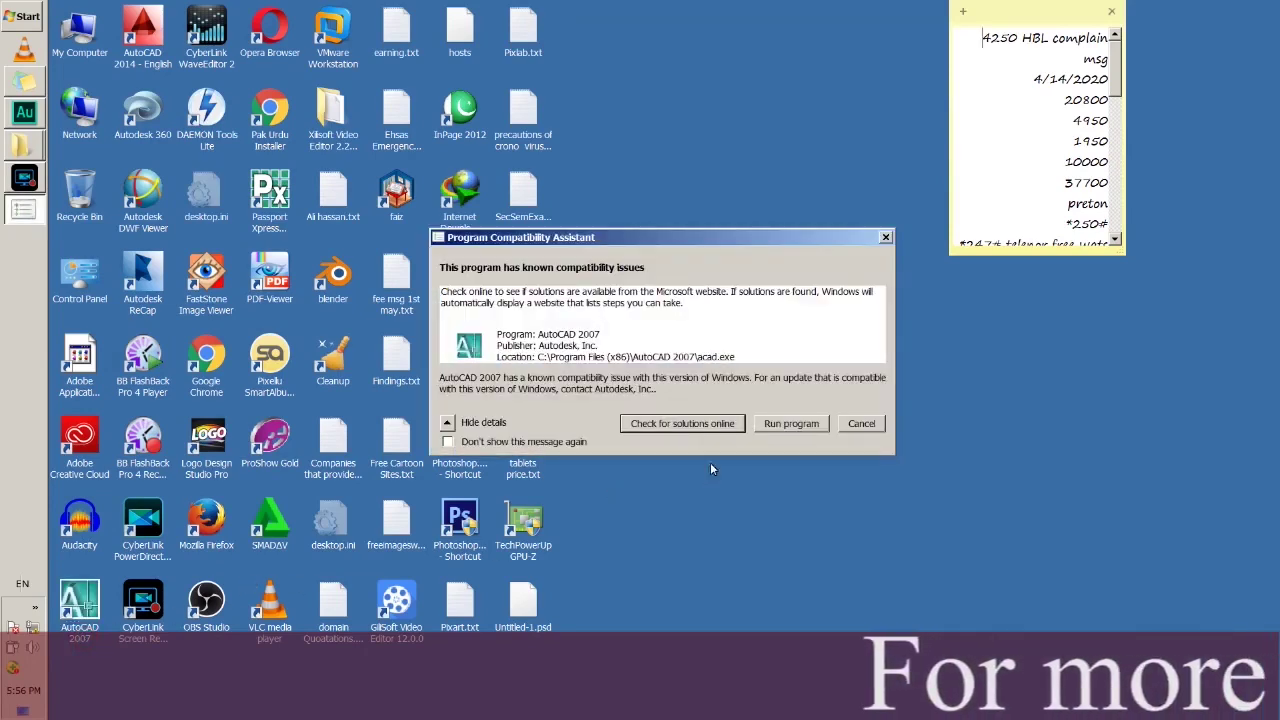
click(794, 426)
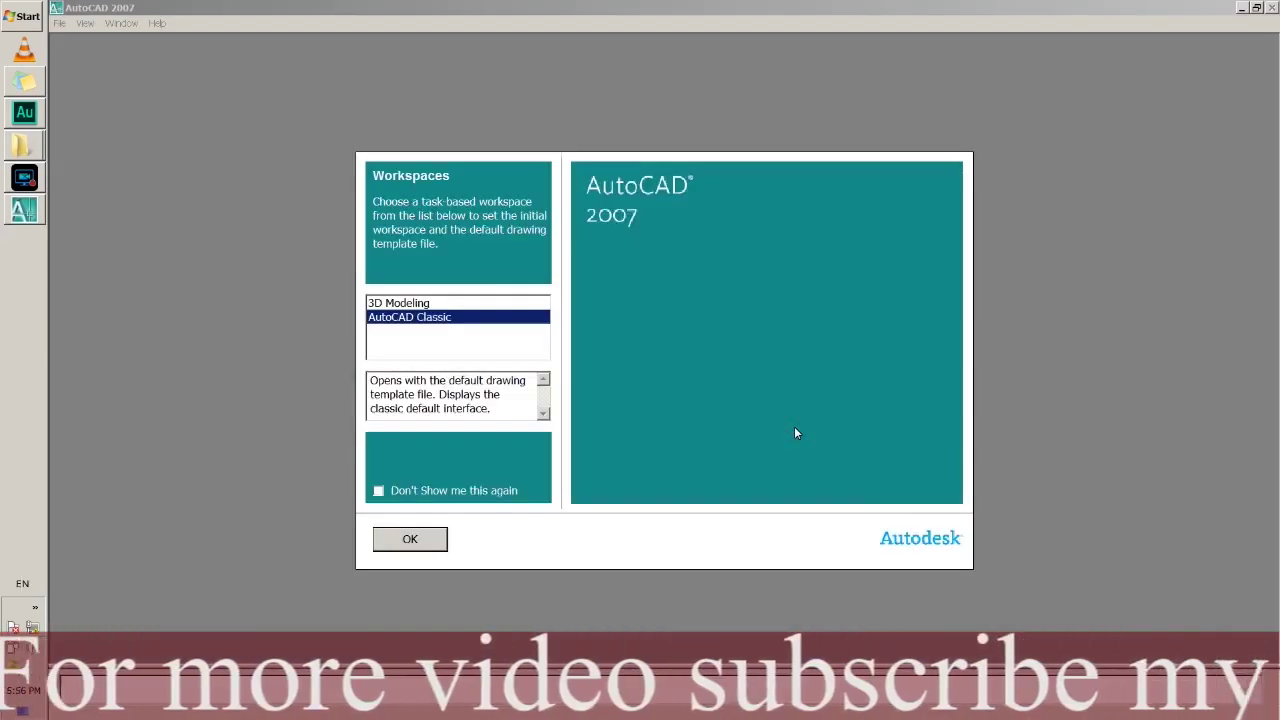
click(400, 302)
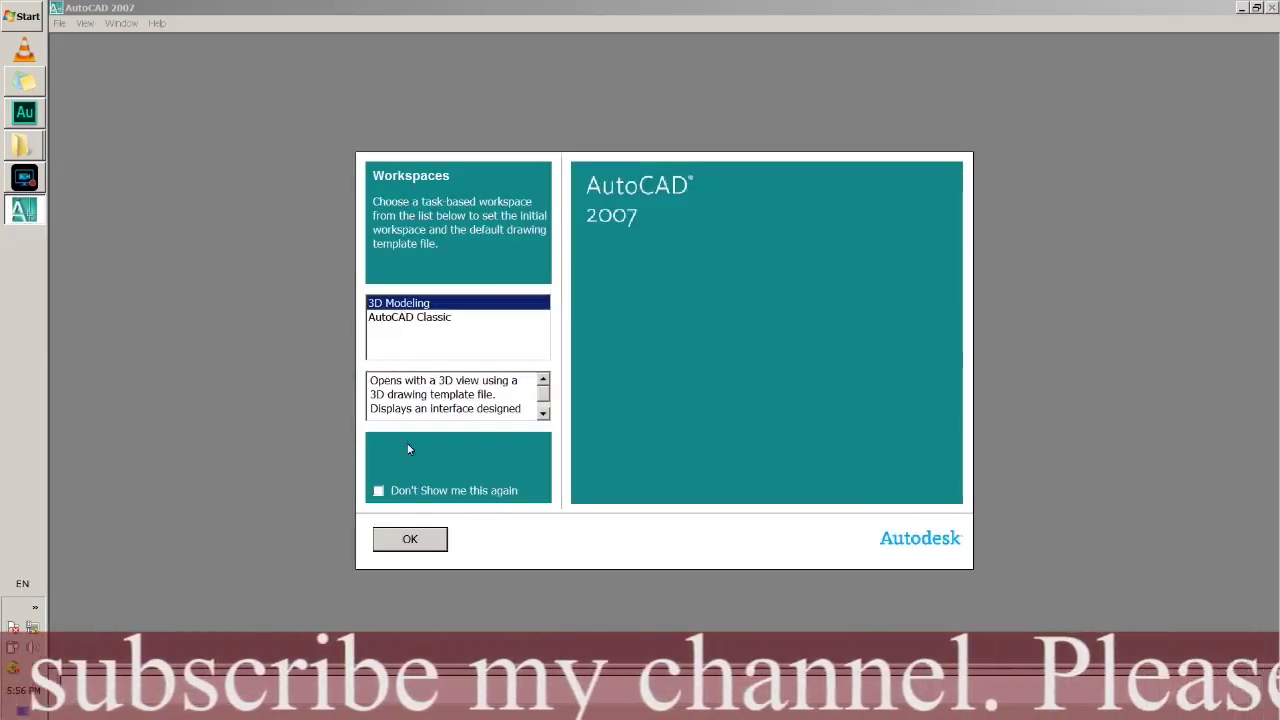
click(410, 539)
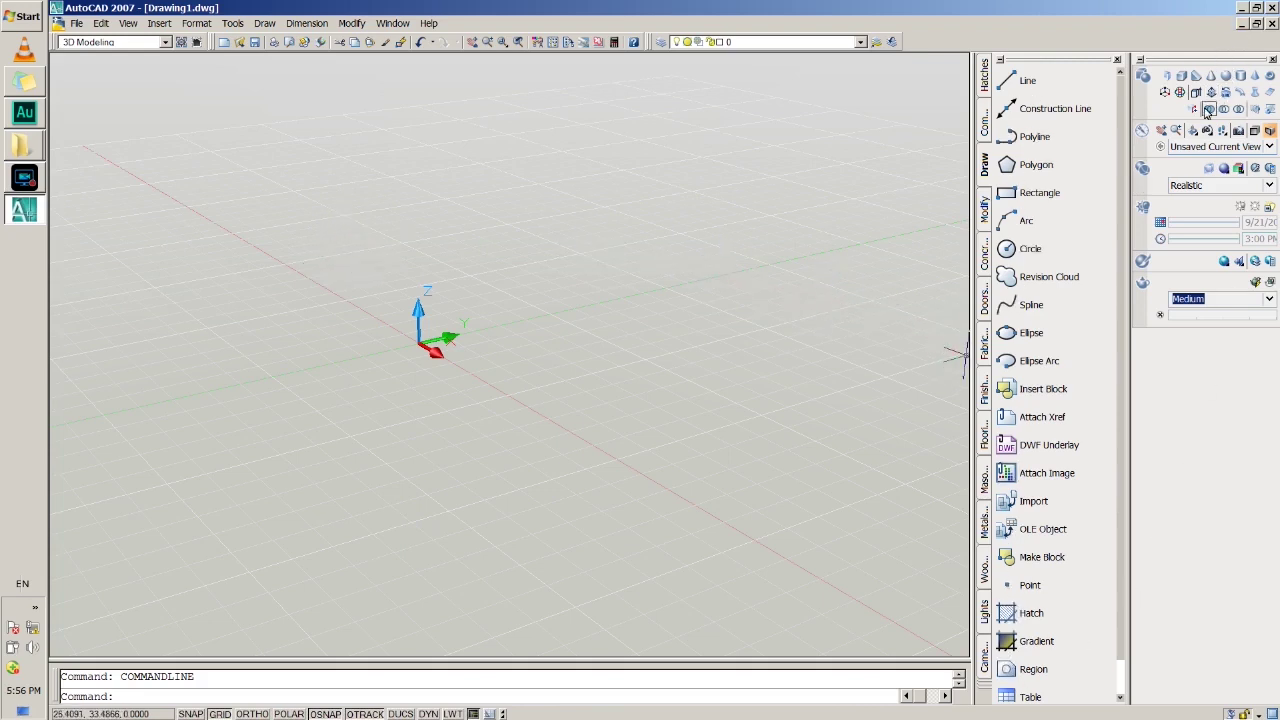
Switch the drawing to the Top view with the 2D Wireframe visual style
click(167, 700)
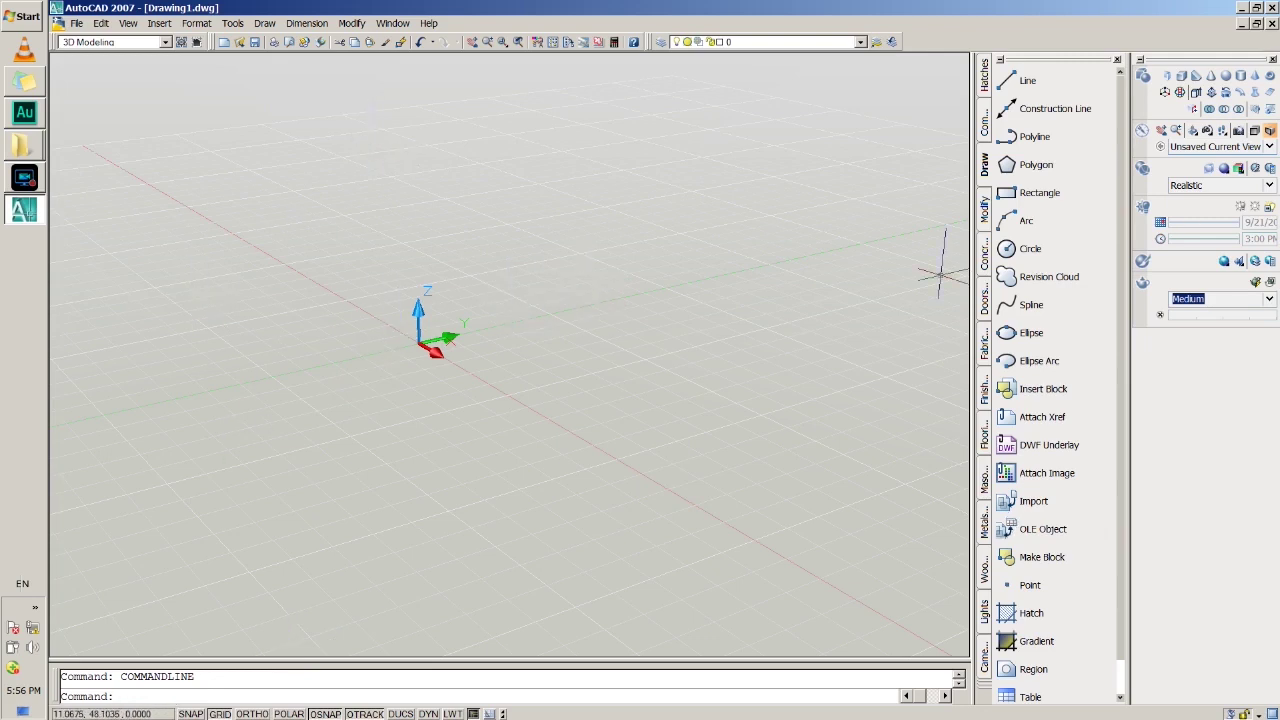
click(1262, 147)
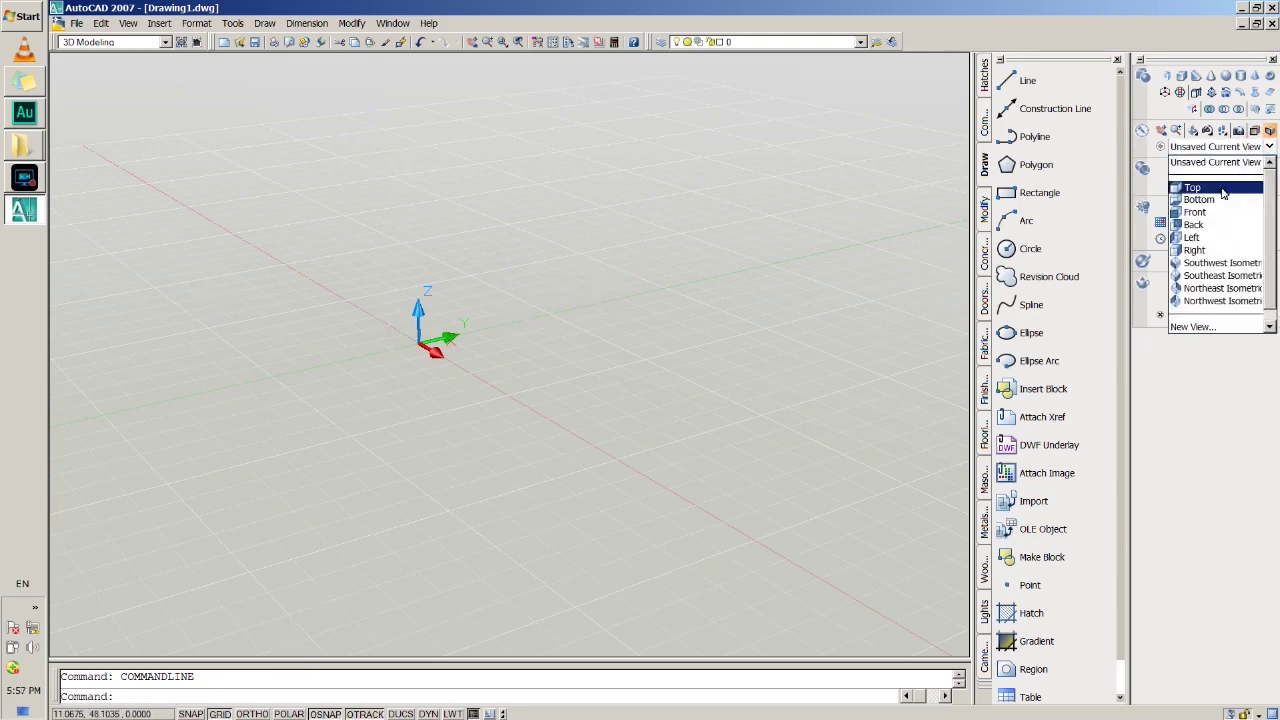
key(Up)
click(1206, 189)
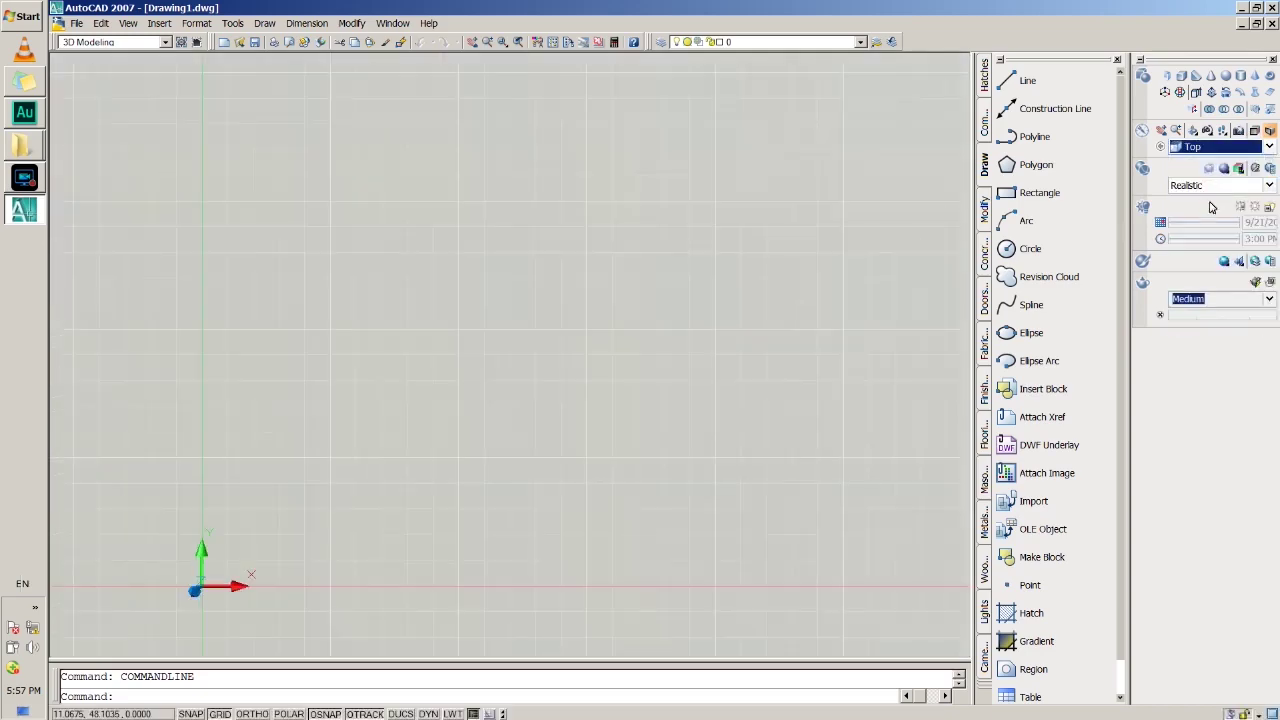
click(1210, 185)
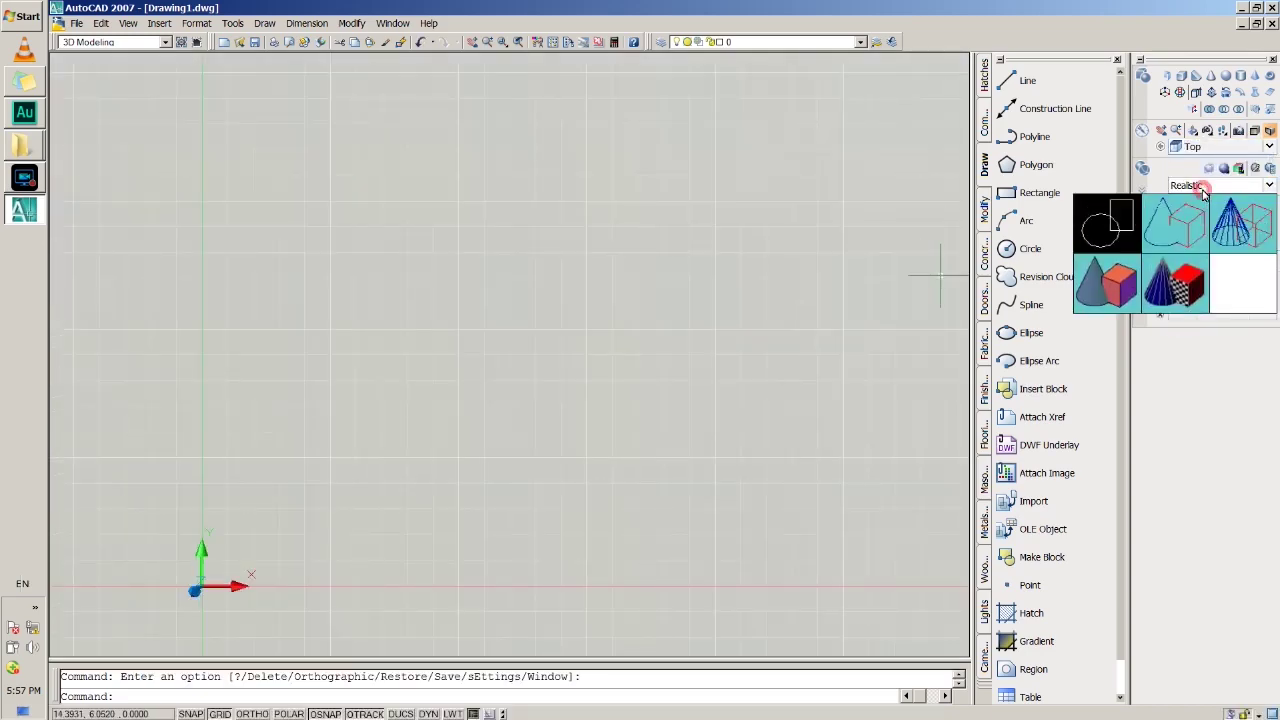
click(1108, 236)
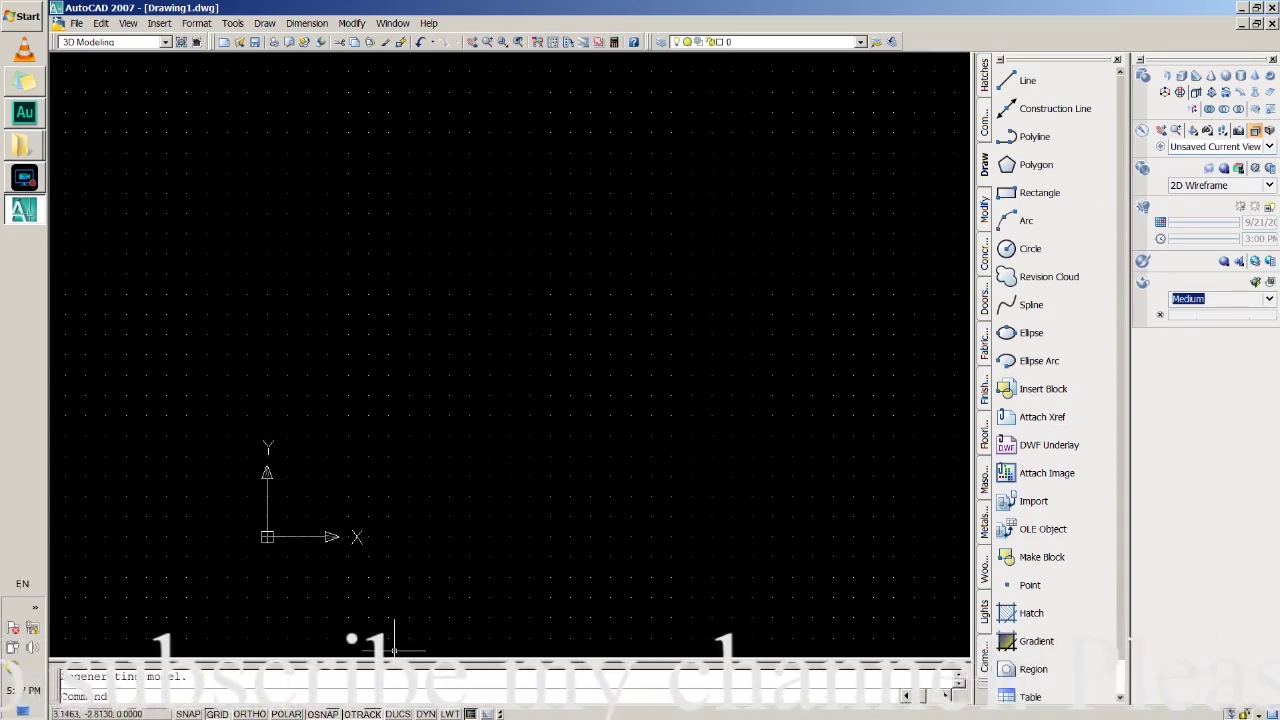
Set Engineering length units with 0'-0" precision in the UNITS dialog
key(F7)
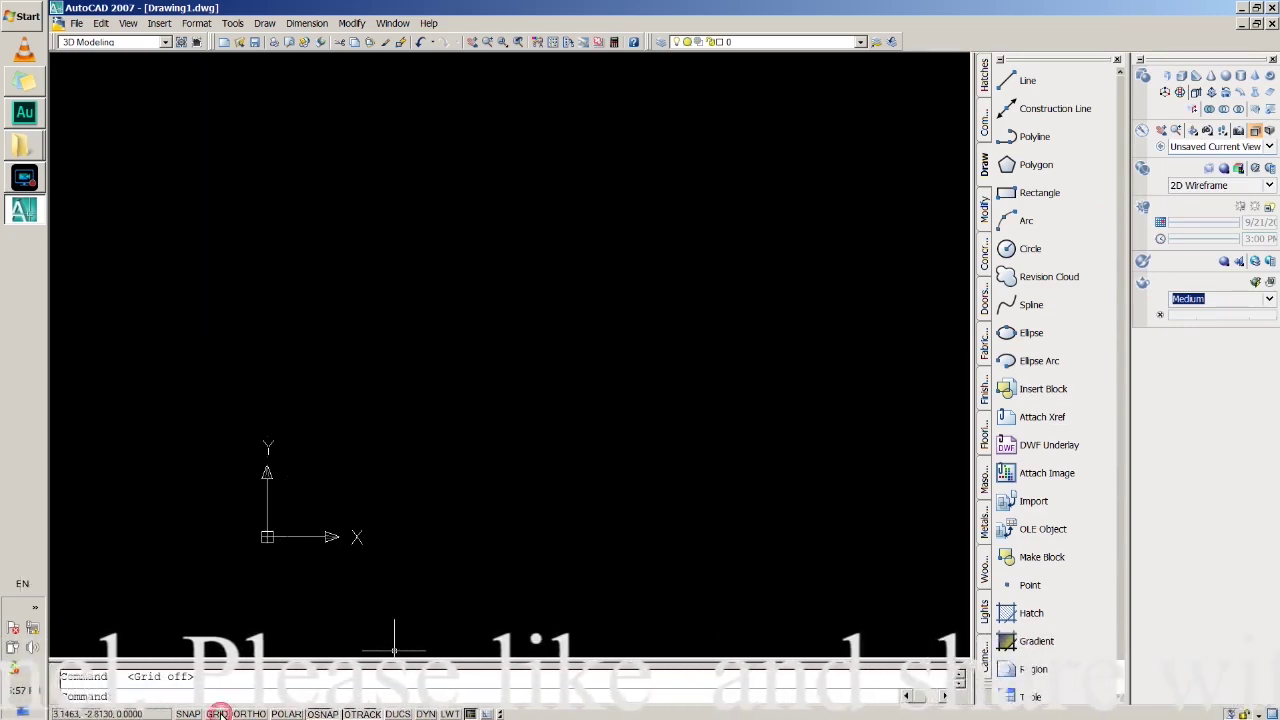
key(F7)
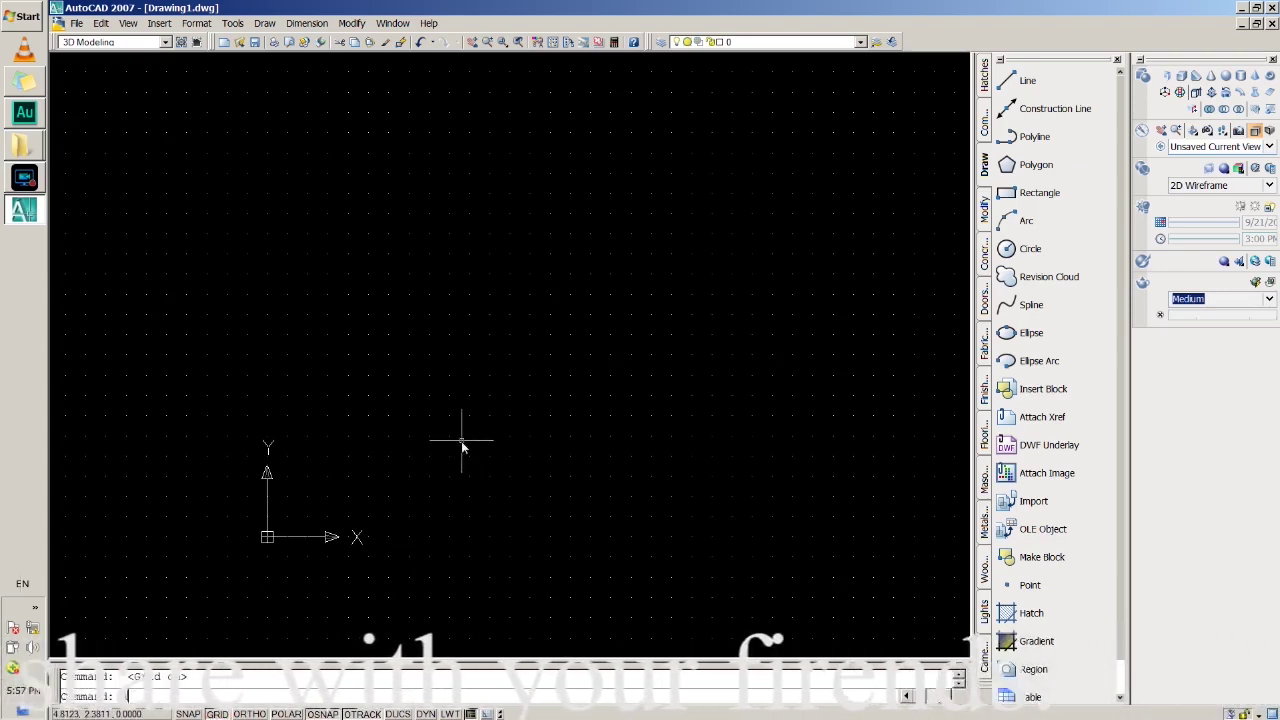
text(nitle)
key(Return)
text(uni)
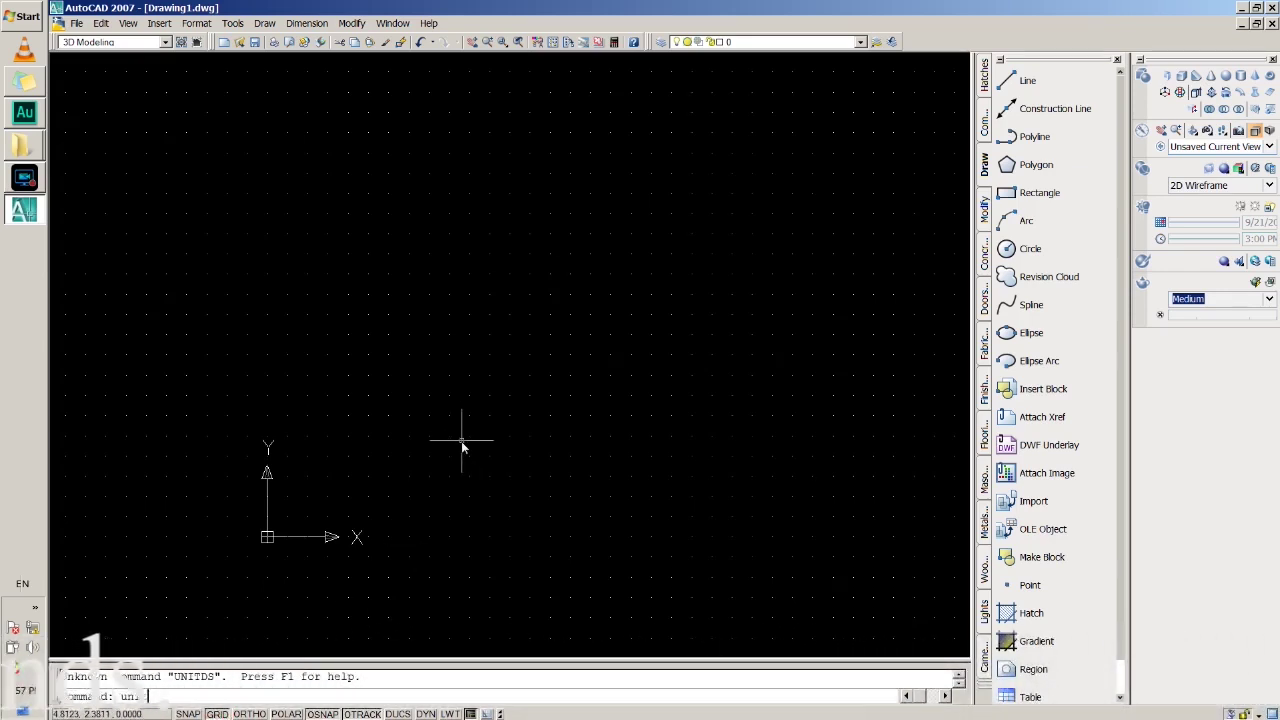
text(ts)
key(Return)
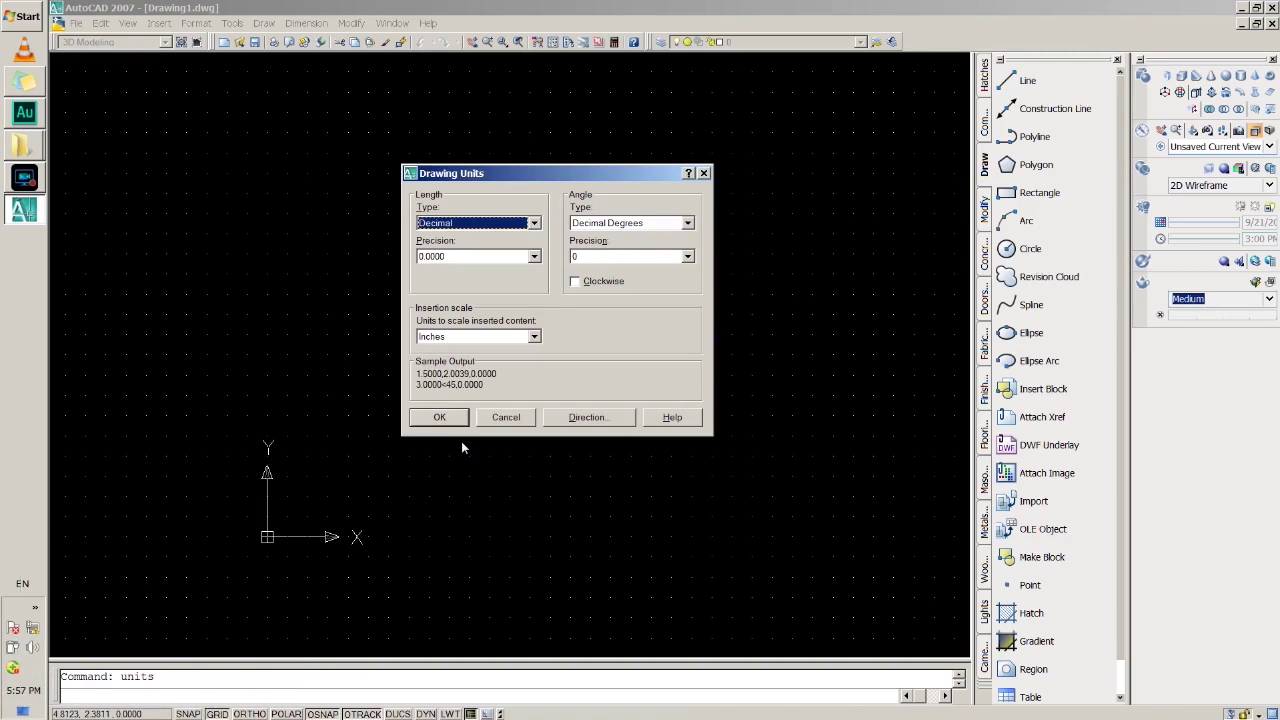
click(500, 222)
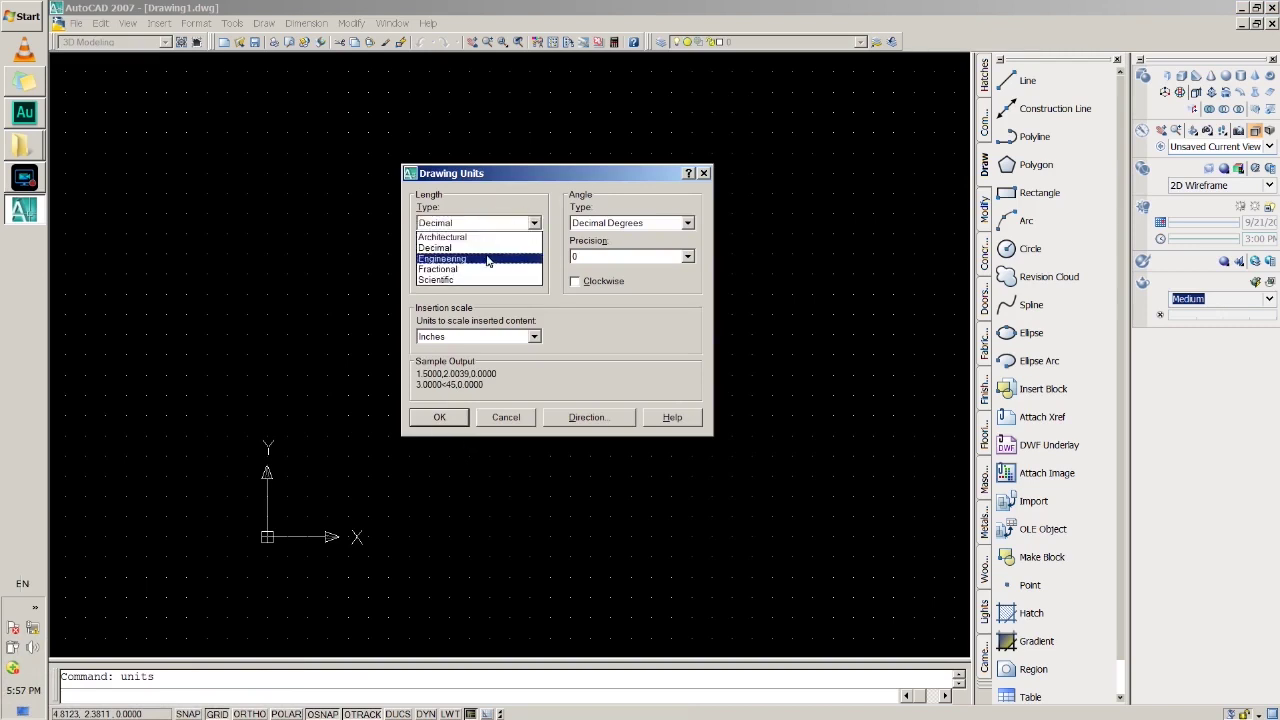
click(487, 259)
click(486, 256)
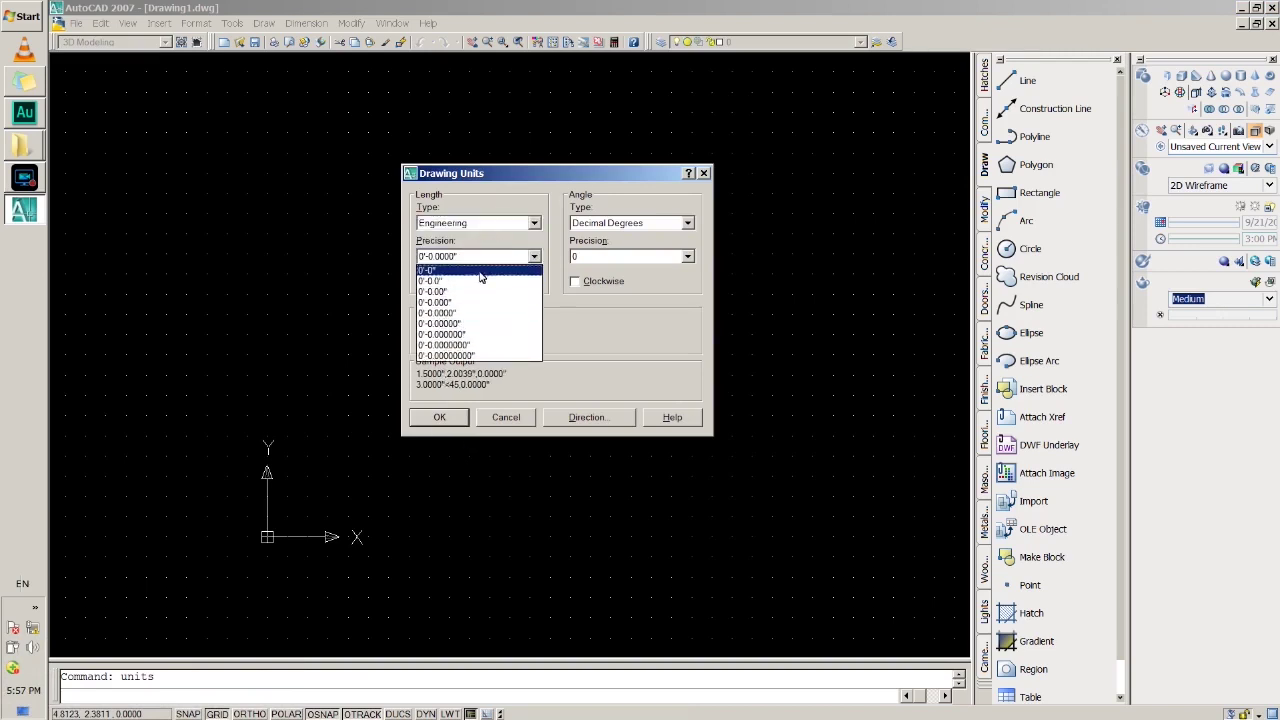
click(479, 271)
click(432, 422)
text(limit)
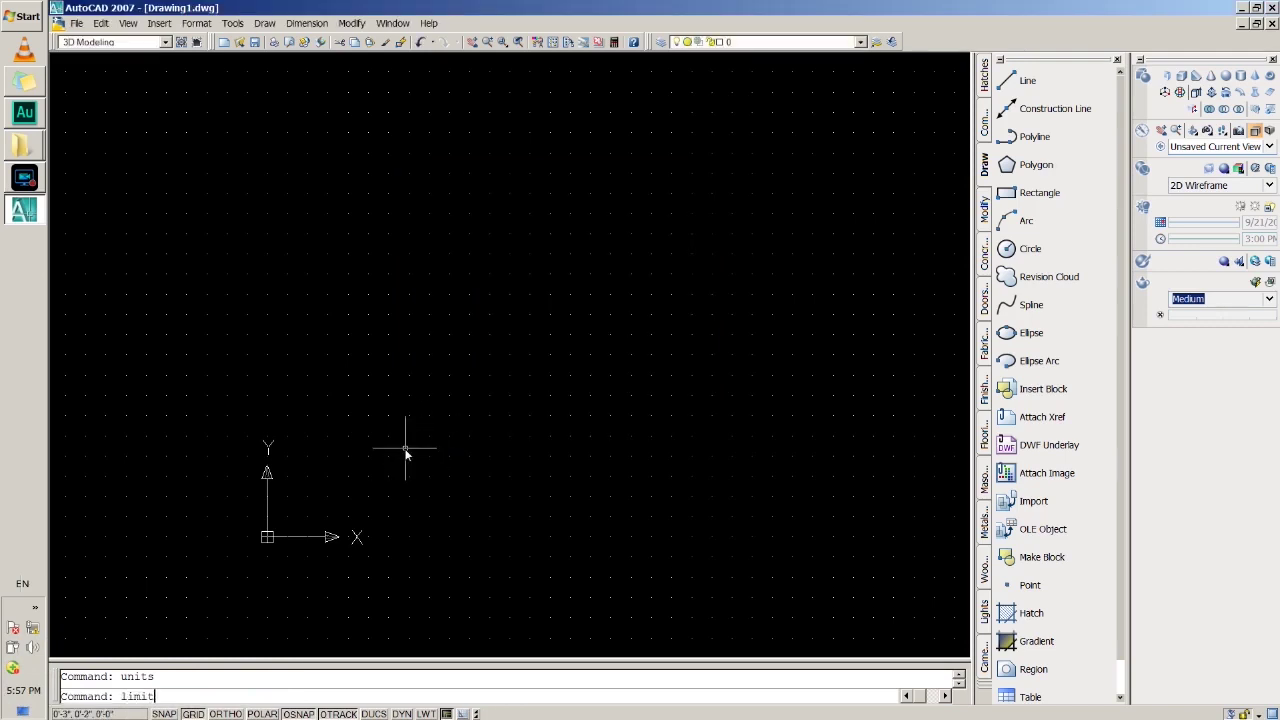
Set the drawing limits from 0,0 to 100',100'
text(s)
key(Return)
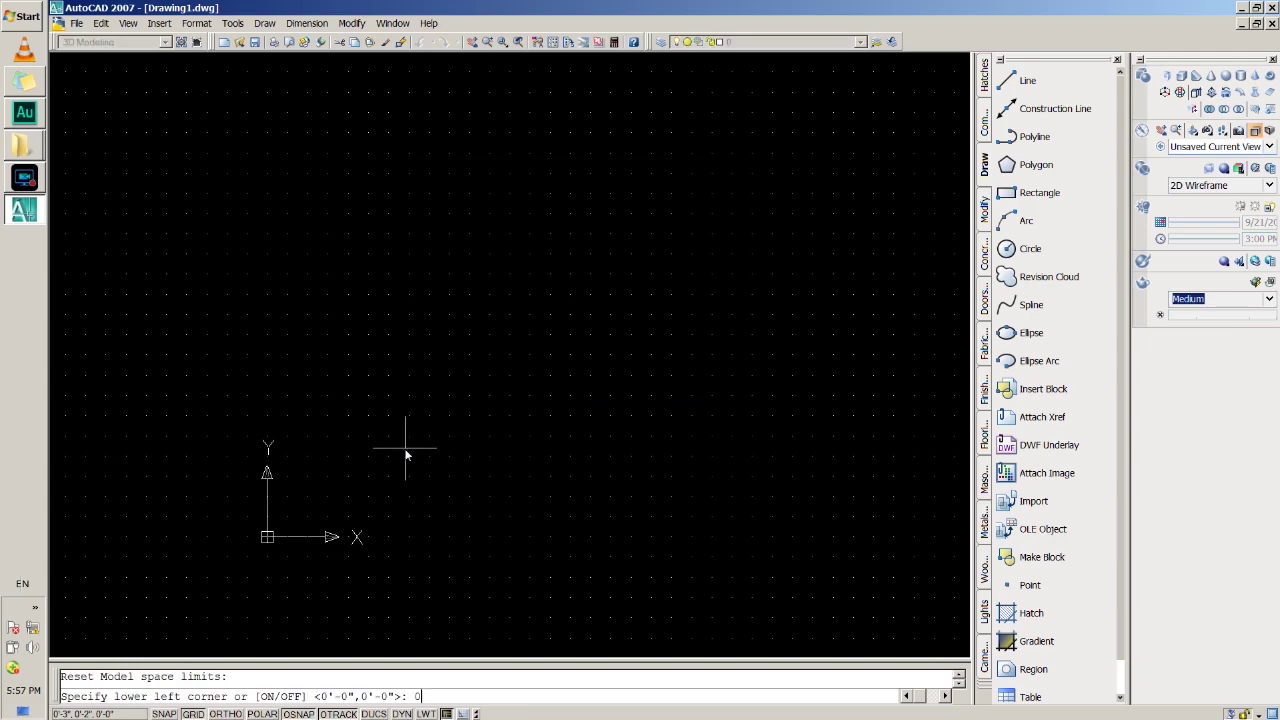
key(Return)
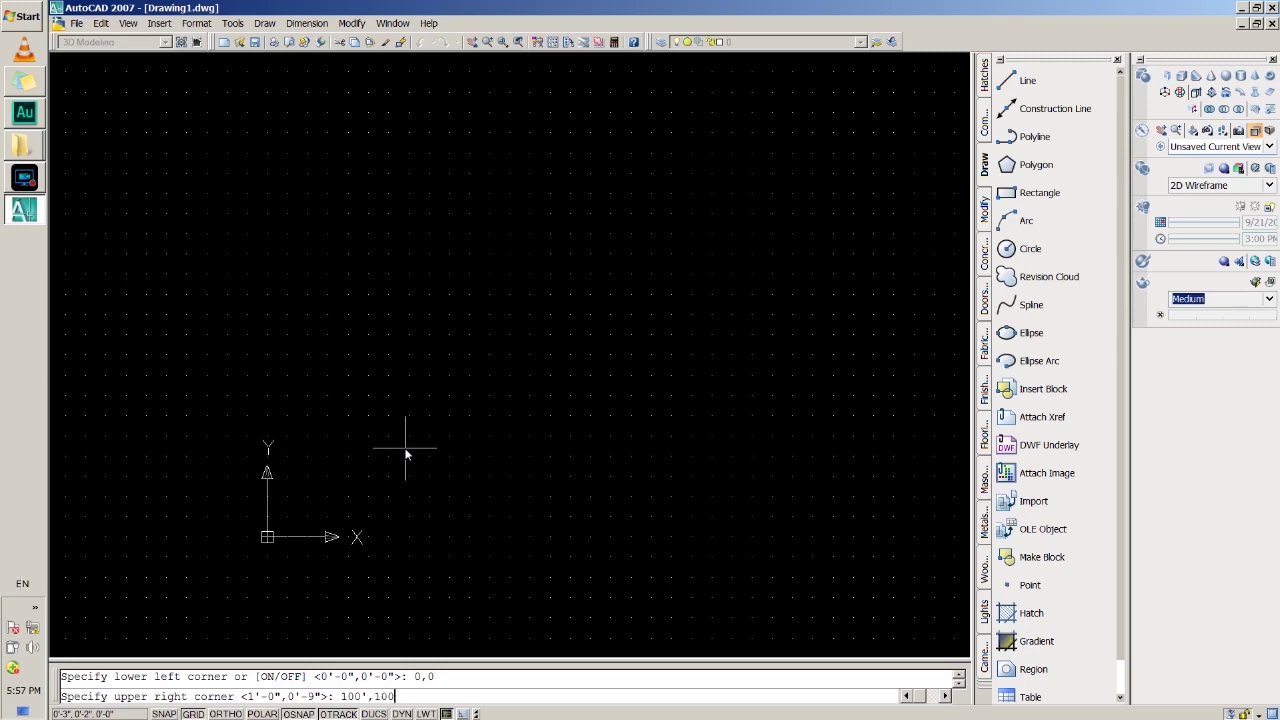
key(Return)
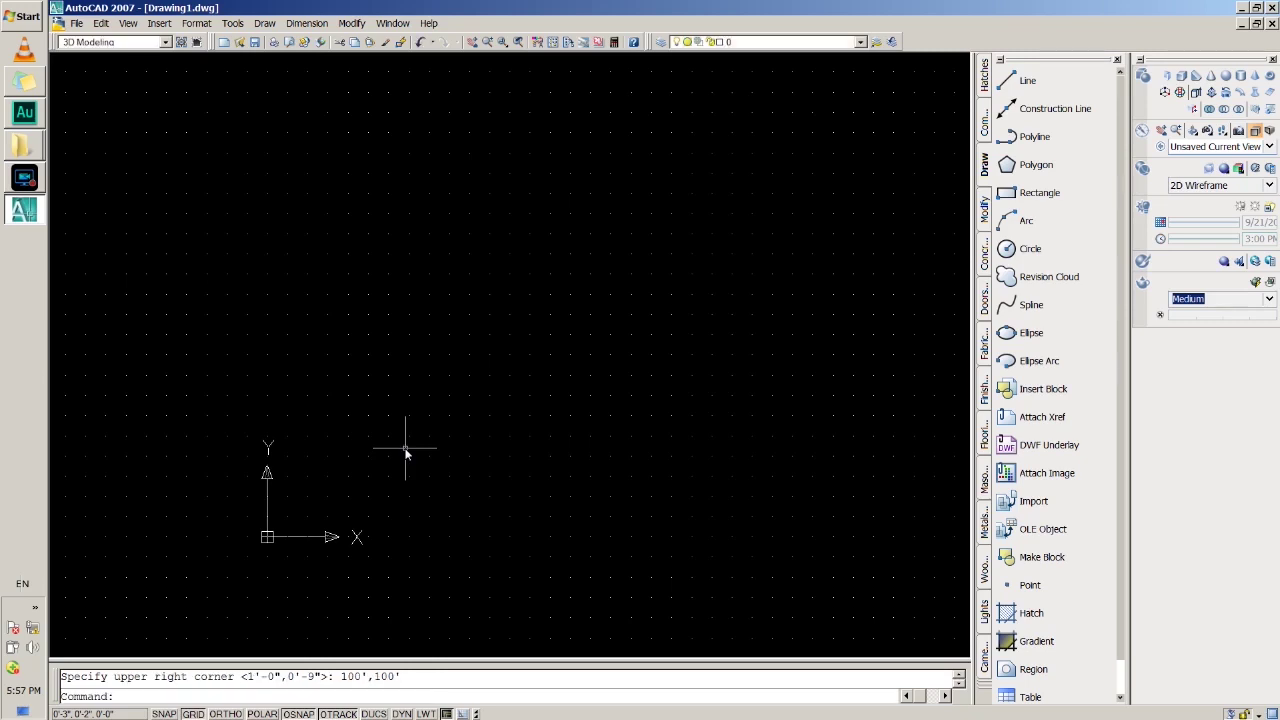
text(zoom)
Zoom All so the whole limits area fills the view
key(Return)
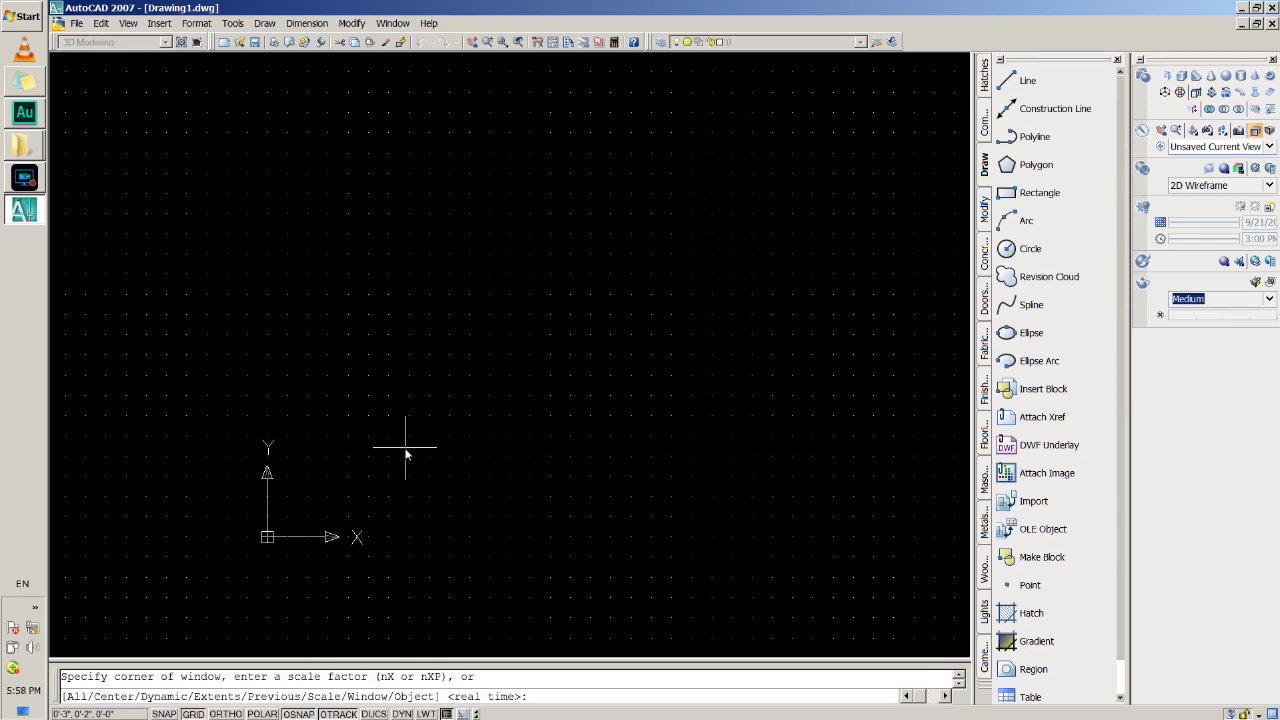
text(a)
key(Return)
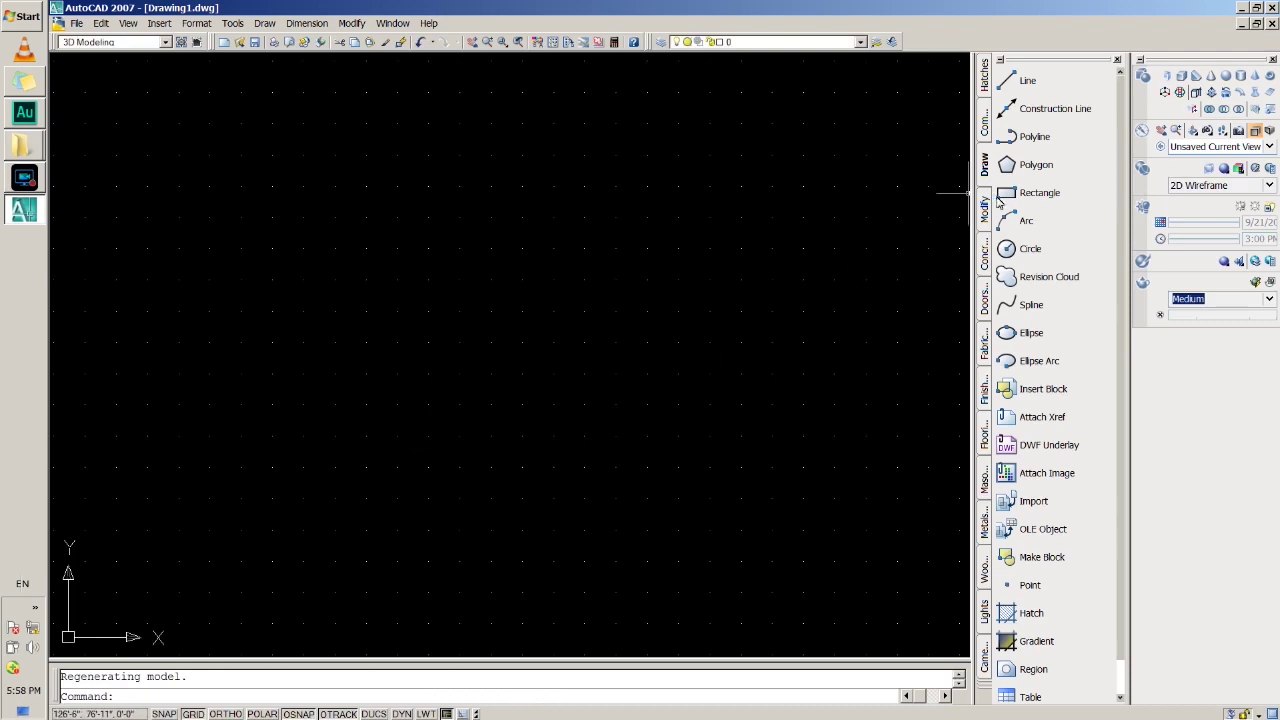
Draw a 50' by 30' rectangle from corner 0,0 using the Dimensions option
click(1039, 192)
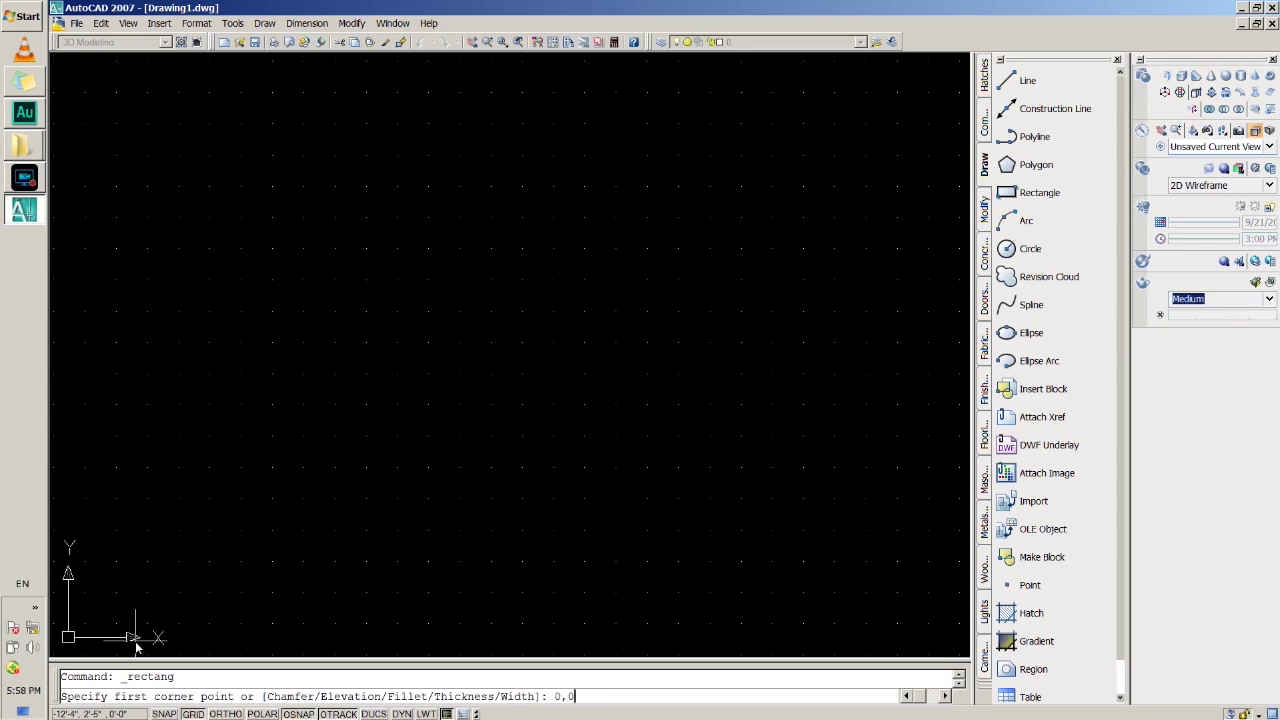
key(Return)
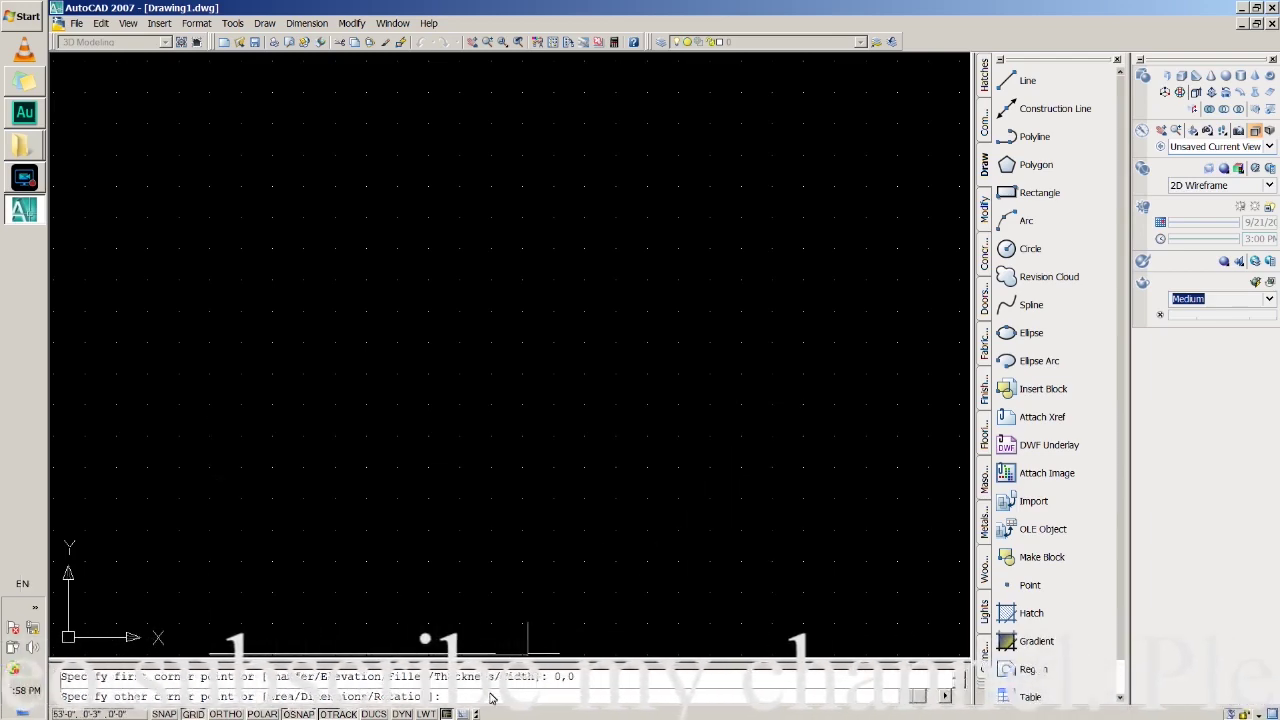
text(d)
key(Return)
text(50')
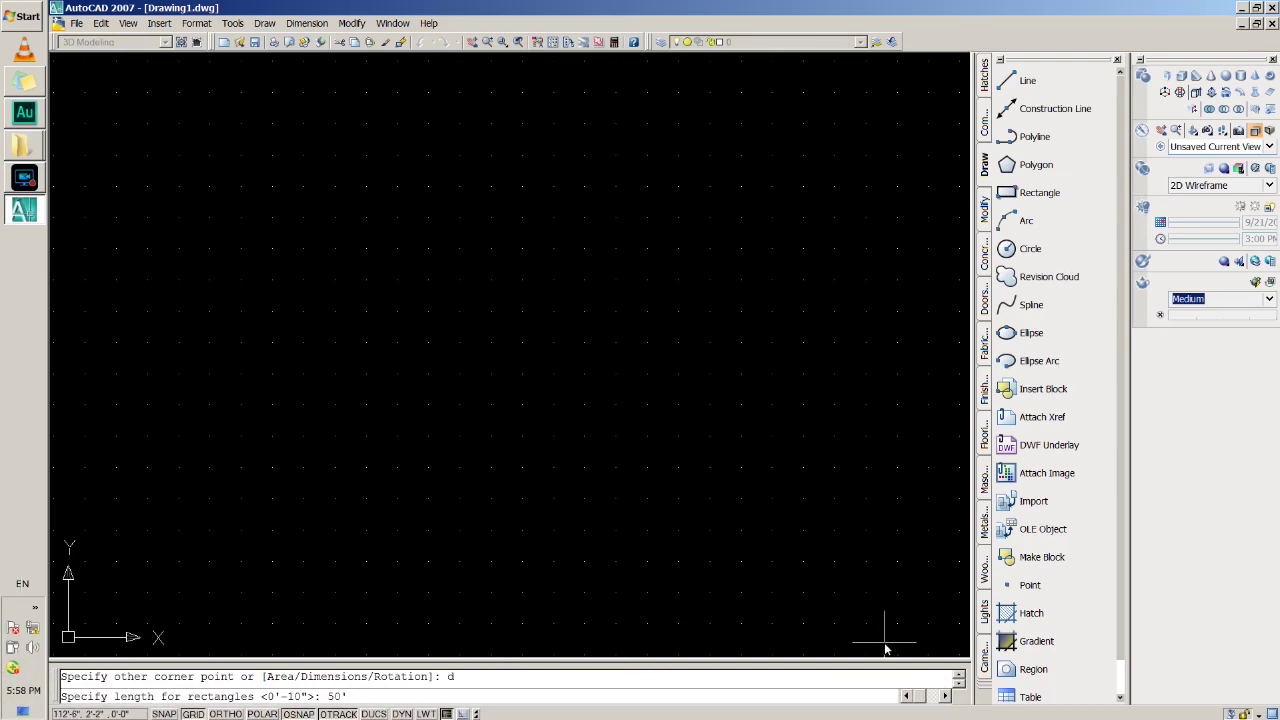
key(Return)
text(30')
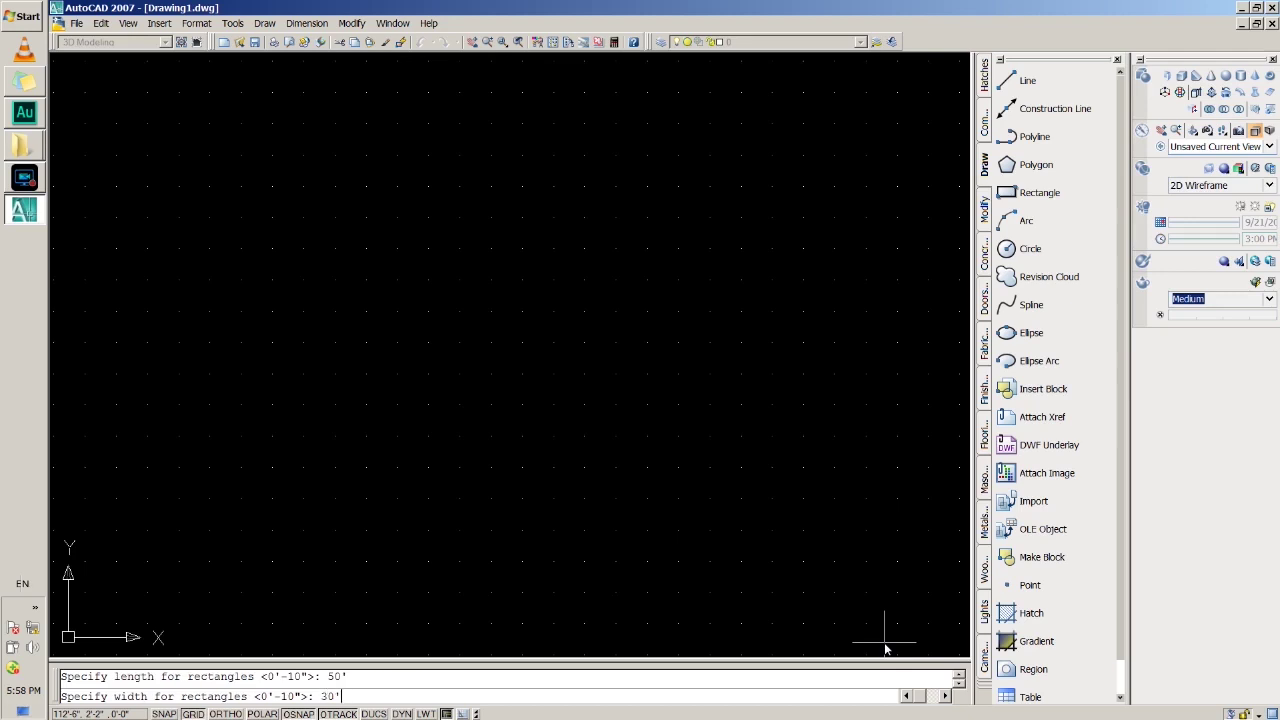
key(Return)
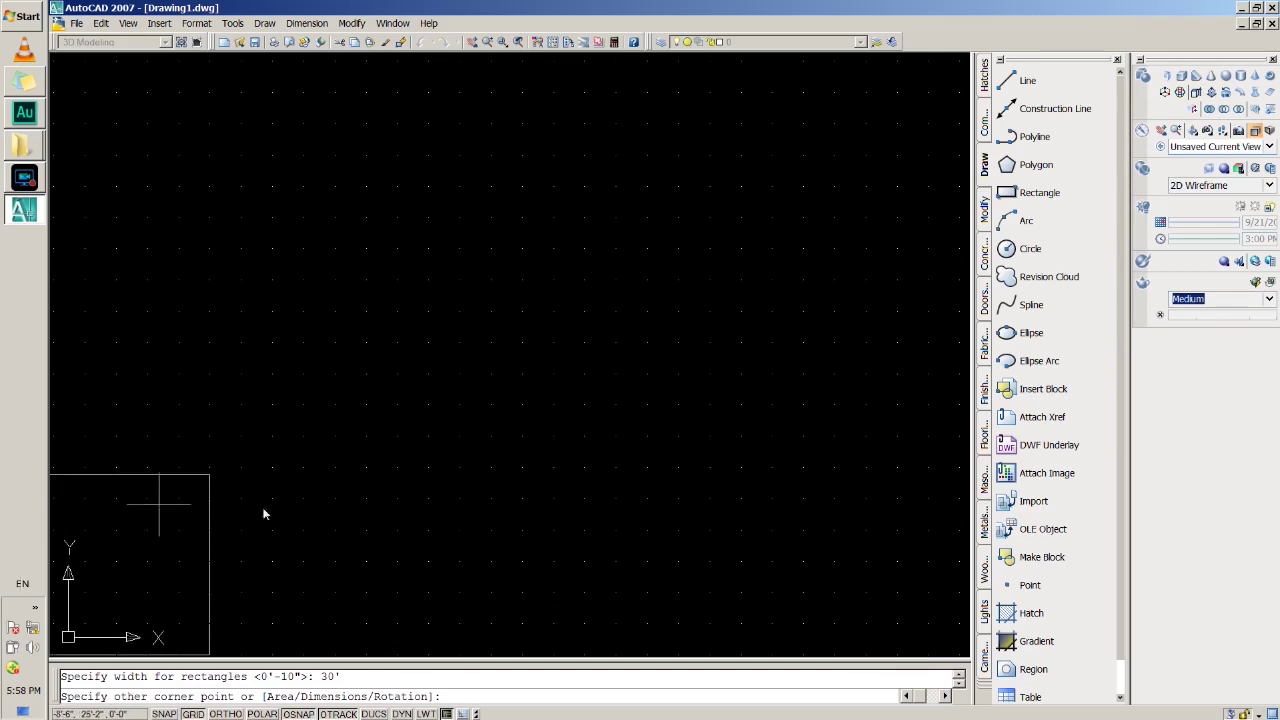
click(636, 517)
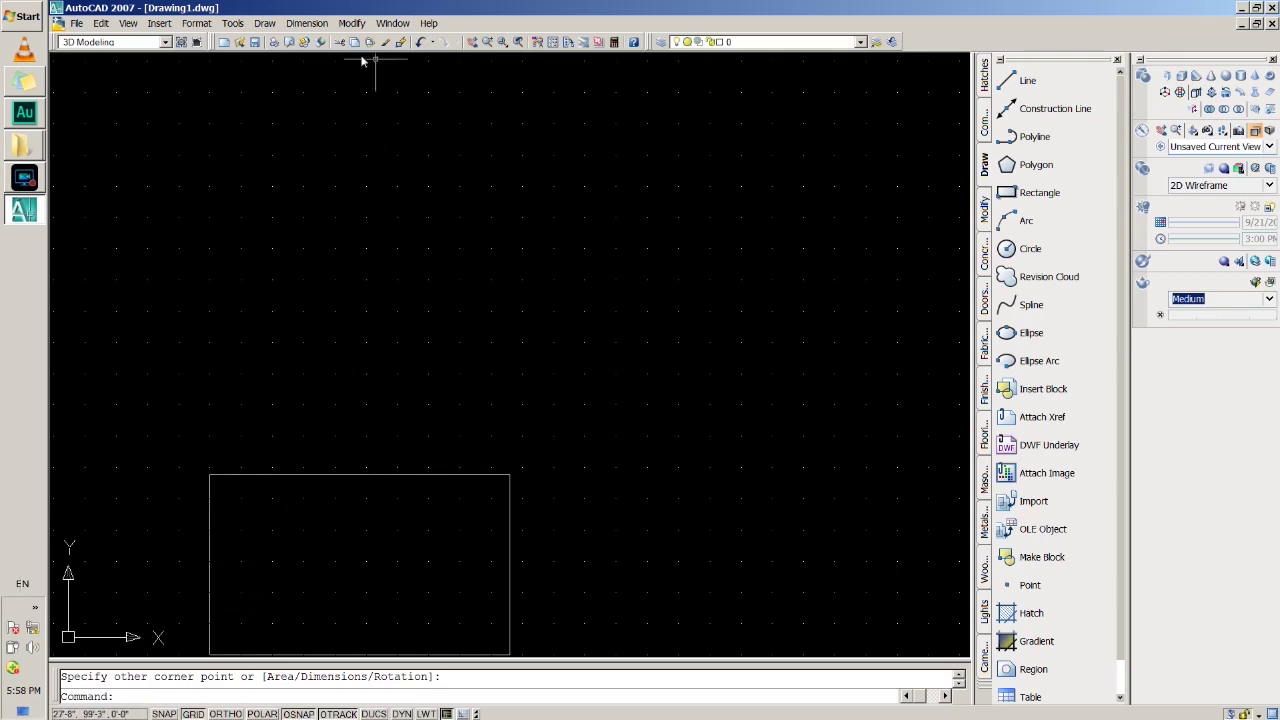
click(306, 23)
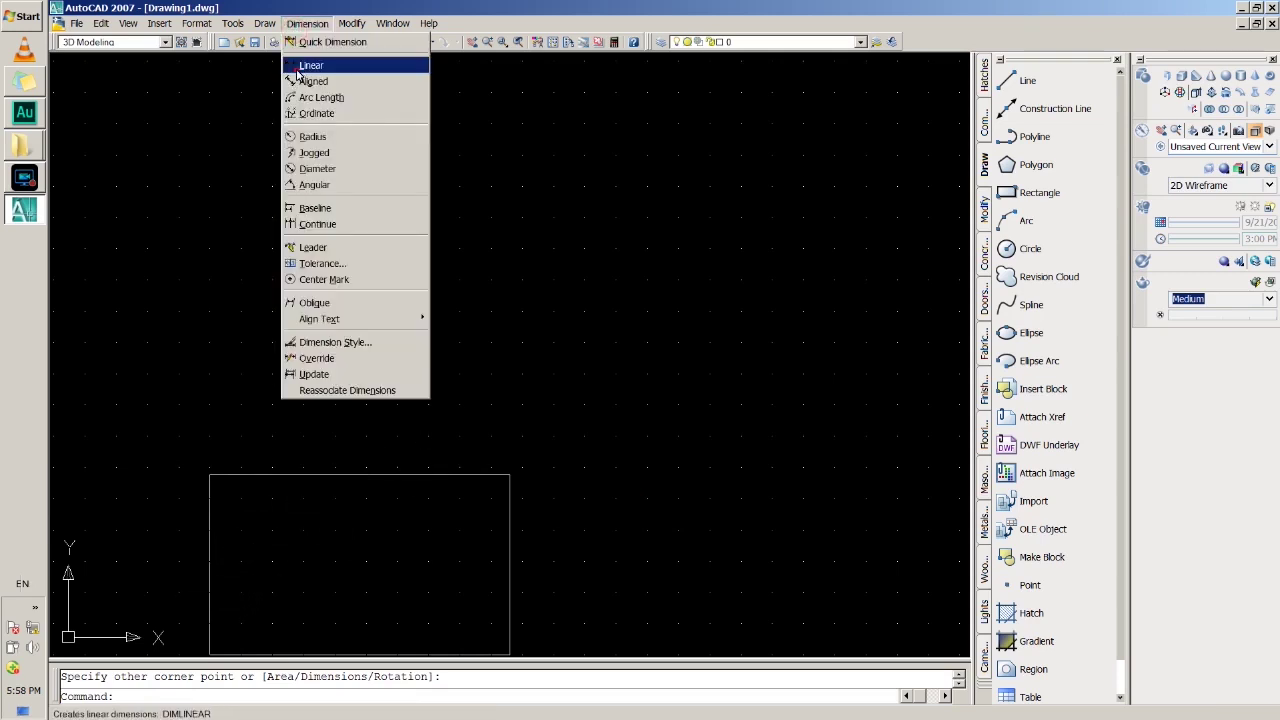
Add linear dimensions to the rectangle's top edge (600.0000) and right edge (360.0625)
click(305, 65)
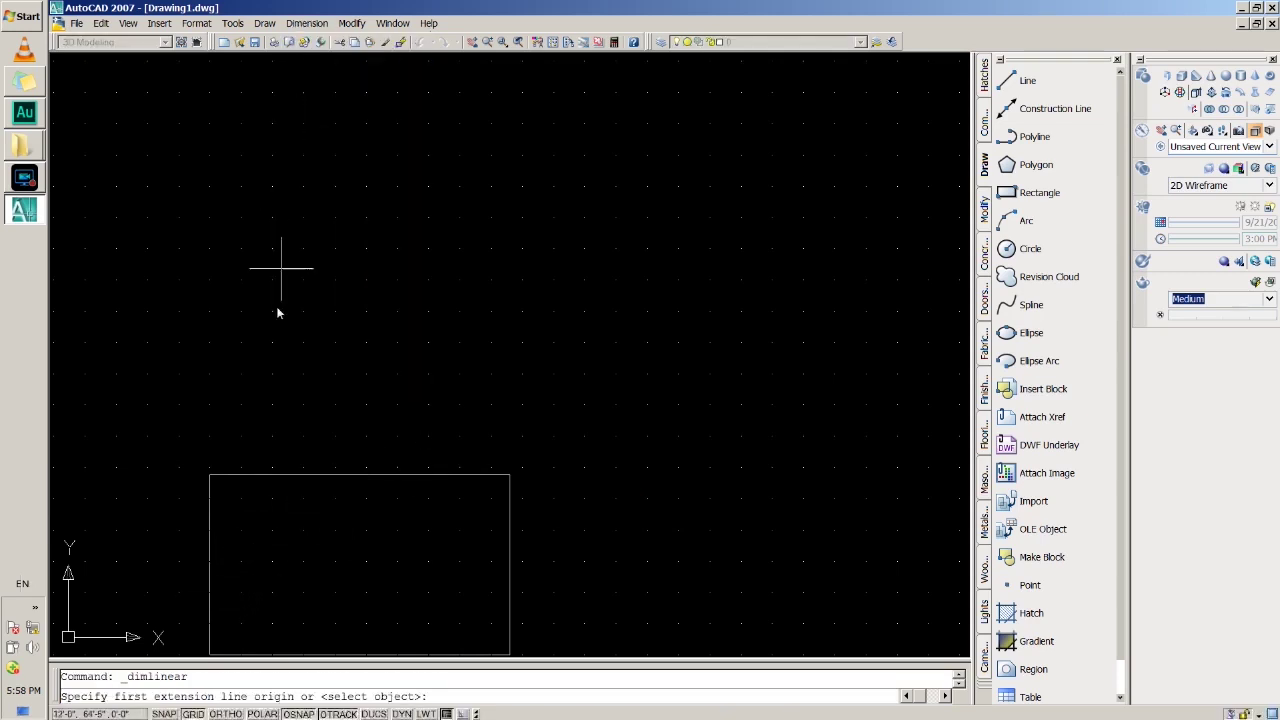
click(211, 476)
click(509, 475)
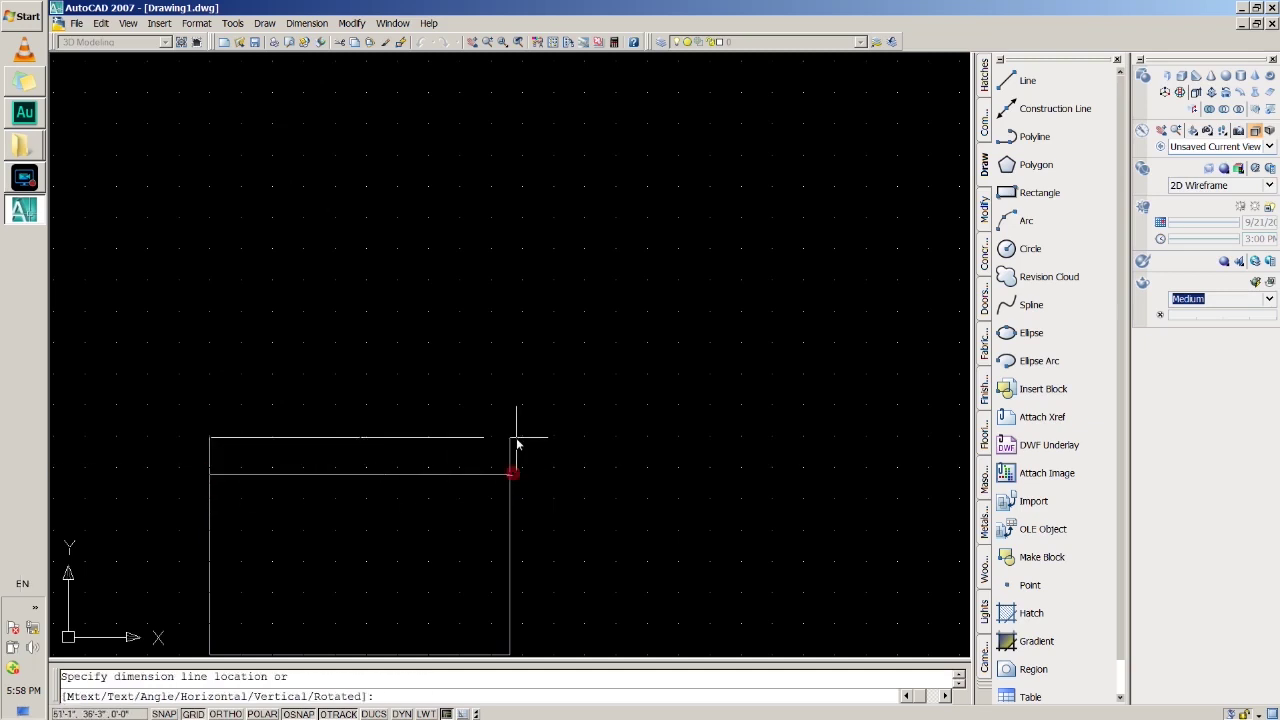
click(516, 441)
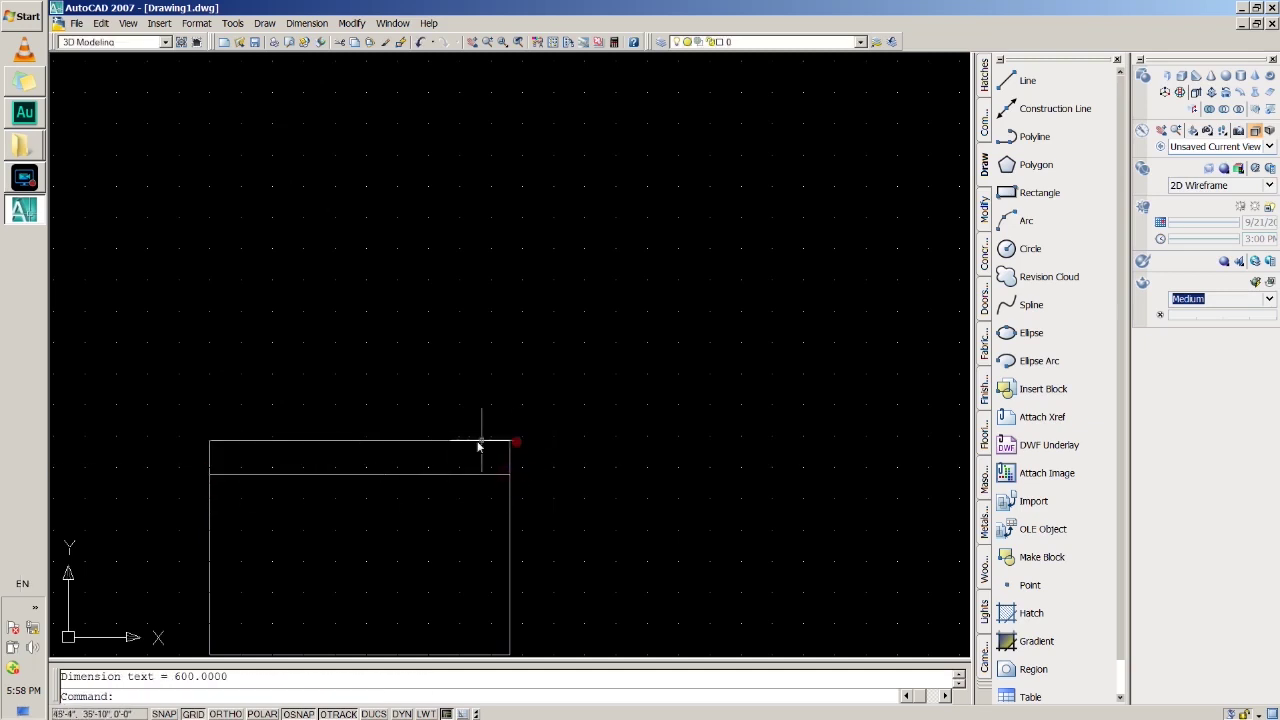
click(306, 23)
click(312, 65)
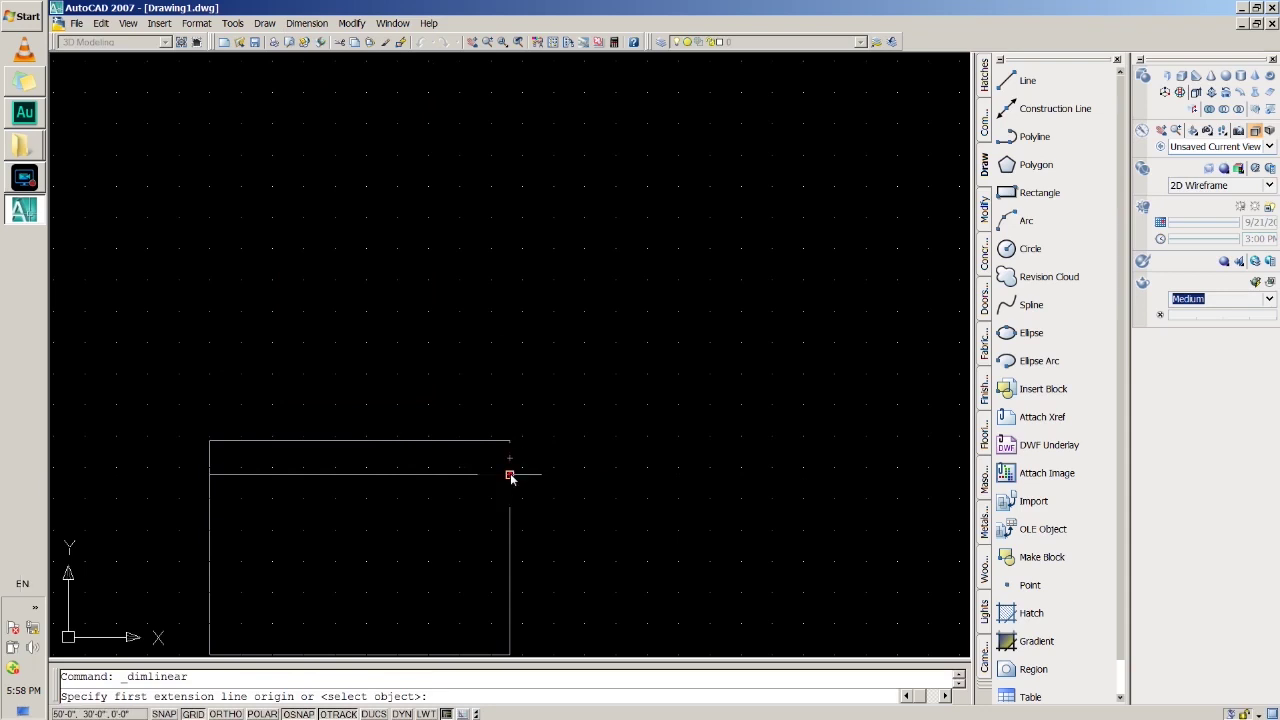
click(509, 475)
click(509, 655)
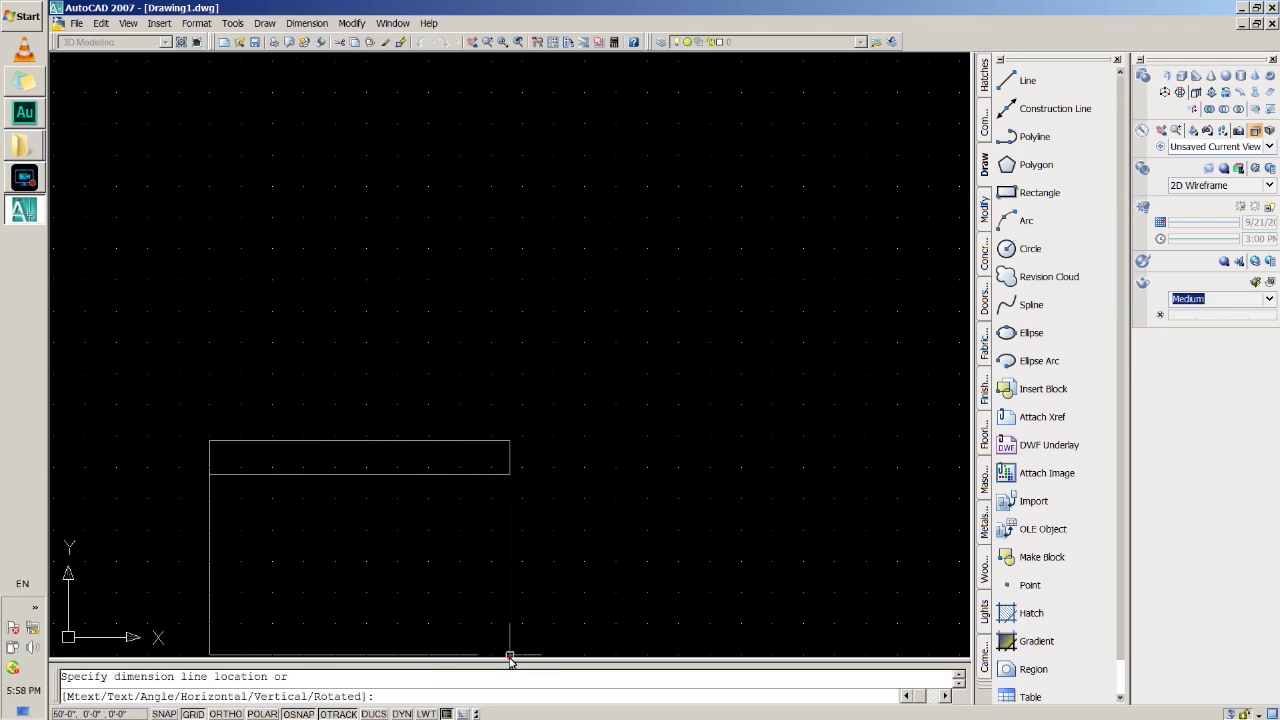
click(579, 645)
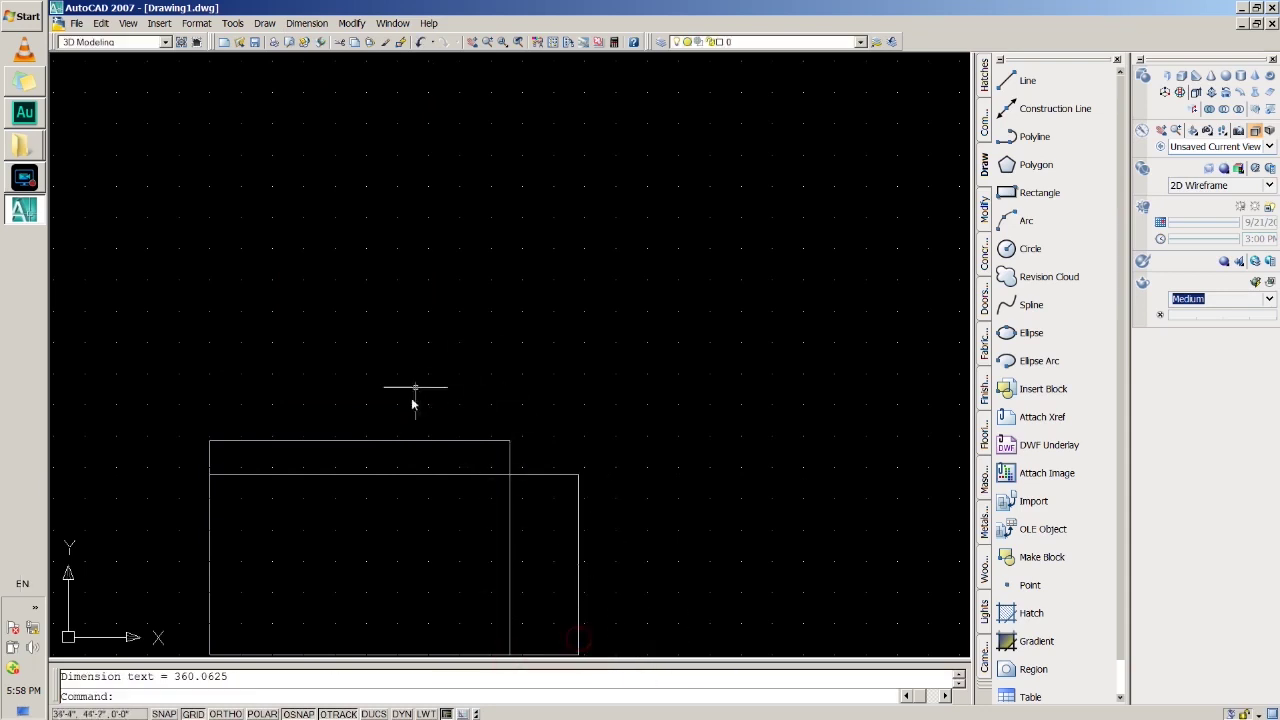
Select both dimensions and show their properties with Ctrl+1
click(386, 441)
click(579, 593)
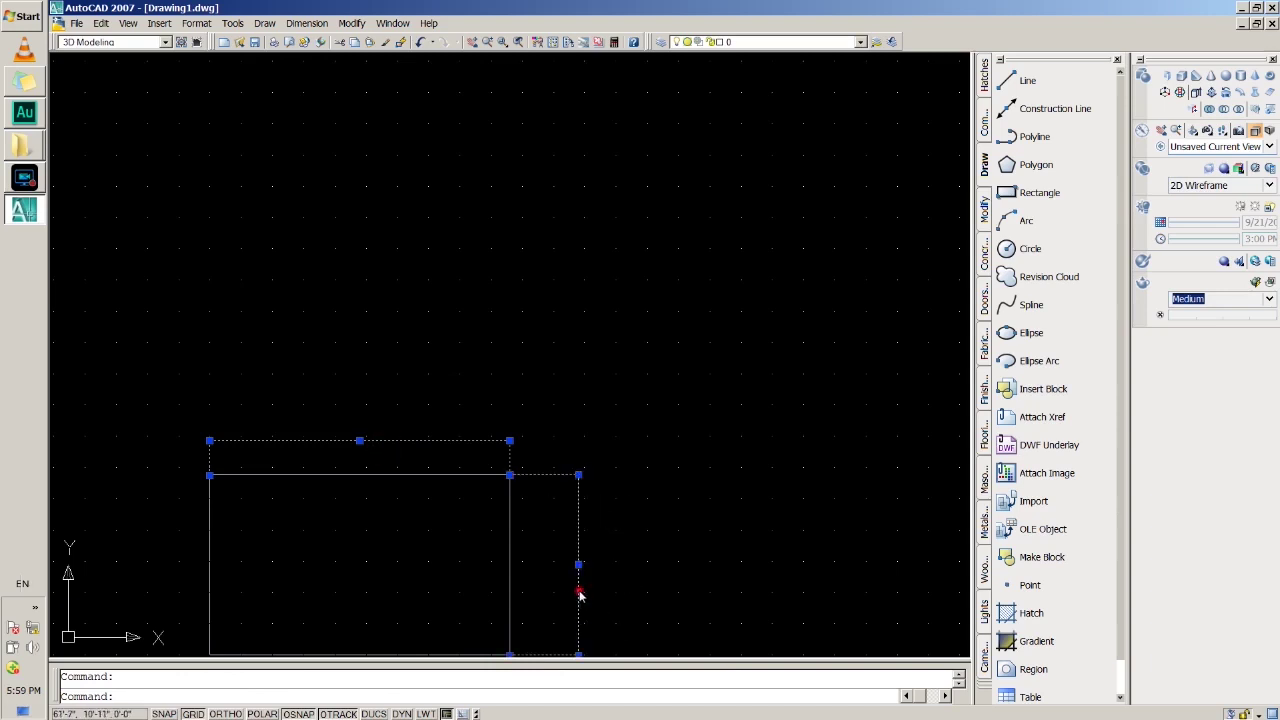
key(ctrl+1)
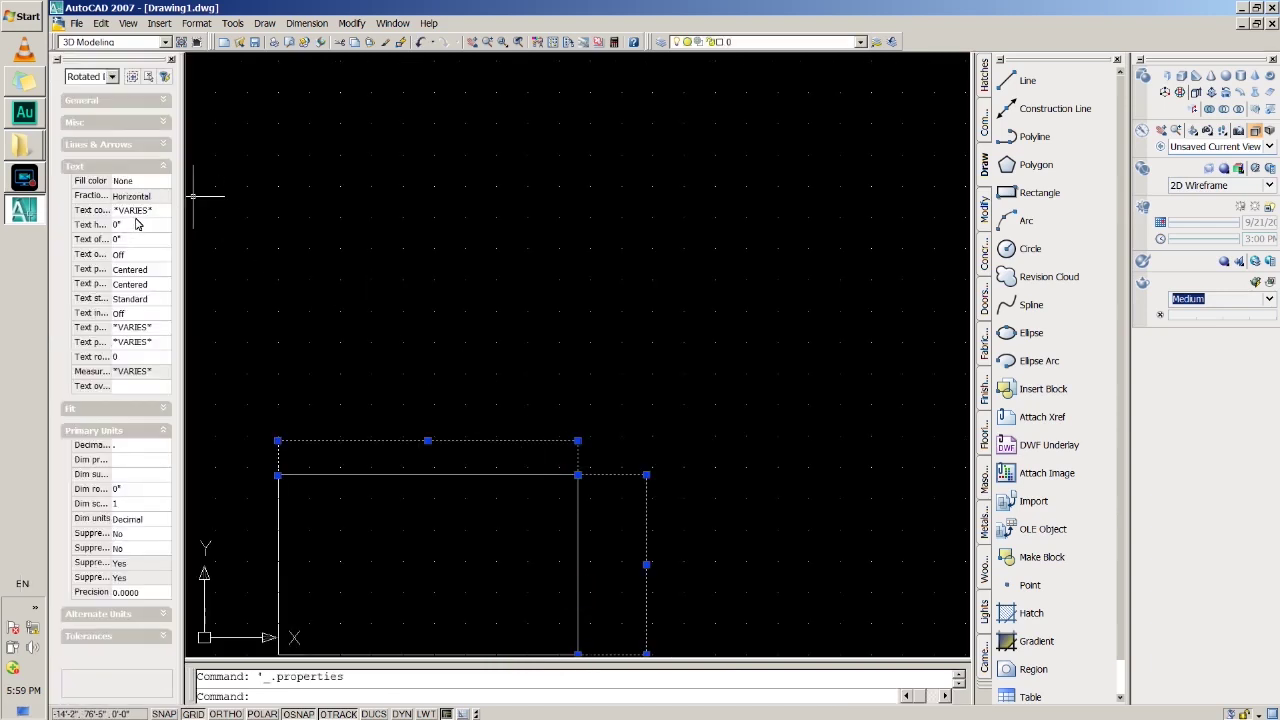
Set the selected dimensions' text height to 5"
click(139, 225)
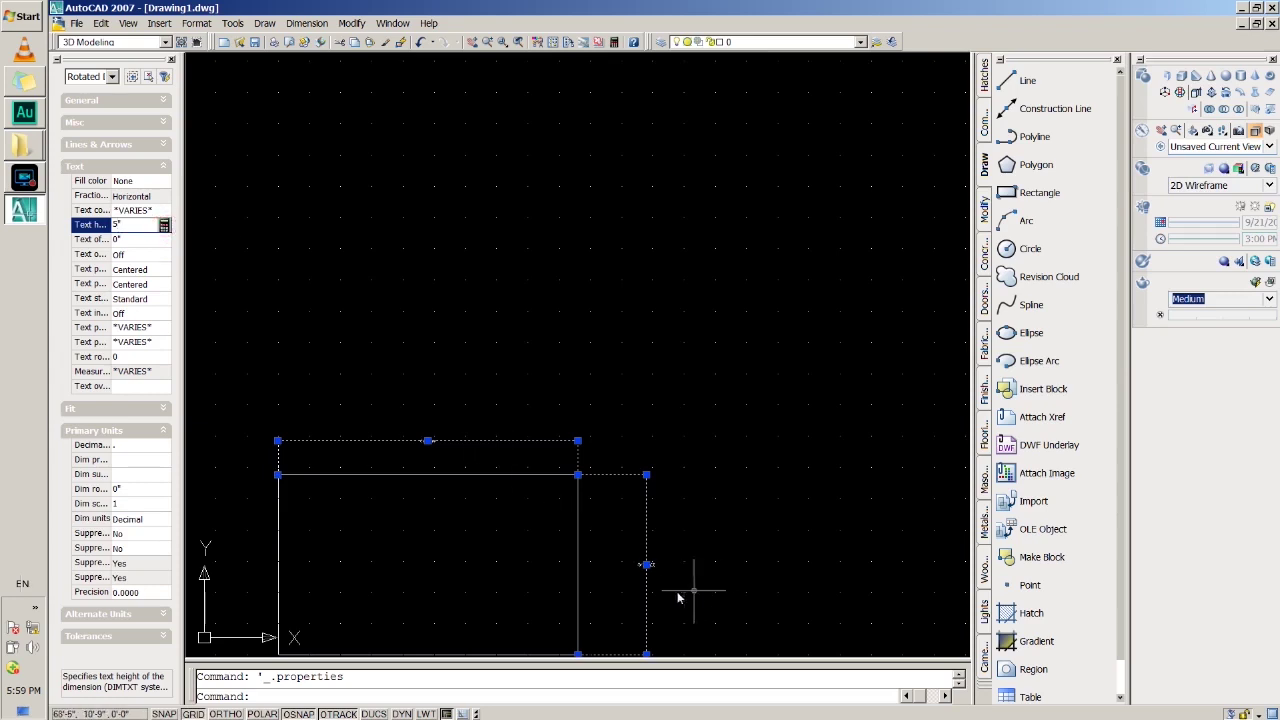
scroll(660, 588, up, 2)
scroll(645, 520, up, 3)
scroll(644, 472, down, 2)
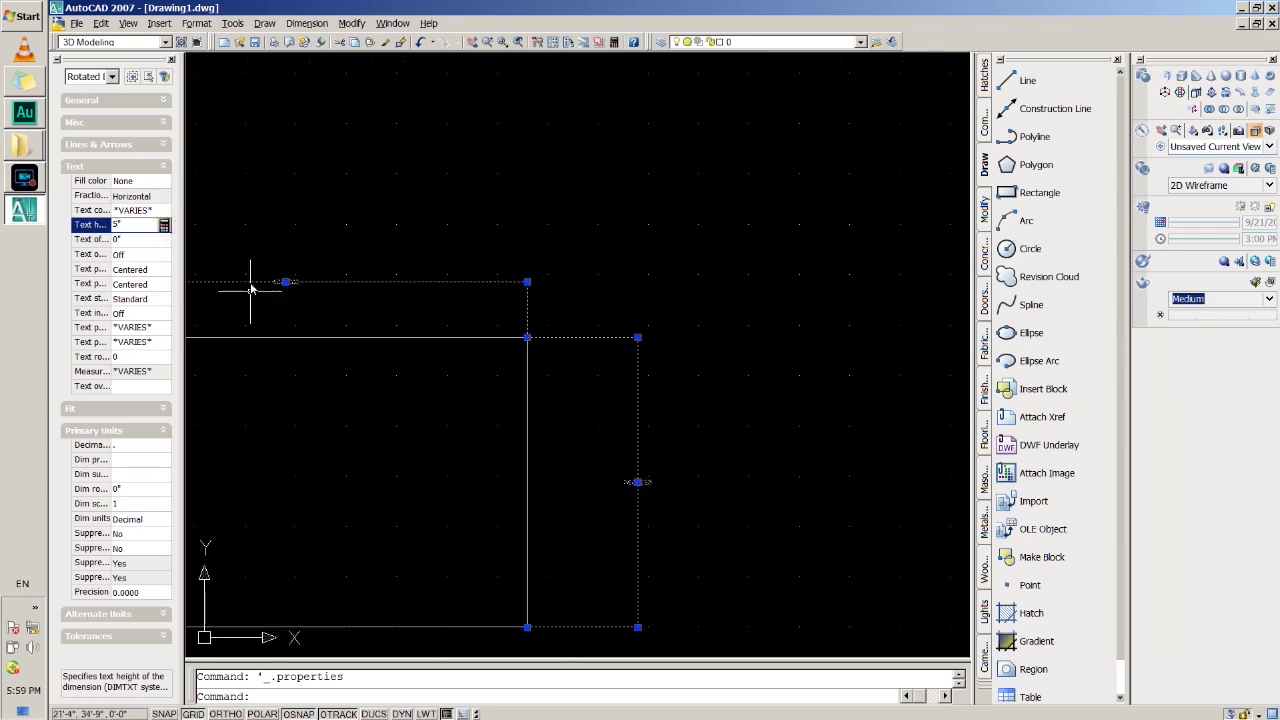
scroll(255, 272, up, 3)
scroll(320, 315, down, 3)
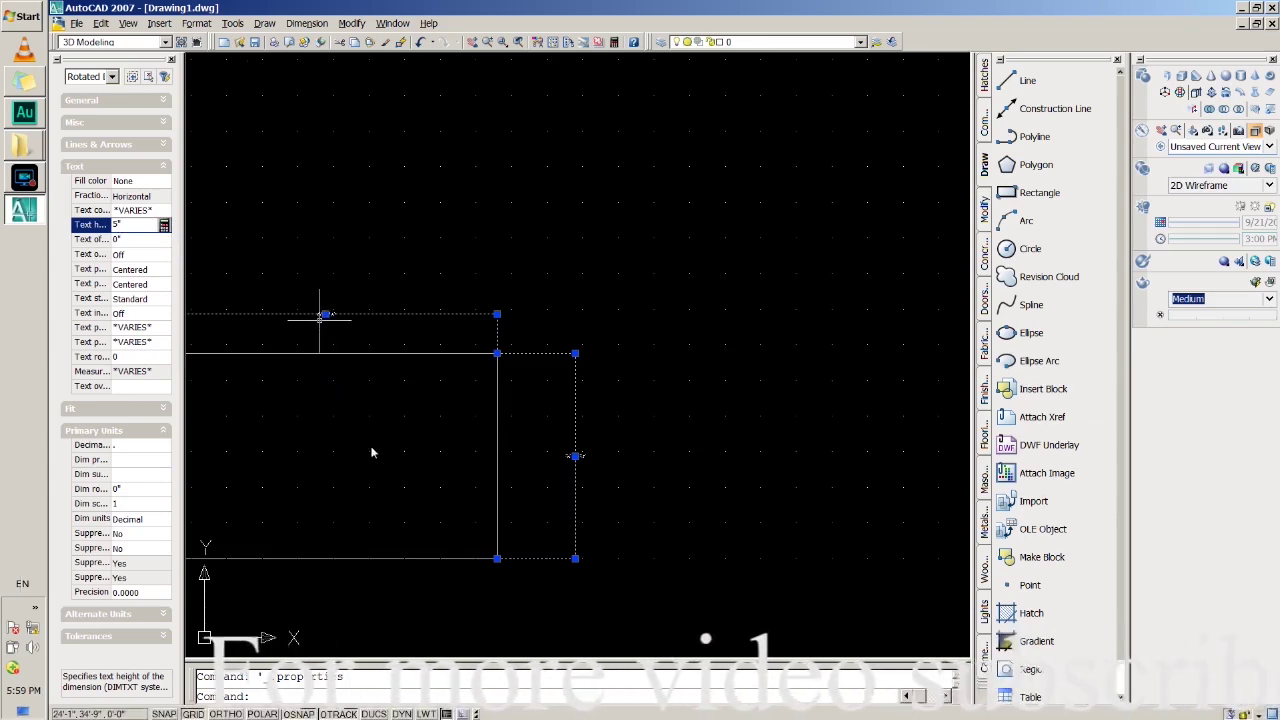
Recentre the rectangle in the view and start OFFSET with a 10" distance
middle_drag(364, 449, 574, 401)
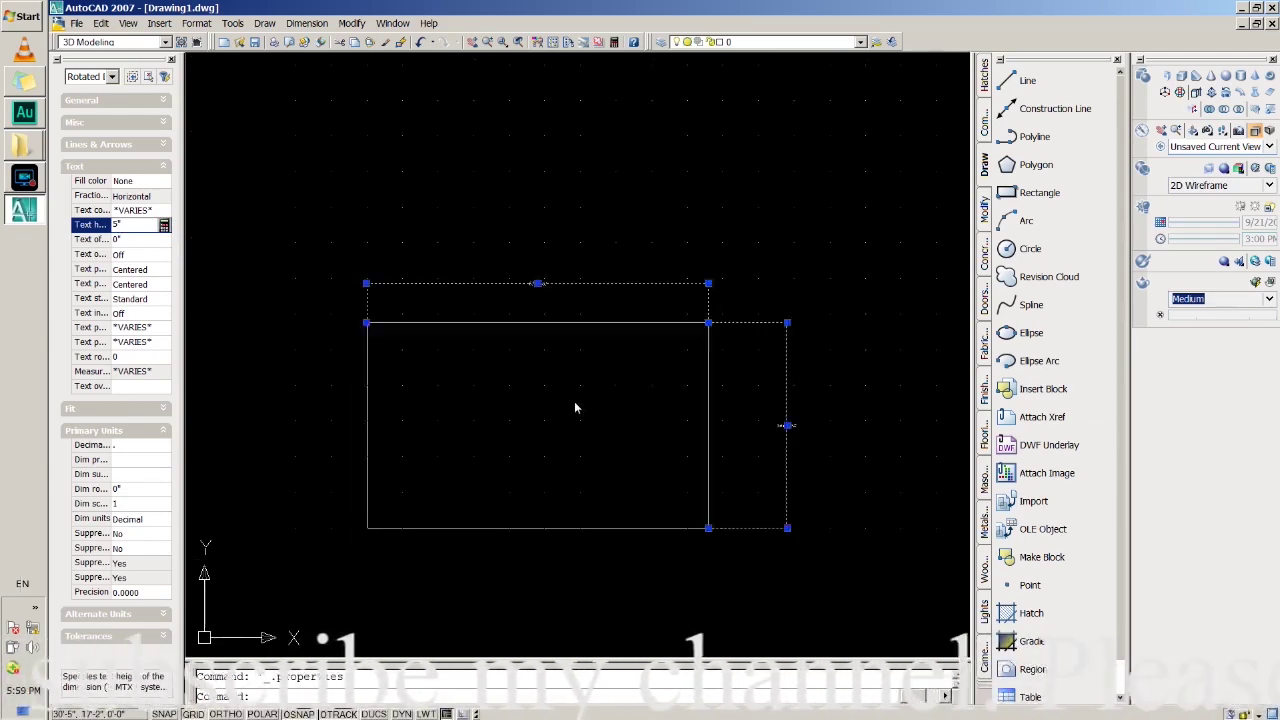
scroll(590, 385, up, 2)
text(offset)
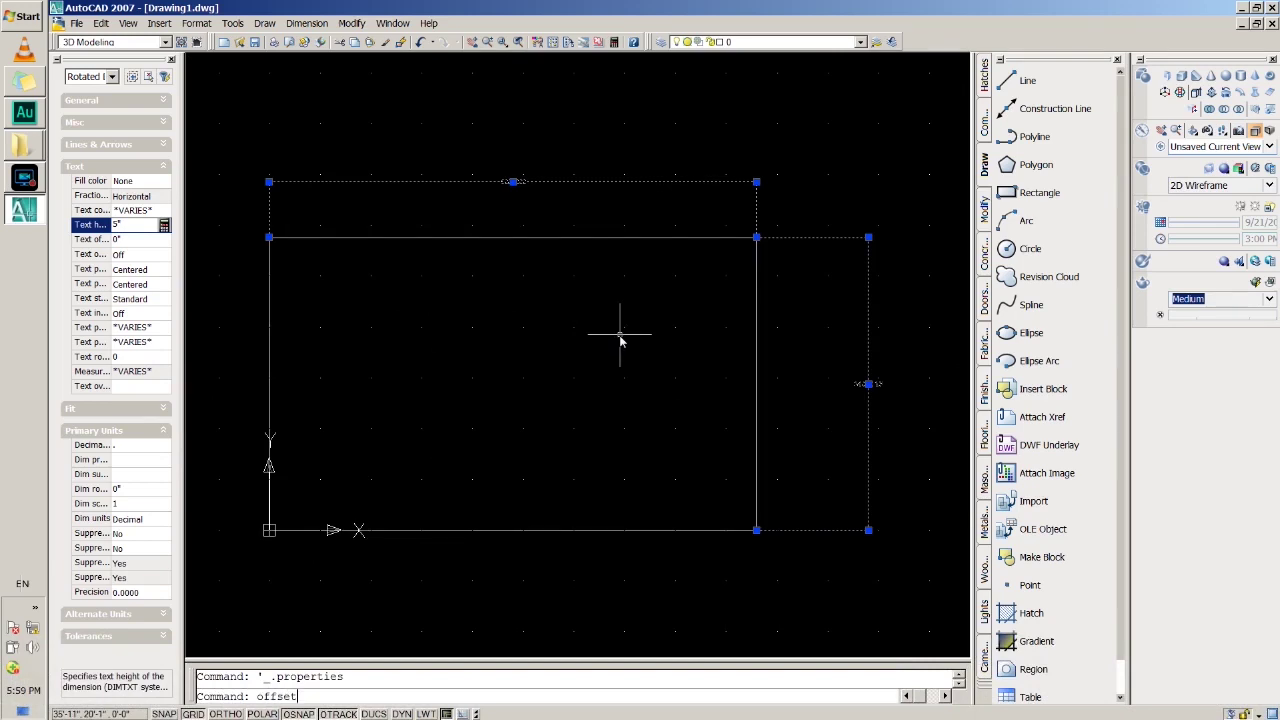
key(Return)
text(10")
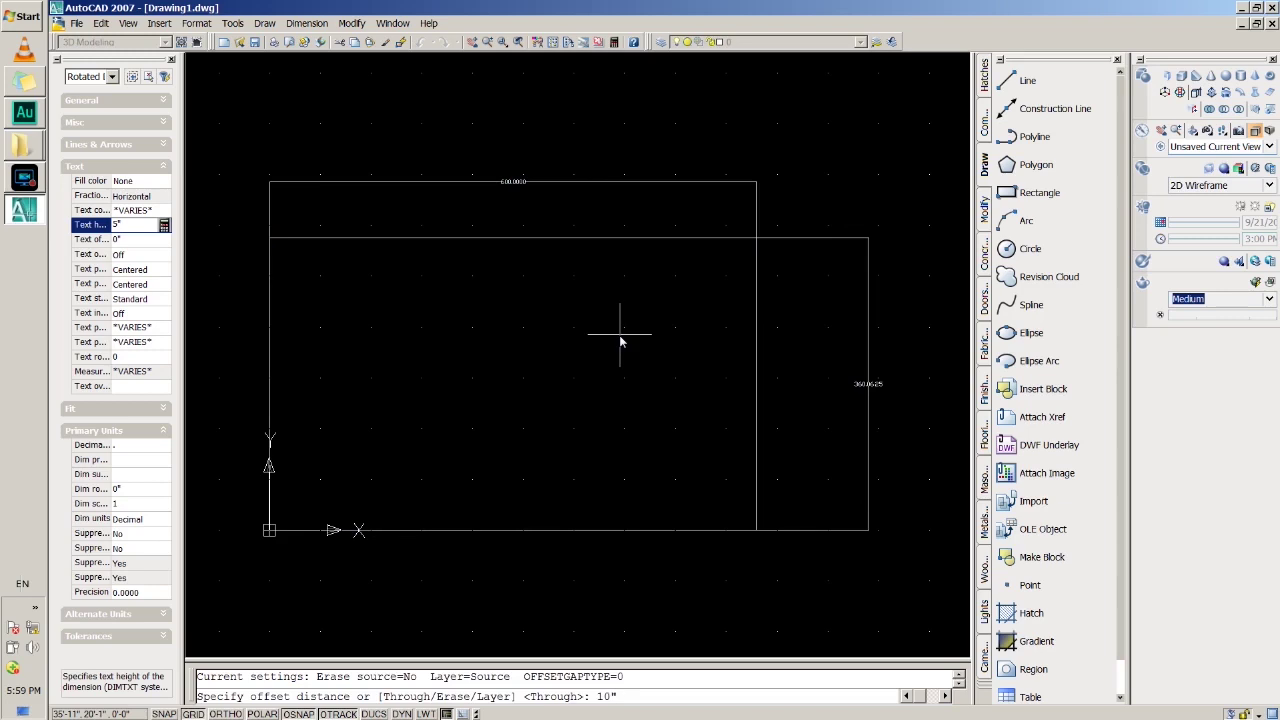
Offset the rectangle 10" inward to form the inner wall outline
key(Return)
scroll(842, 196, up, 2)
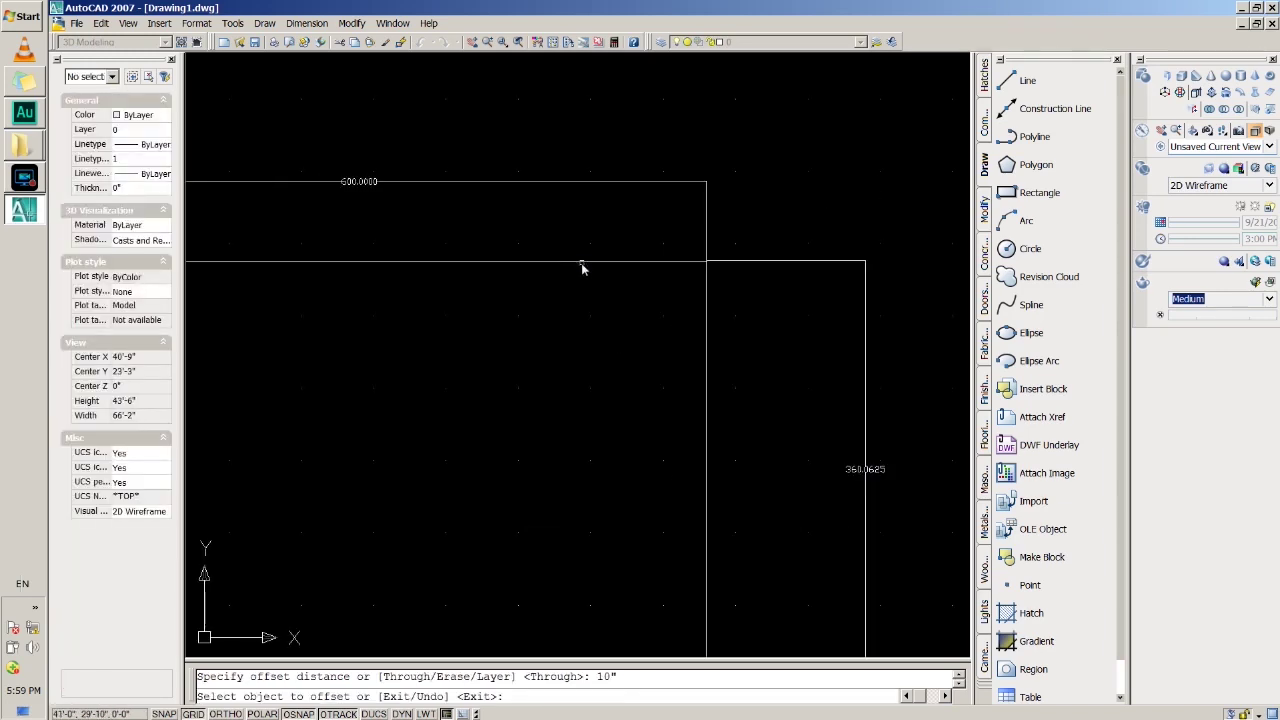
click(581, 263)
click(526, 423)
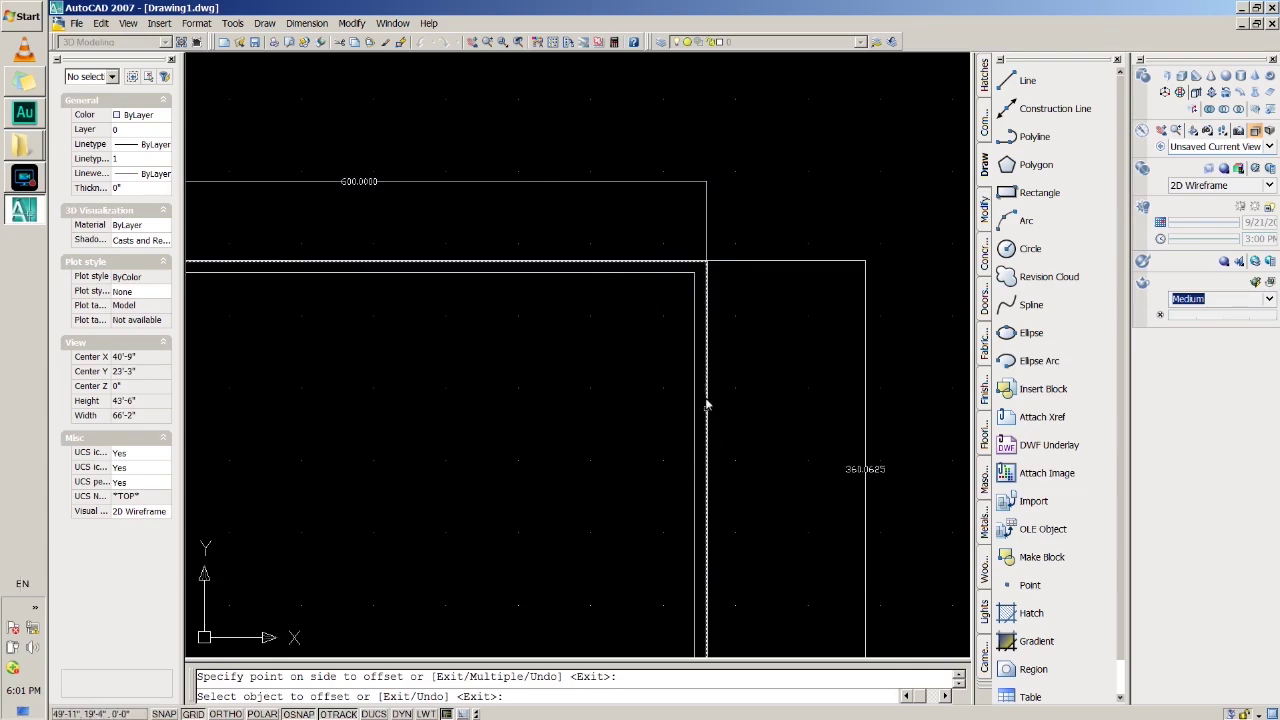
scroll(542, 395, down, 1)
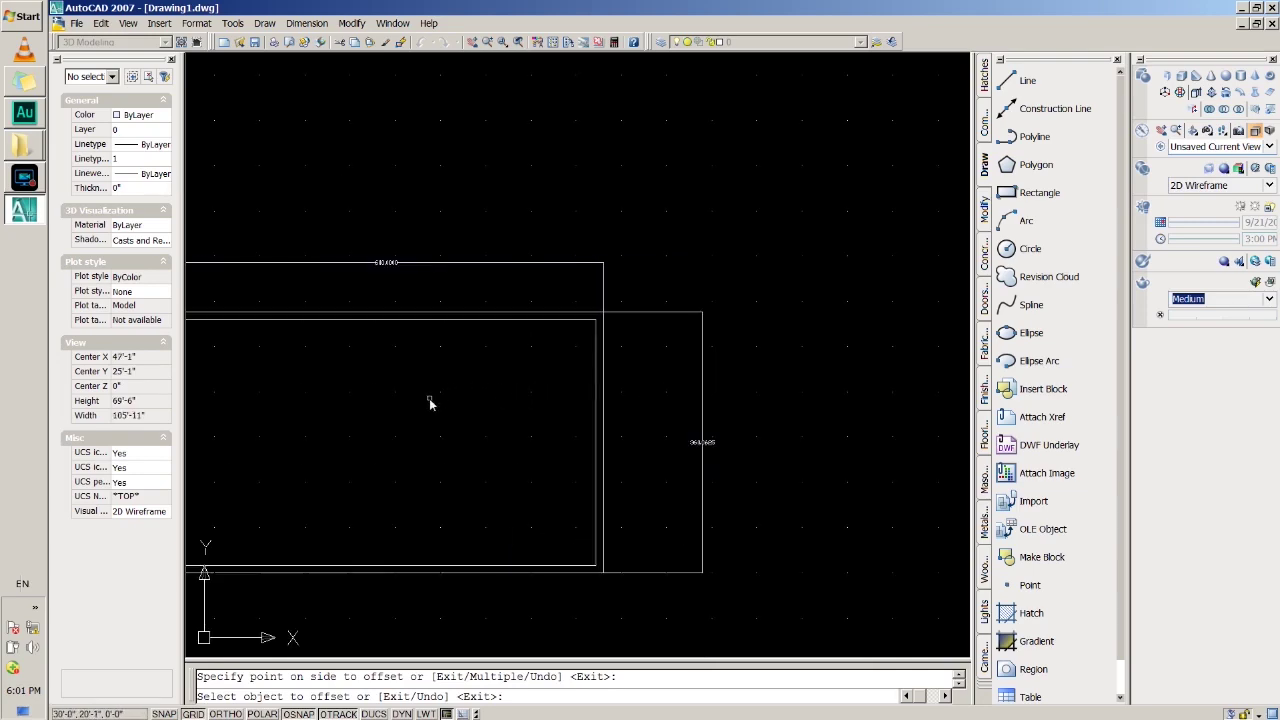
middle_drag(363, 426, 546, 358)
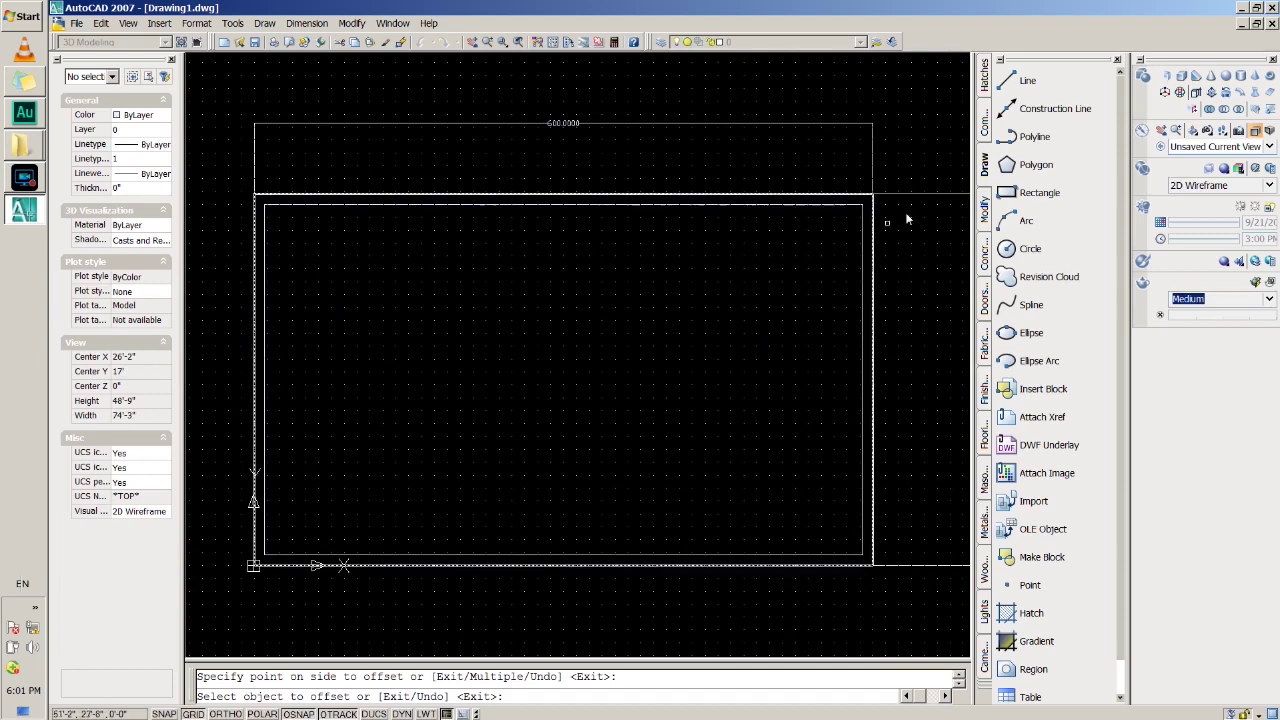
Cancel OFFSET, then view the outlines in Southwest Isometric with Conceptual shading
click(1215, 150)
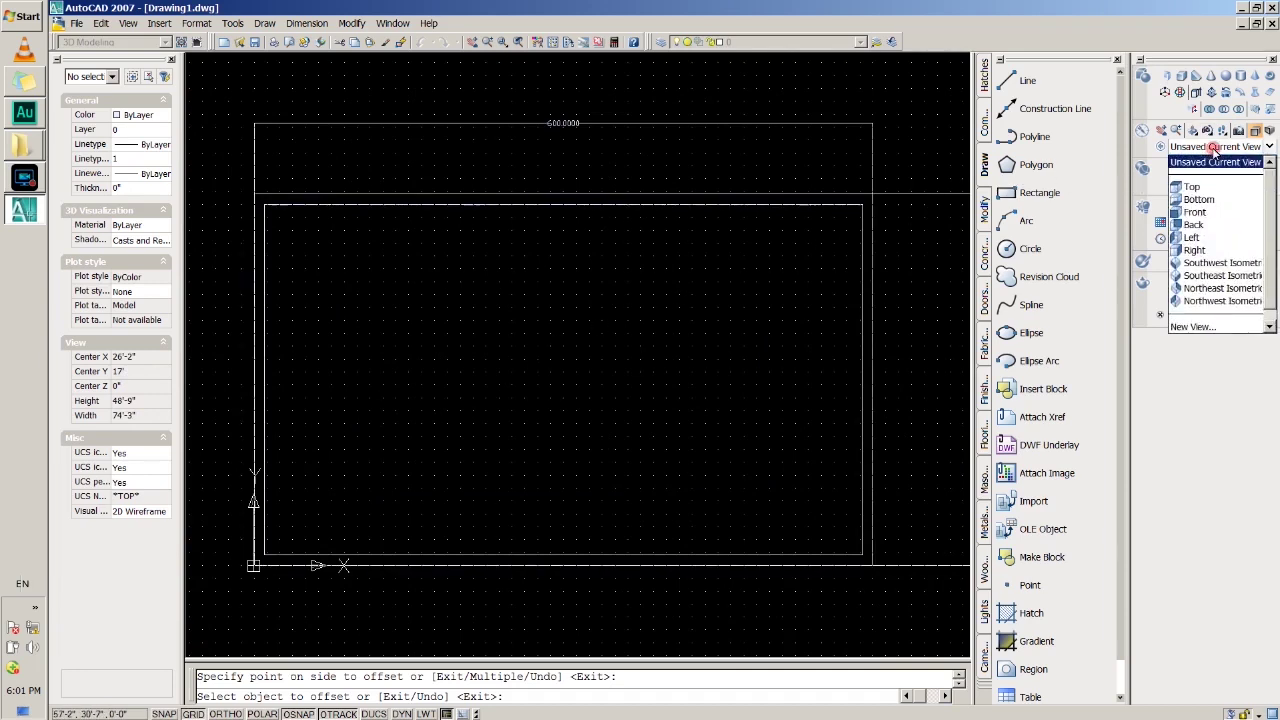
click(1209, 265)
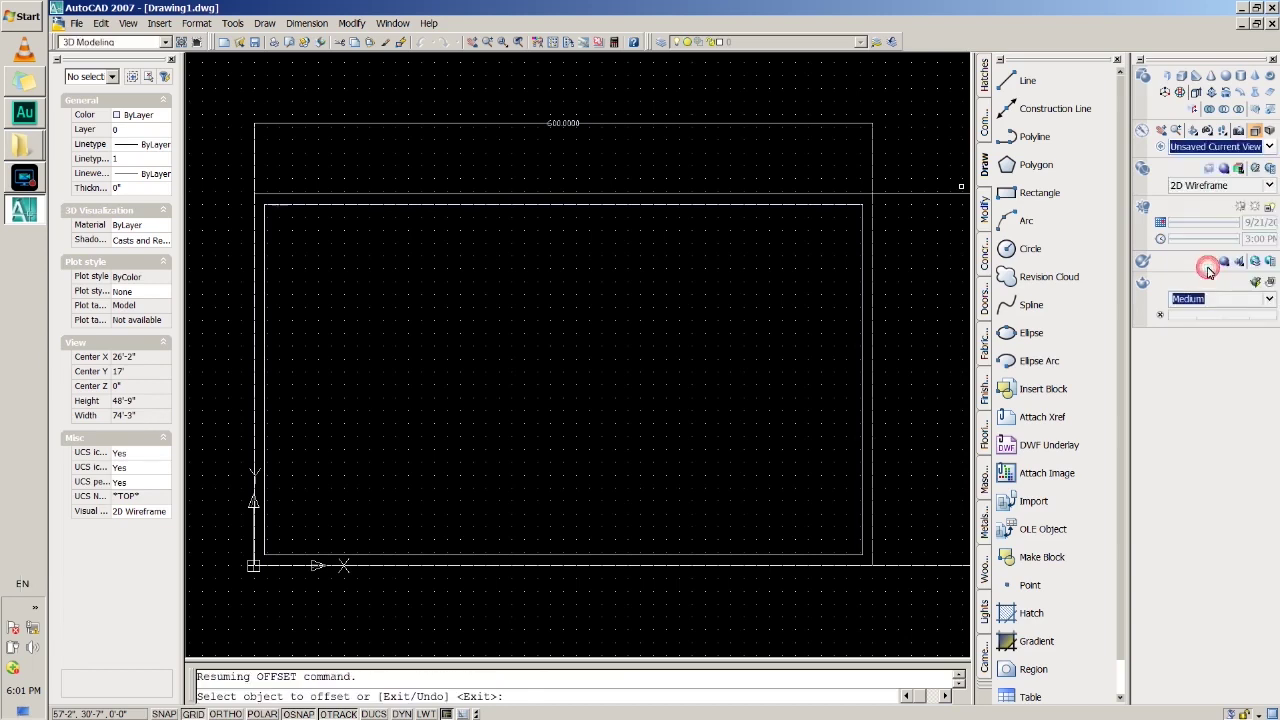
click(1200, 189)
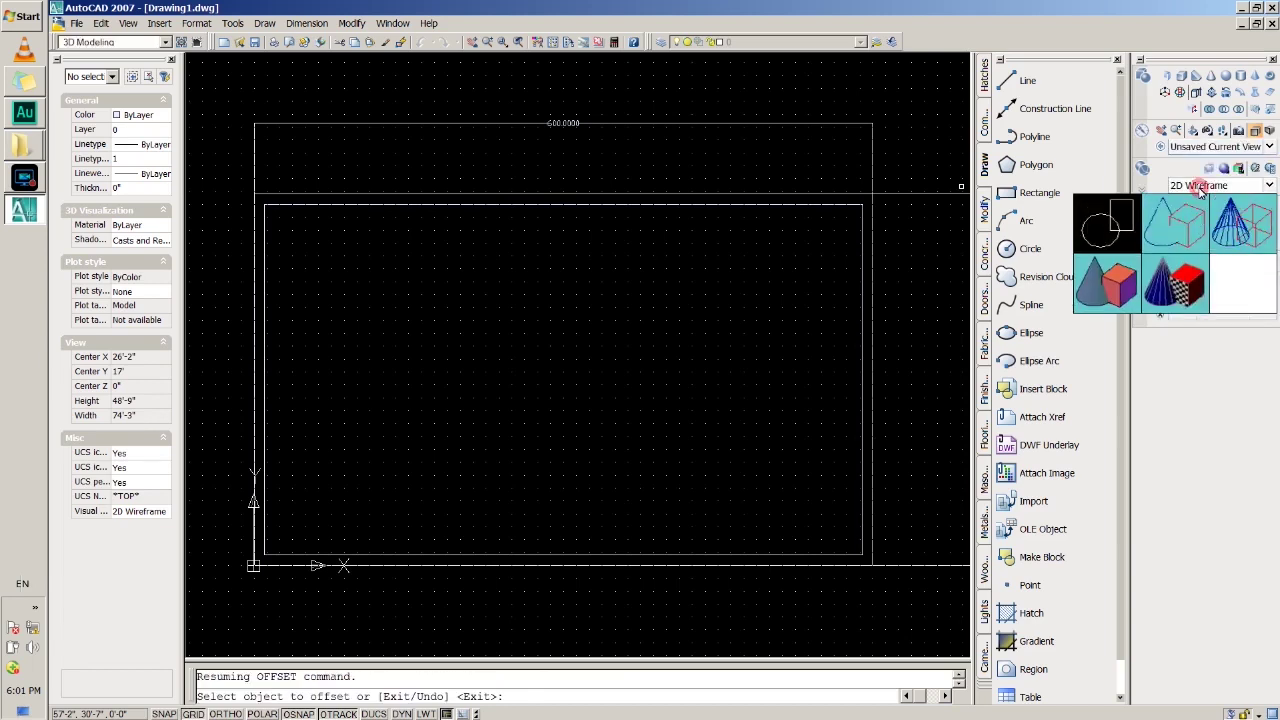
click(1198, 150)
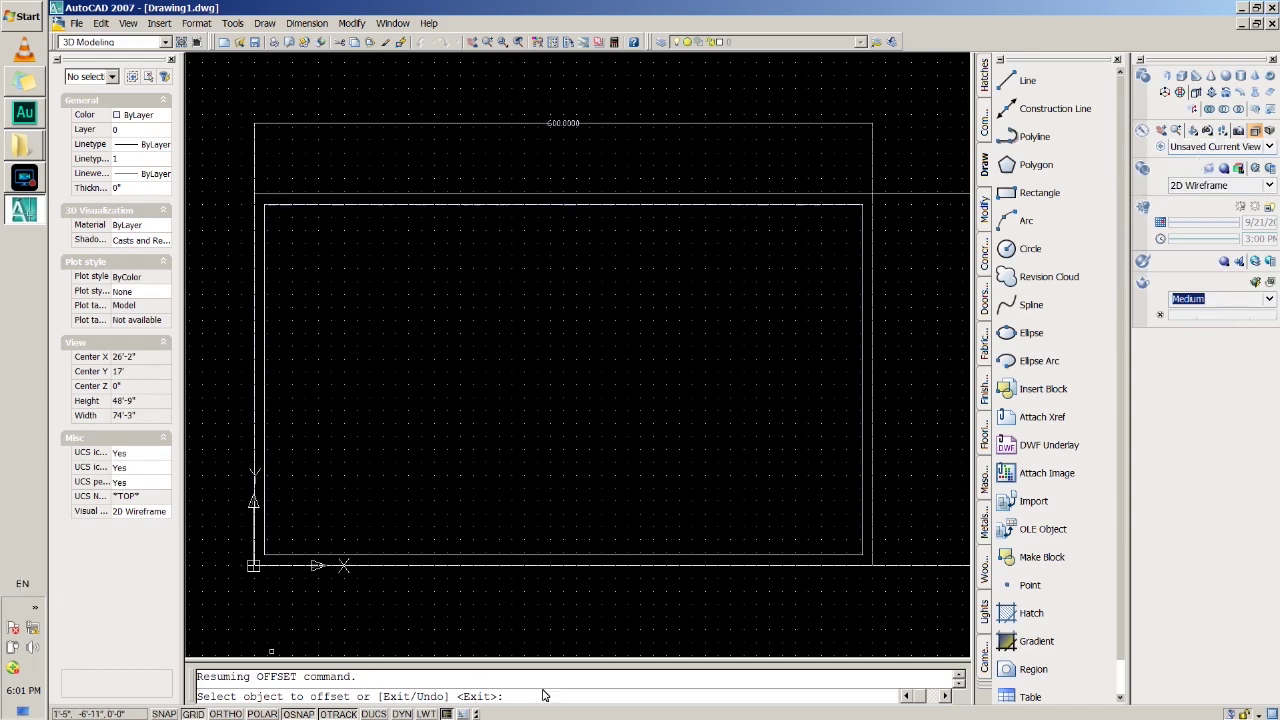
key(Escape)
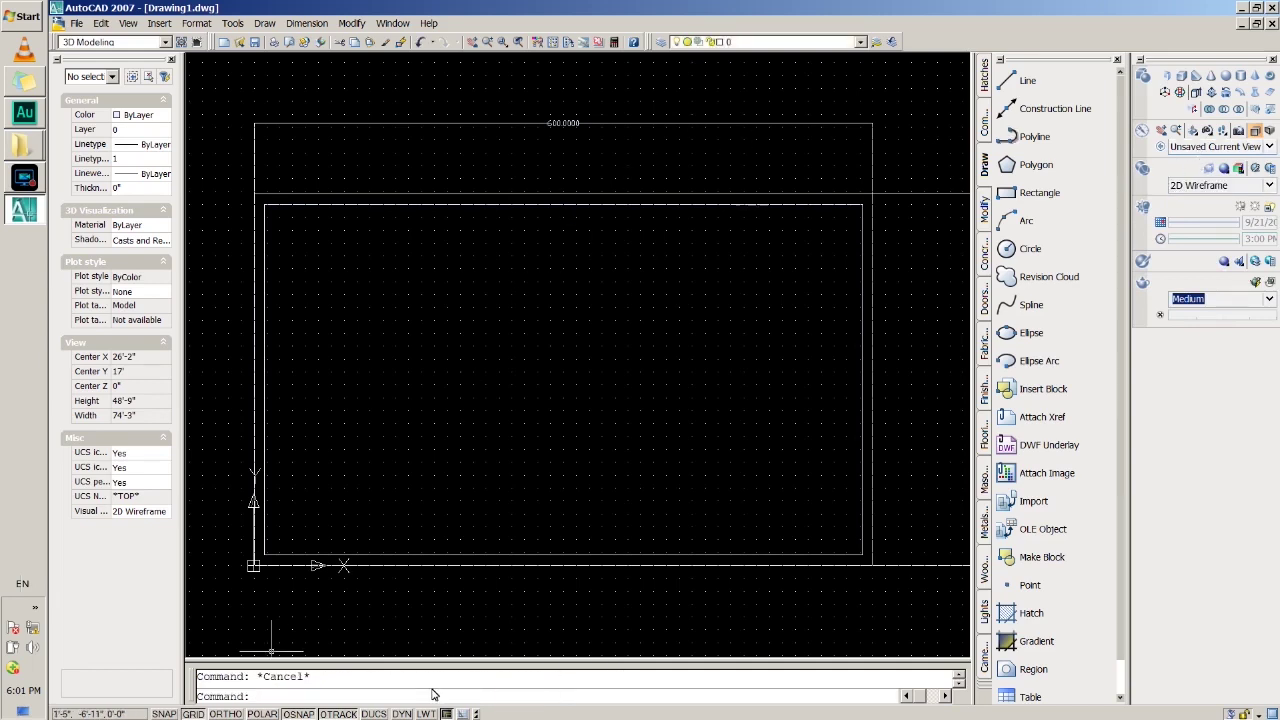
click(1198, 185)
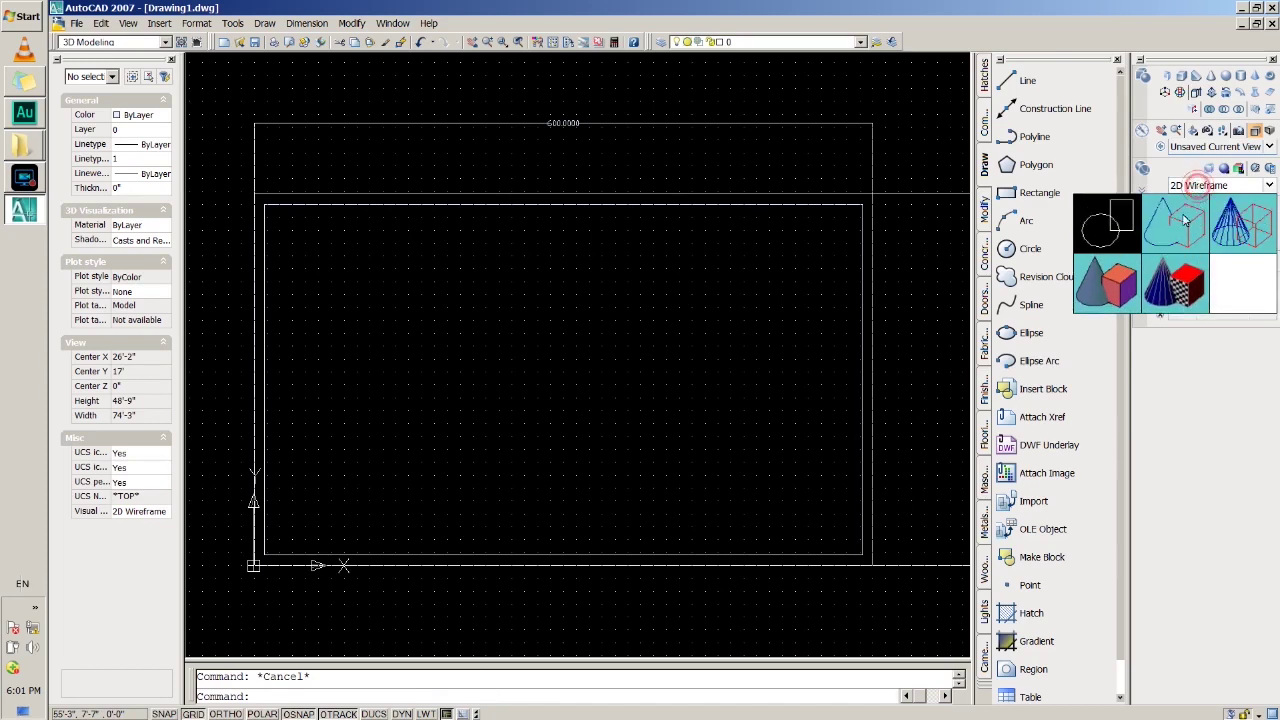
click(1215, 146)
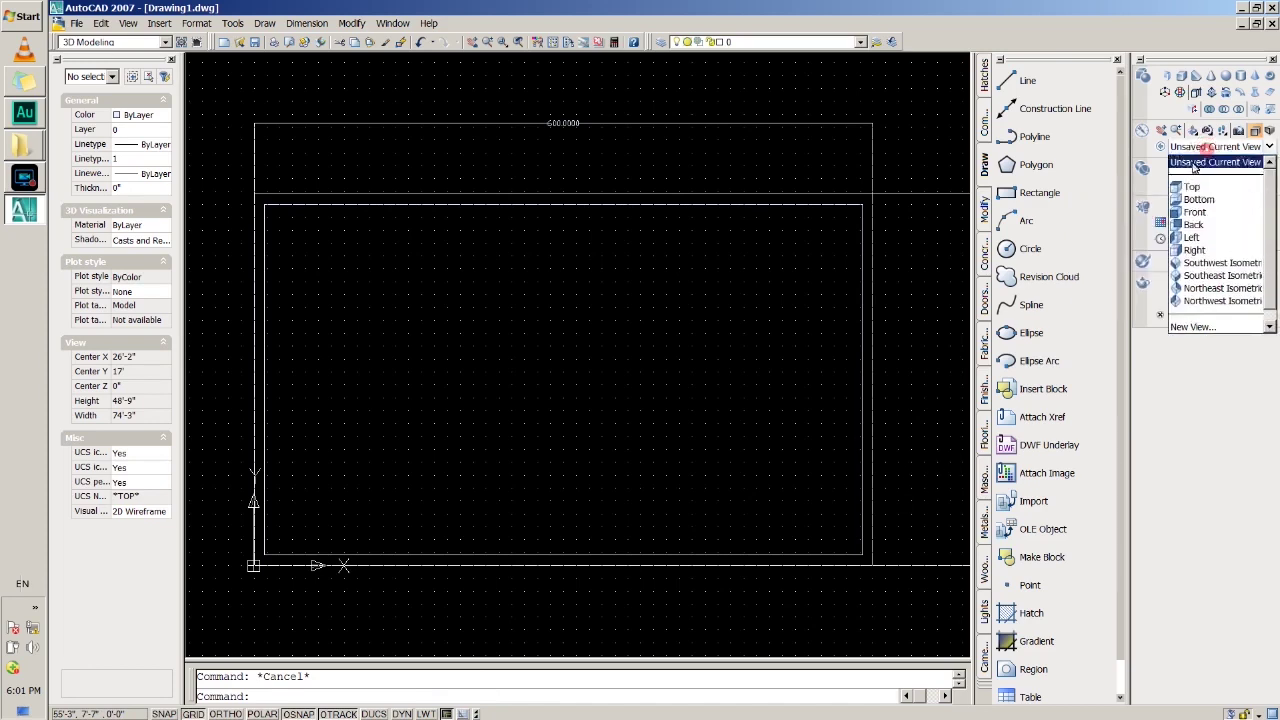
click(1195, 265)
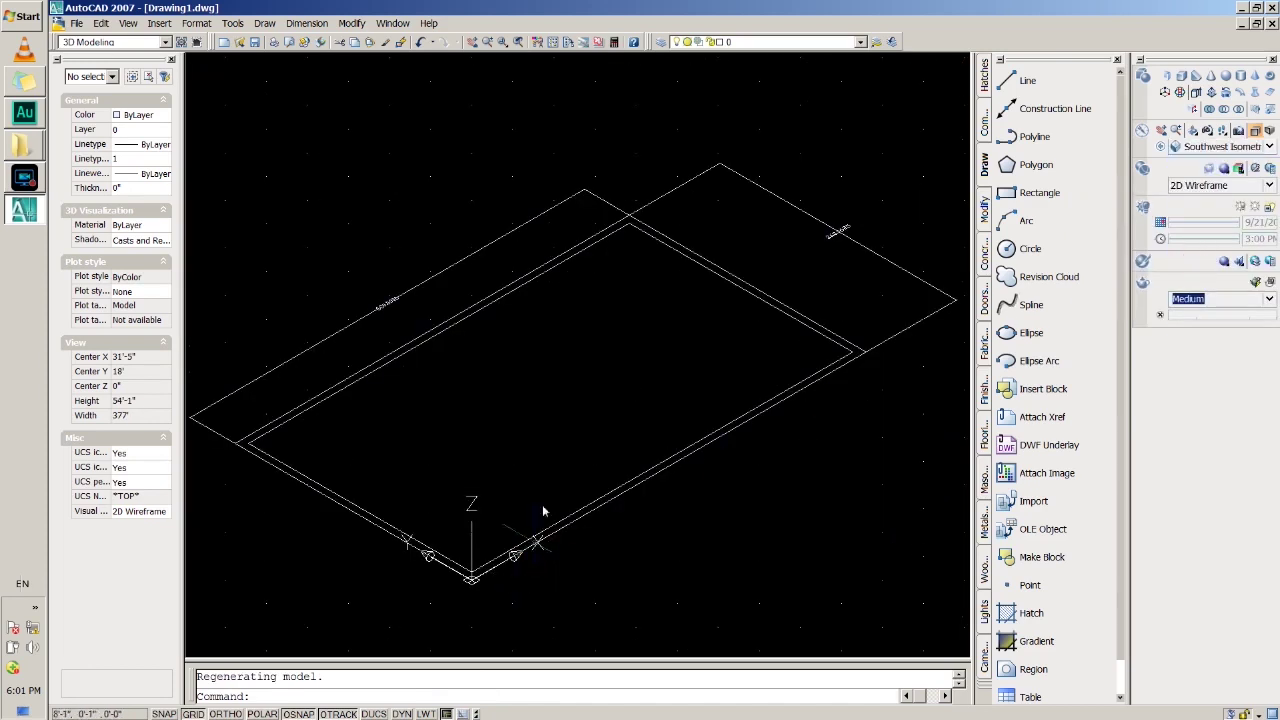
click(1230, 187)
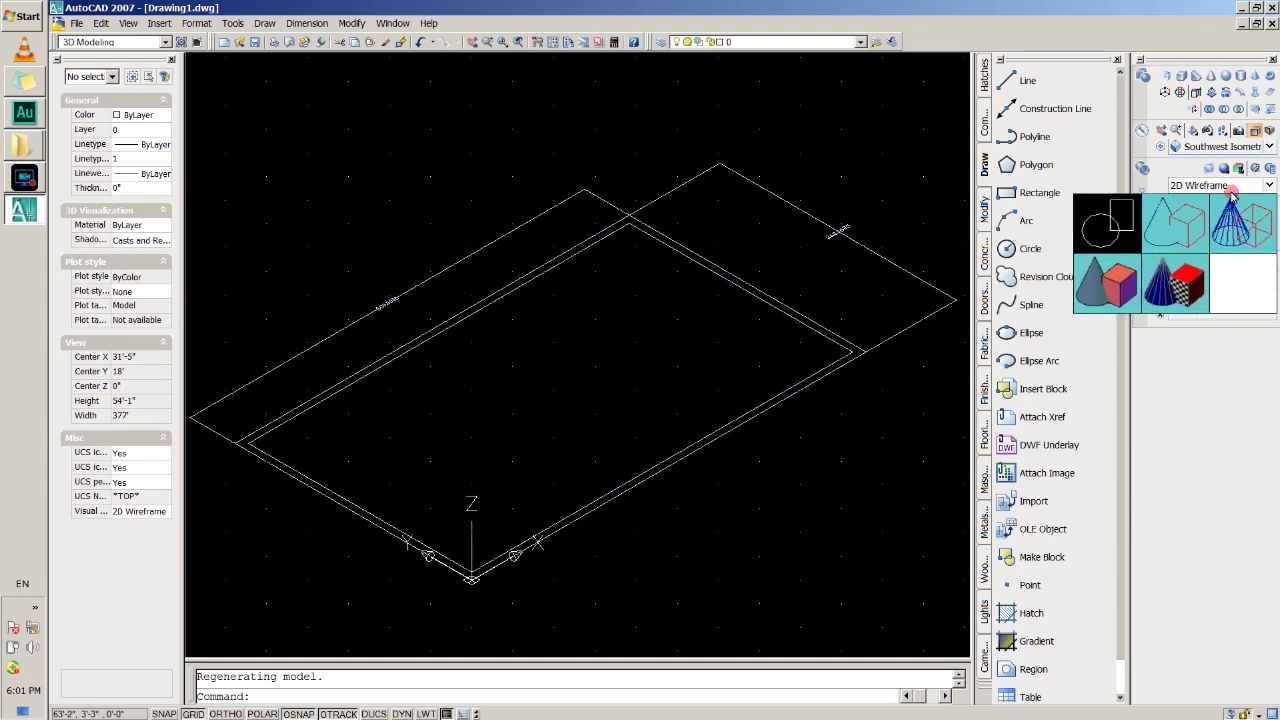
click(1101, 288)
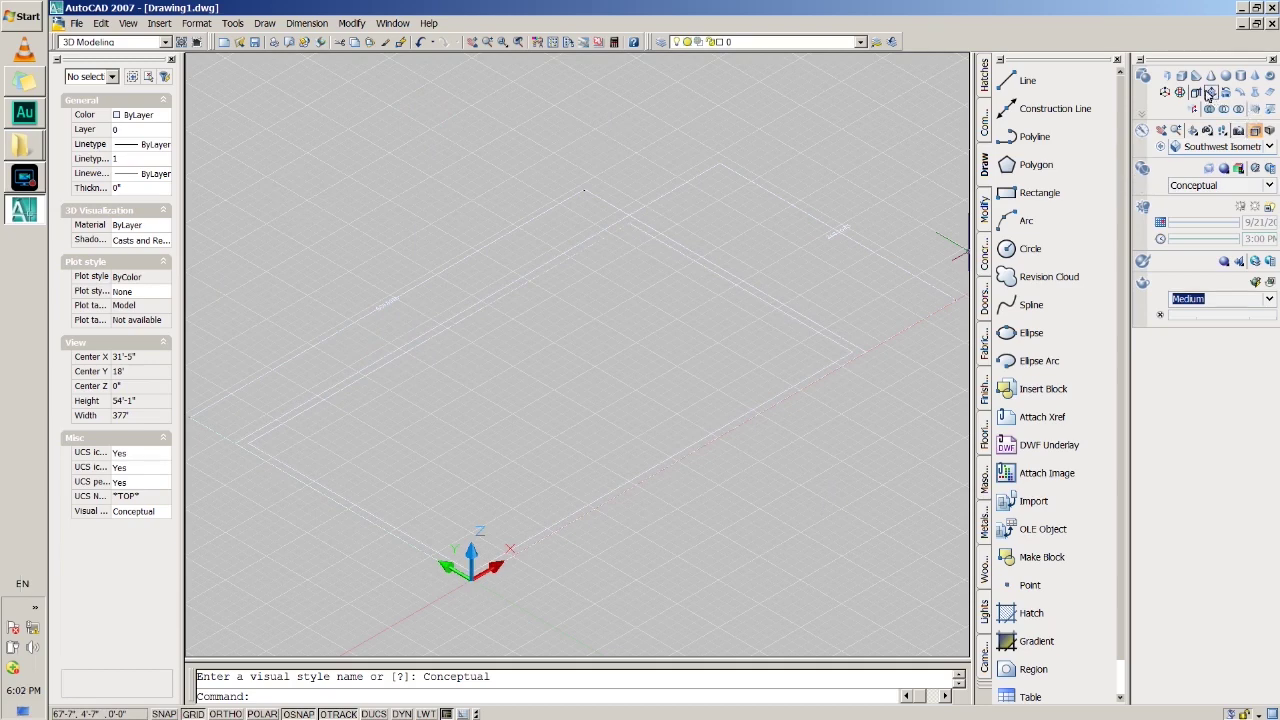
Press-pull the band between the two outlines up 14' into solid walls
click(1212, 93)
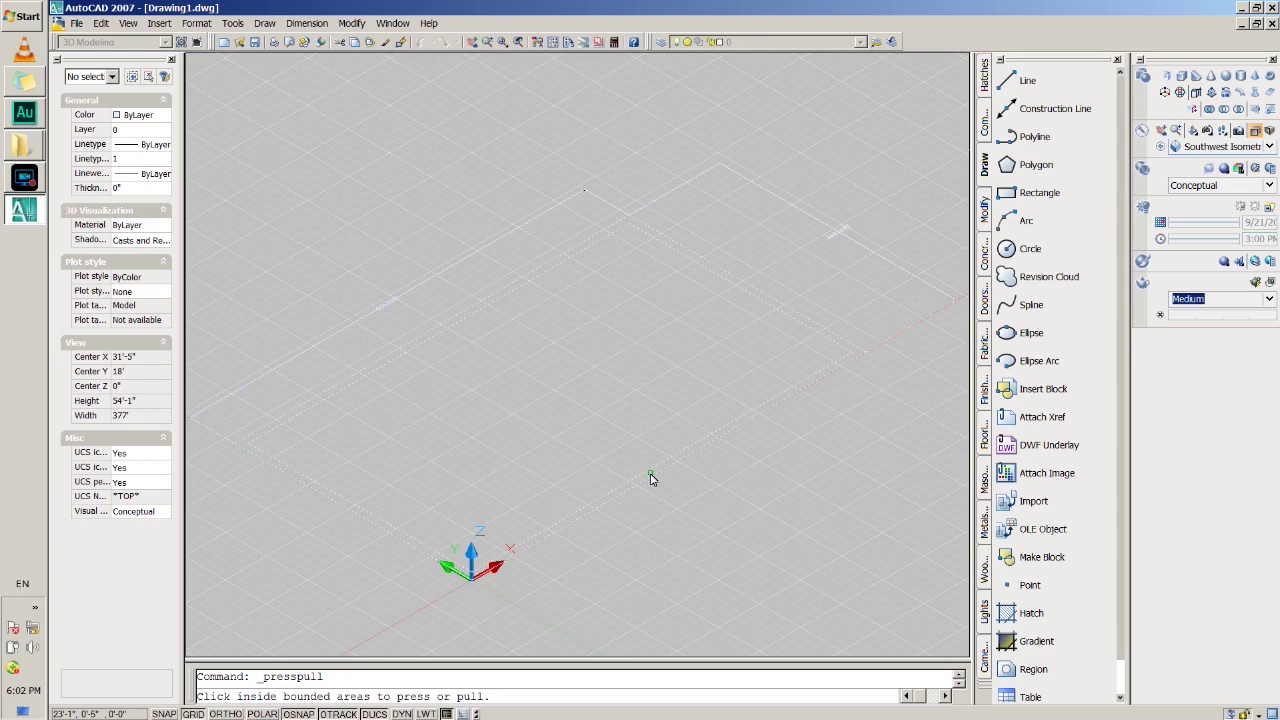
click(650, 478)
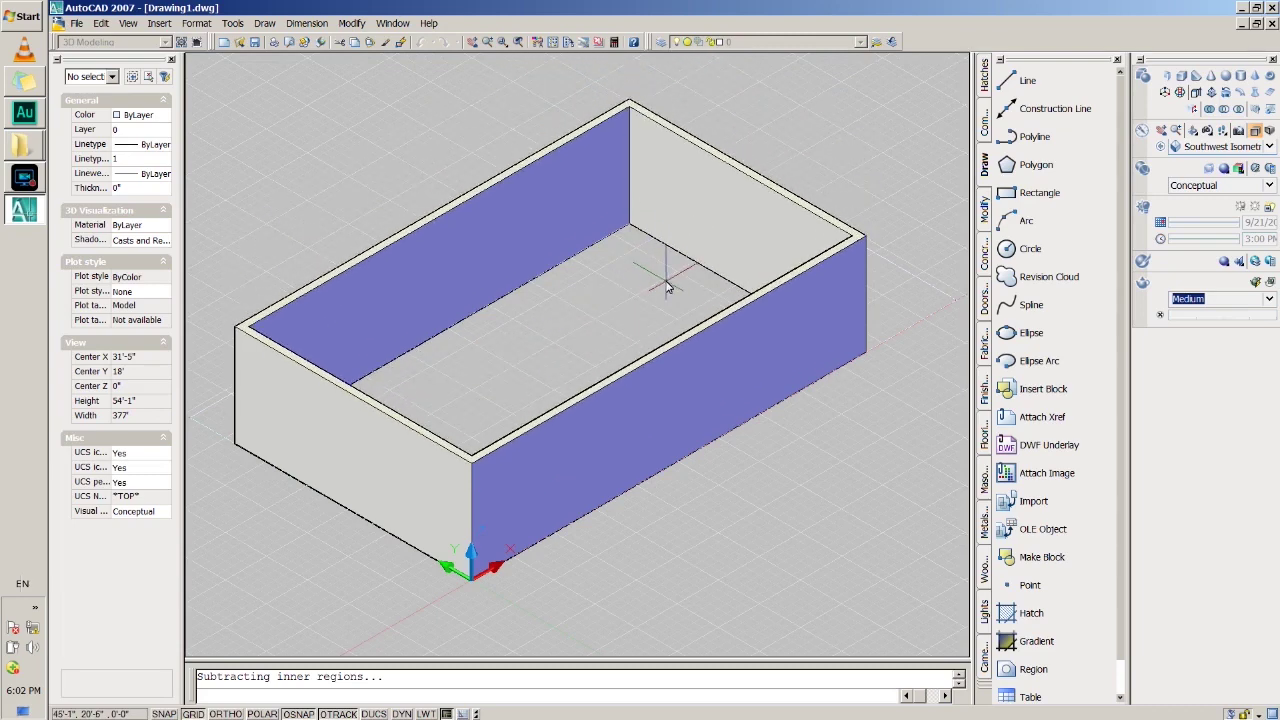
click(667, 287)
text(14')
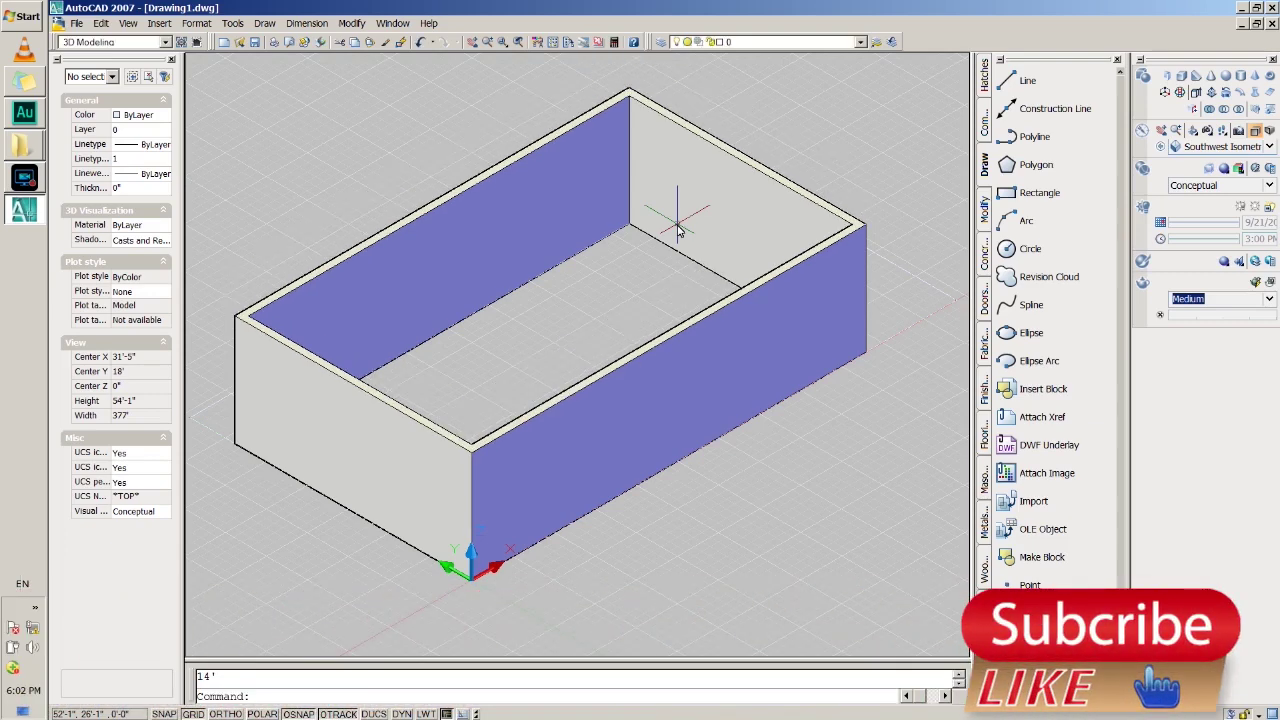
scroll(528, 568, up, 4)
scroll(523, 563, up, 2)
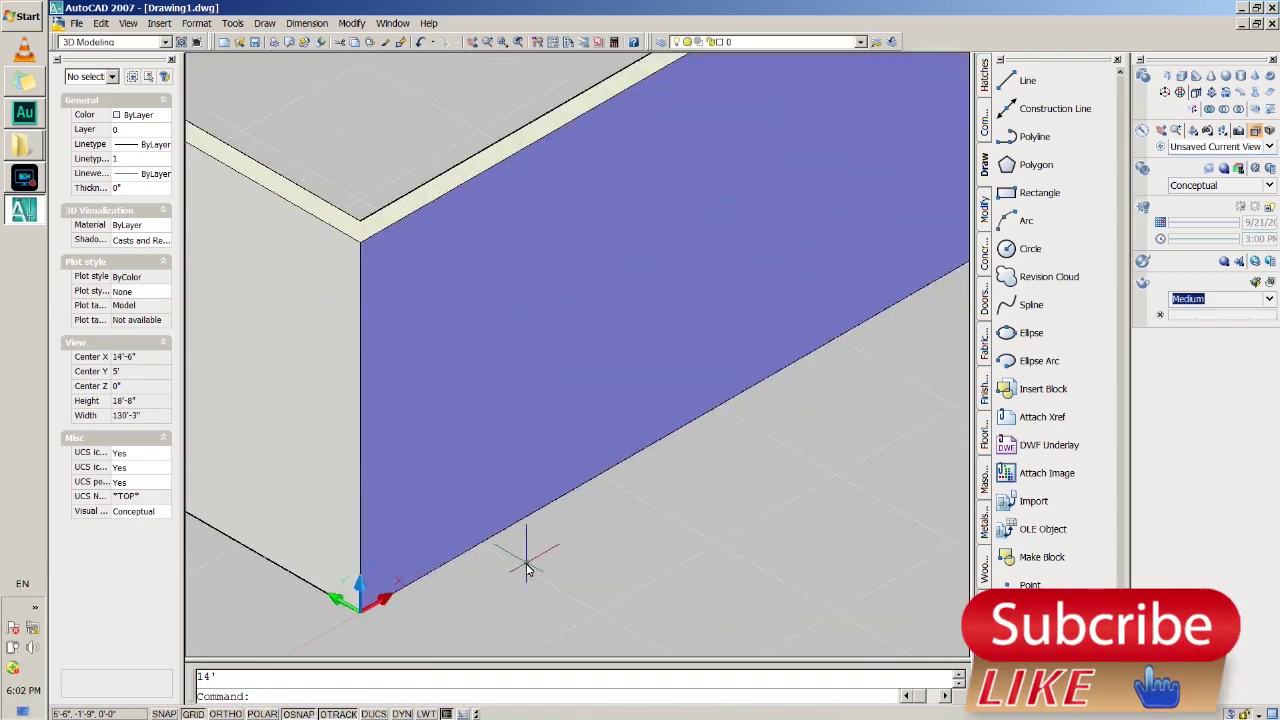
scroll(528, 568, down, 5)
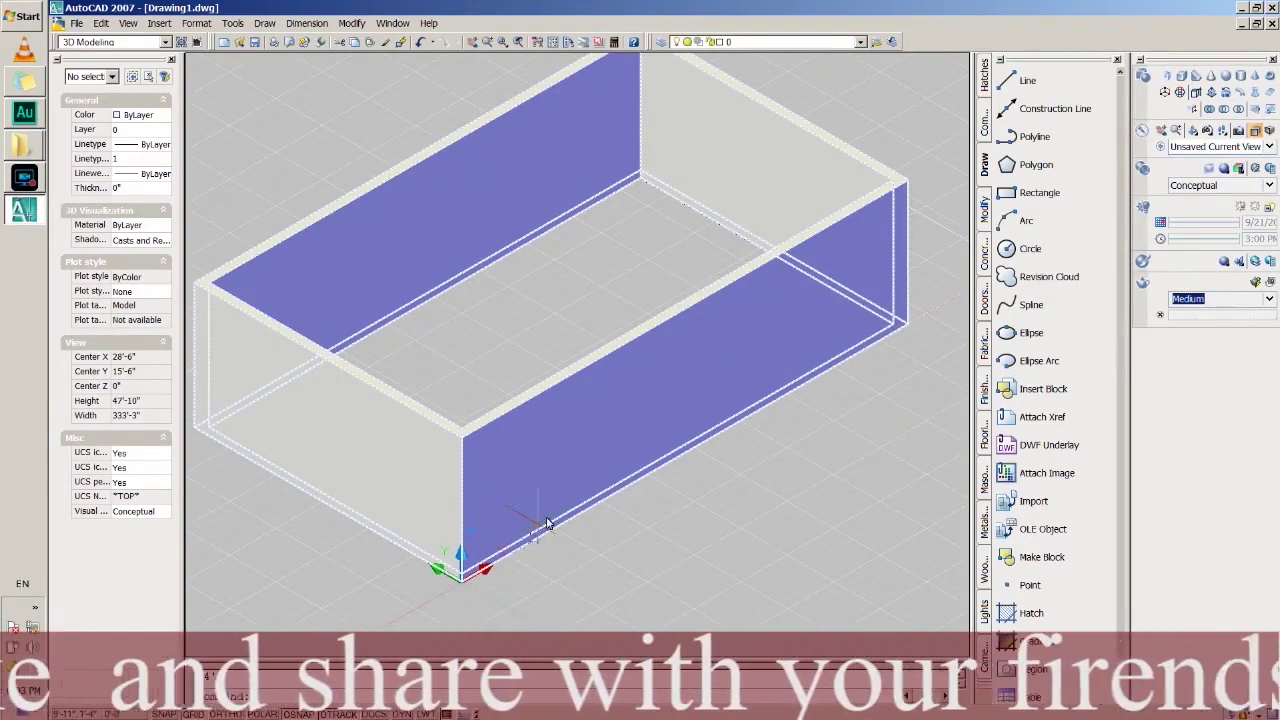
click(1207, 185)
click(1207, 185)
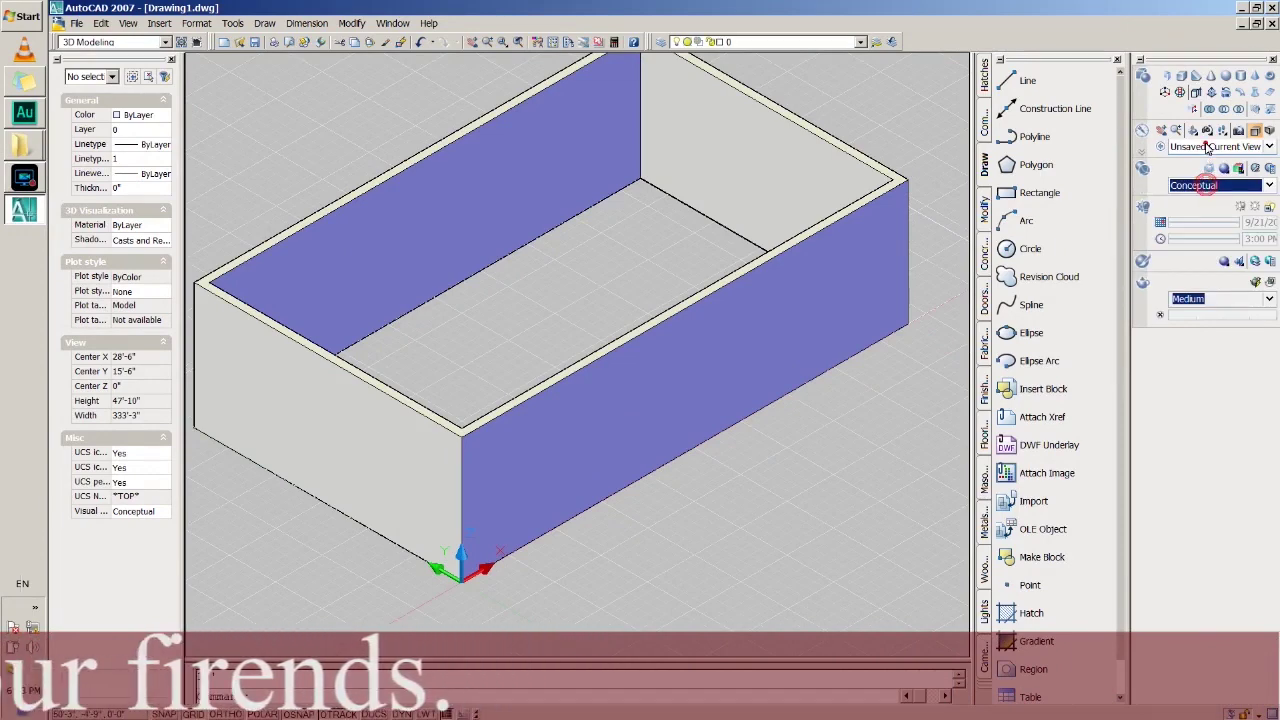
click(1207, 146)
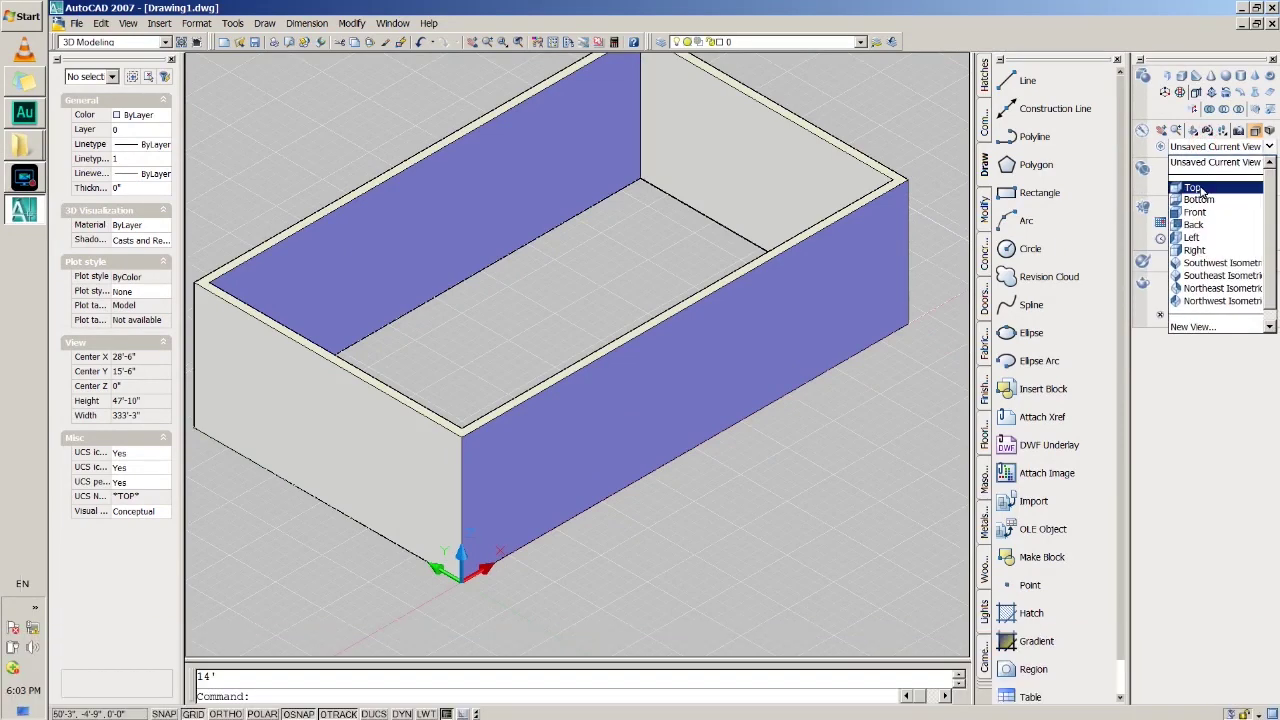
click(1200, 188)
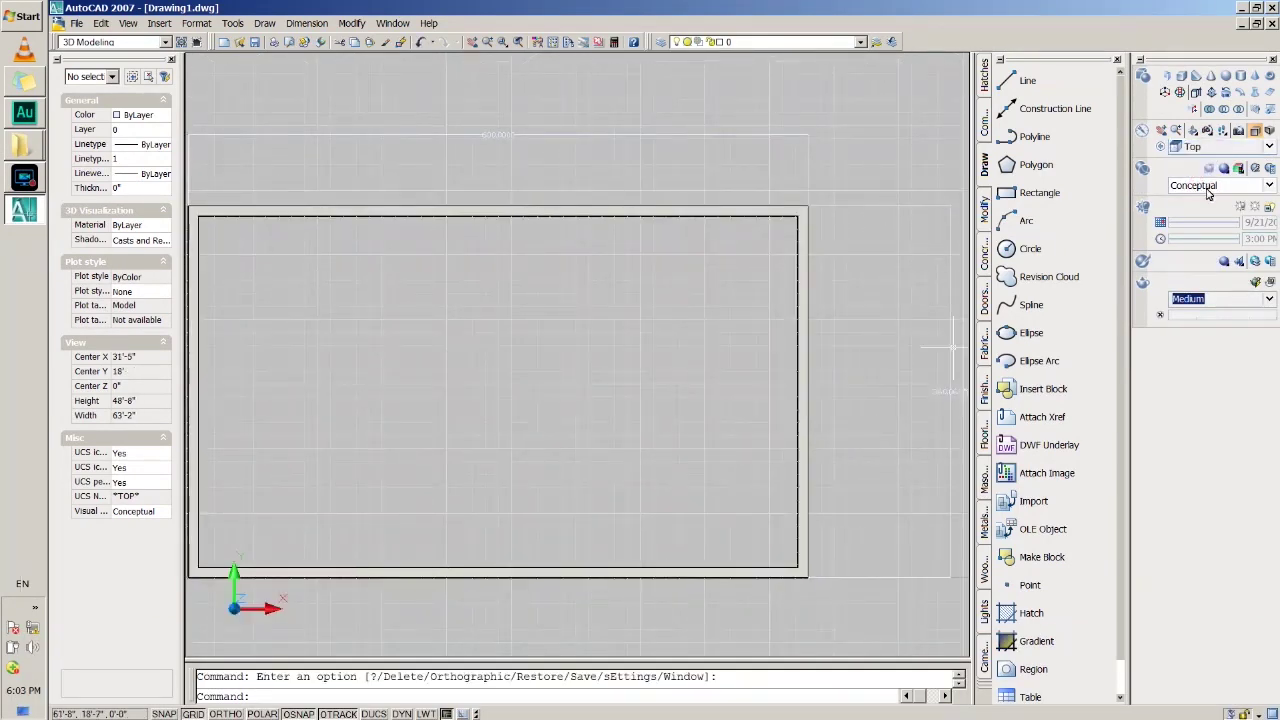
click(1207, 186)
click(1207, 186)
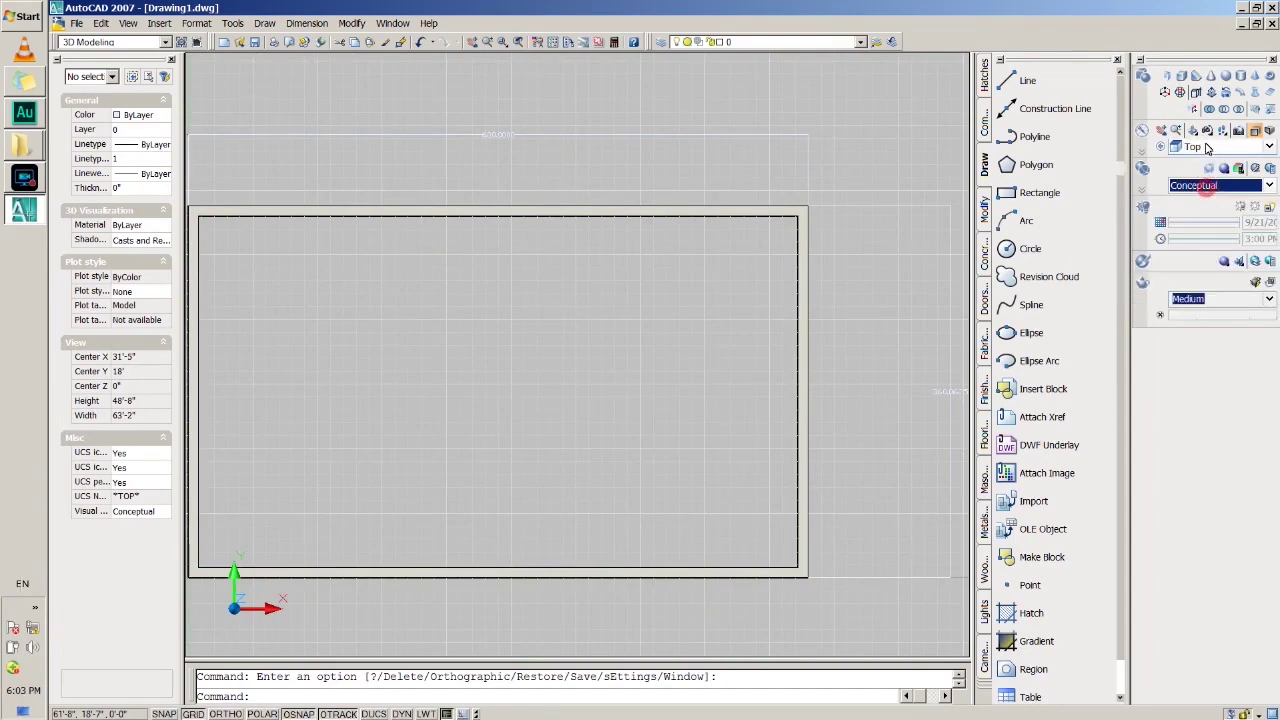
click(1207, 146)
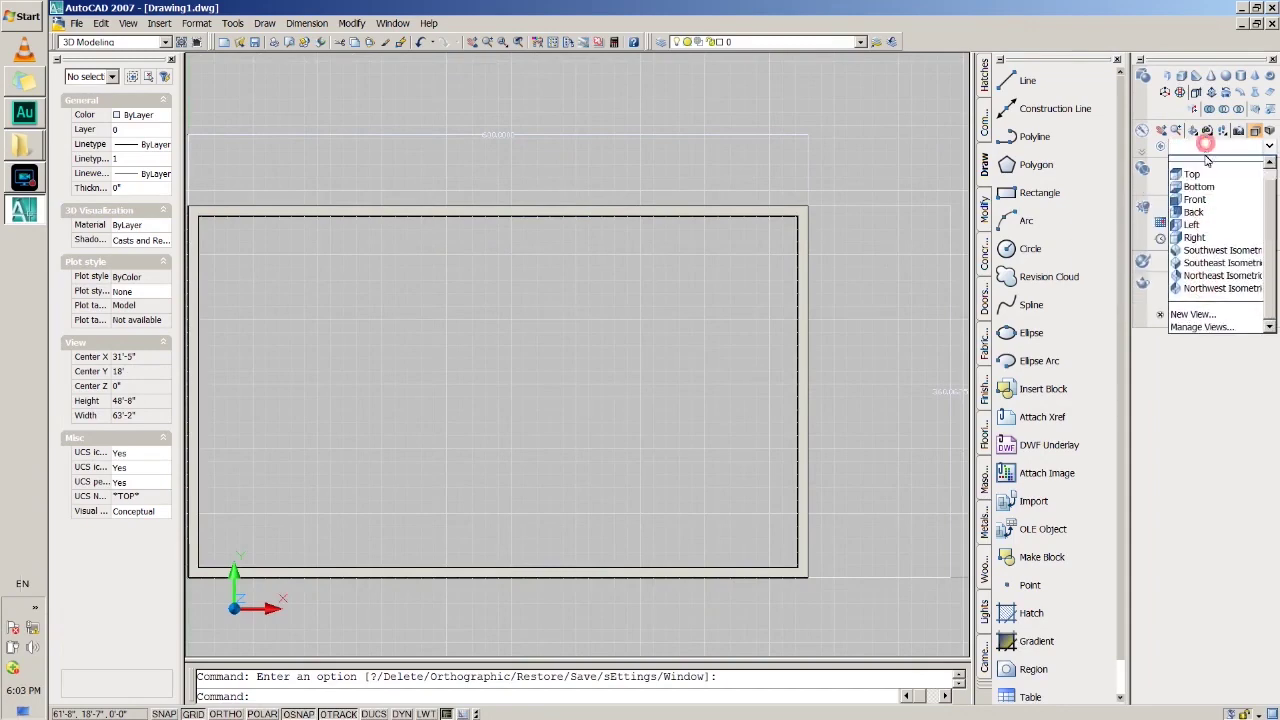
click(1200, 250)
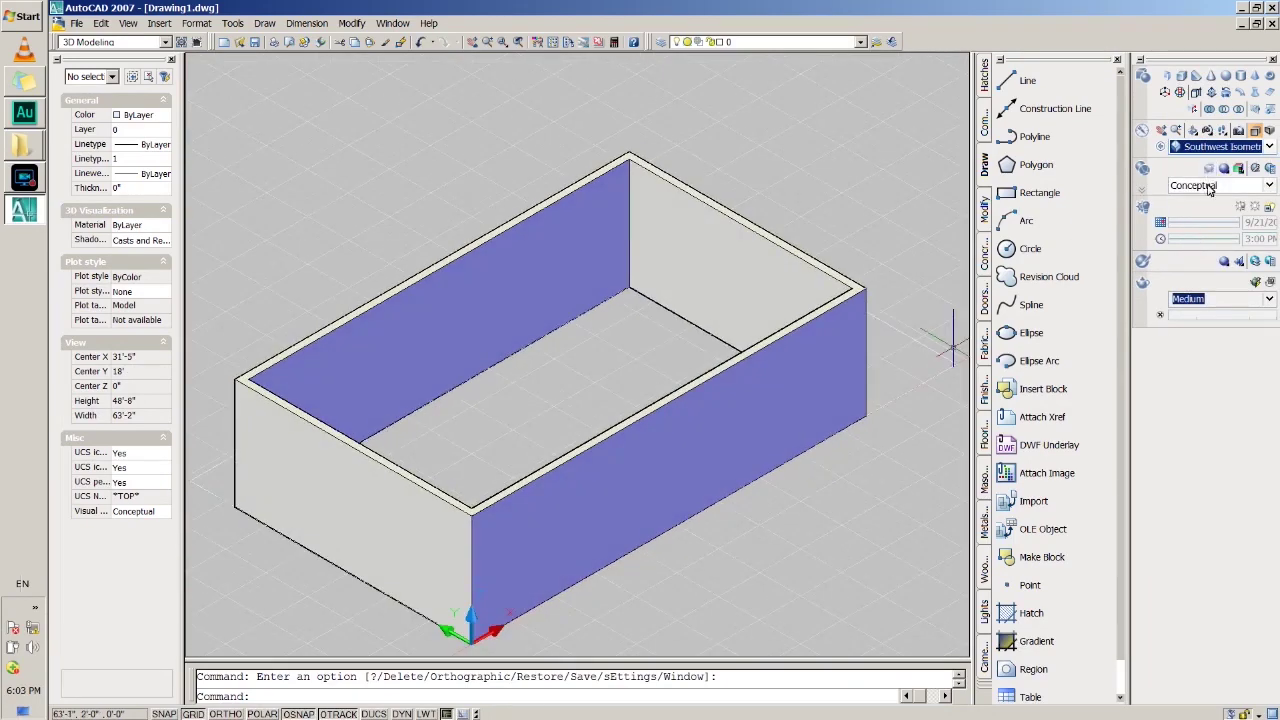
click(1208, 146)
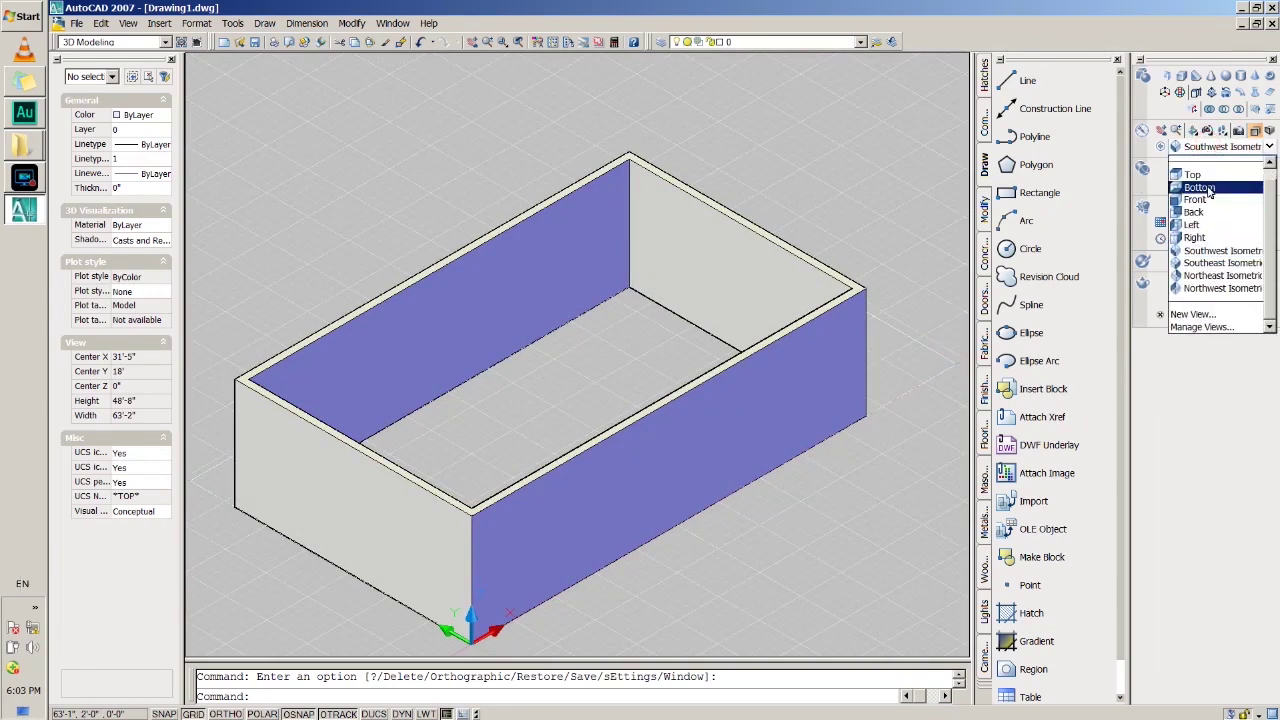
click(1205, 226)
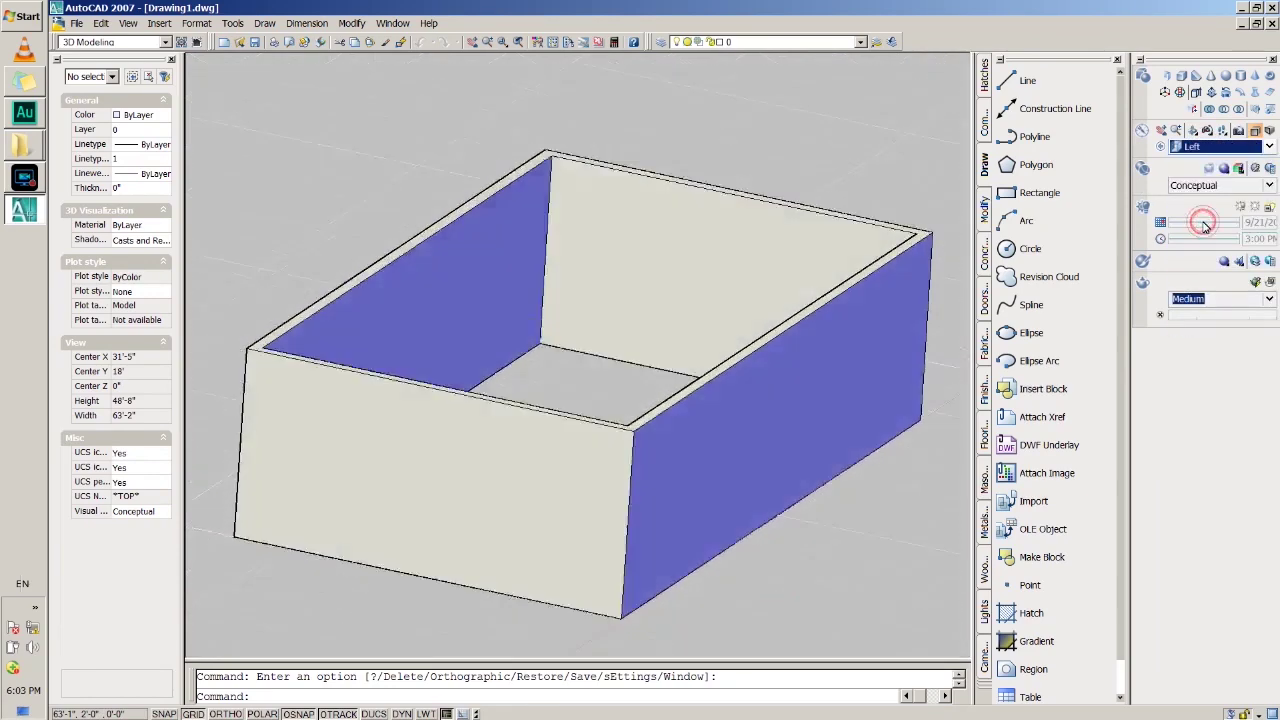
click(1210, 148)
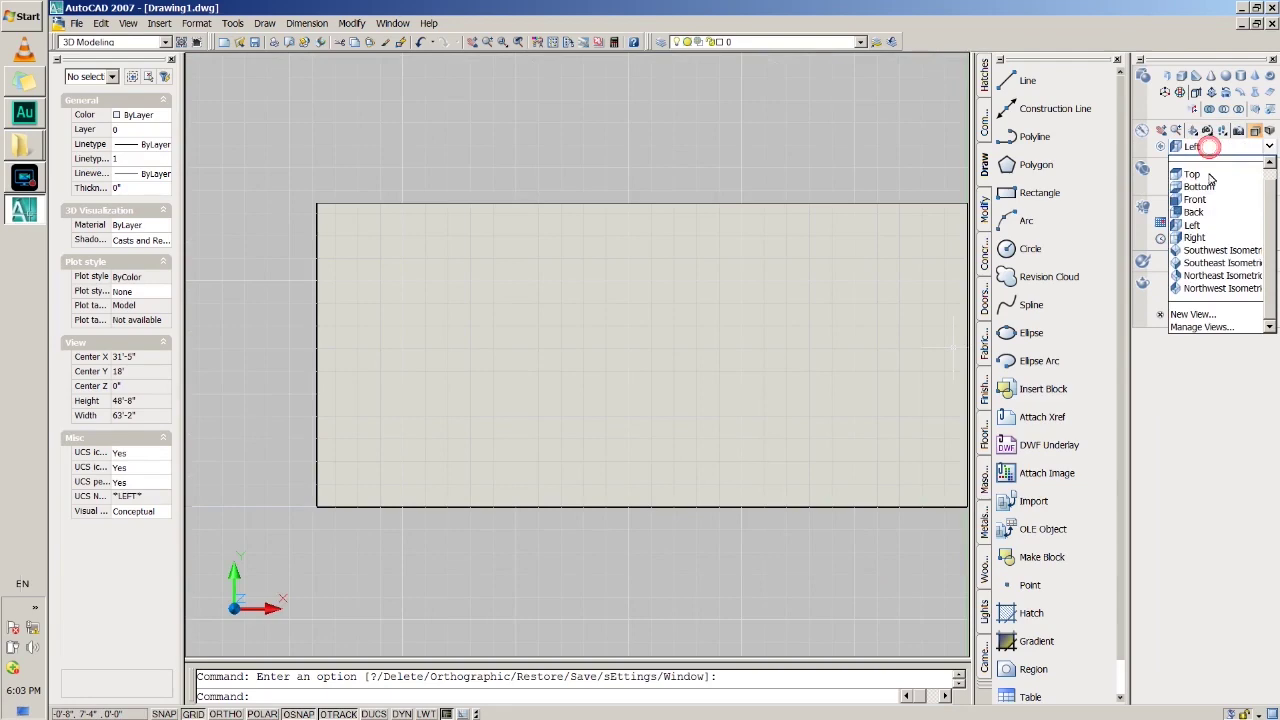
click(1200, 240)
click(1200, 148)
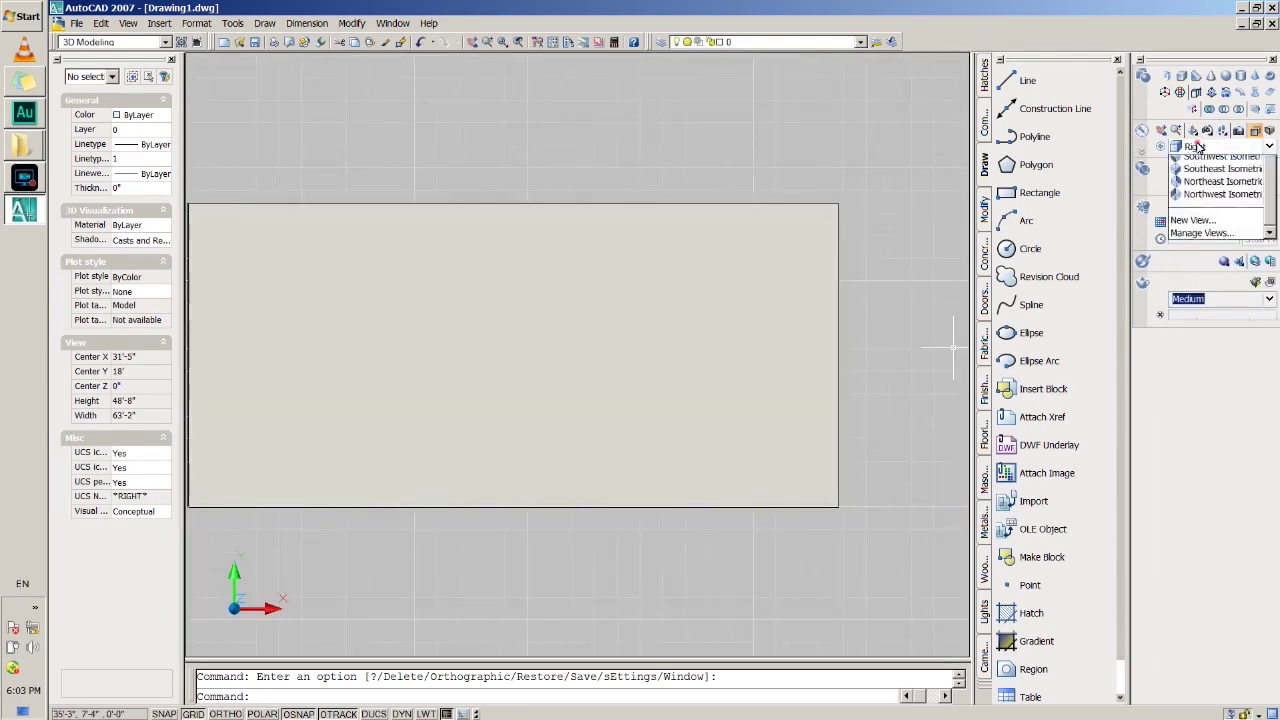
click(1200, 250)
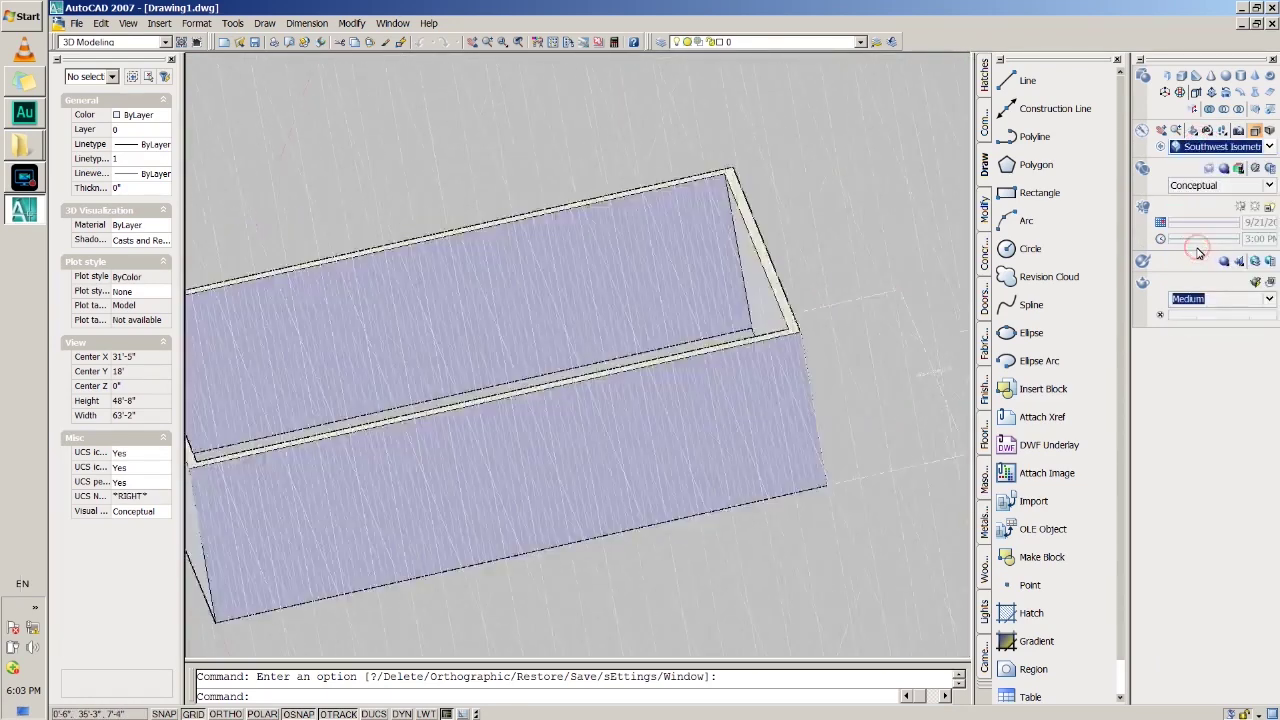
click(1196, 145)
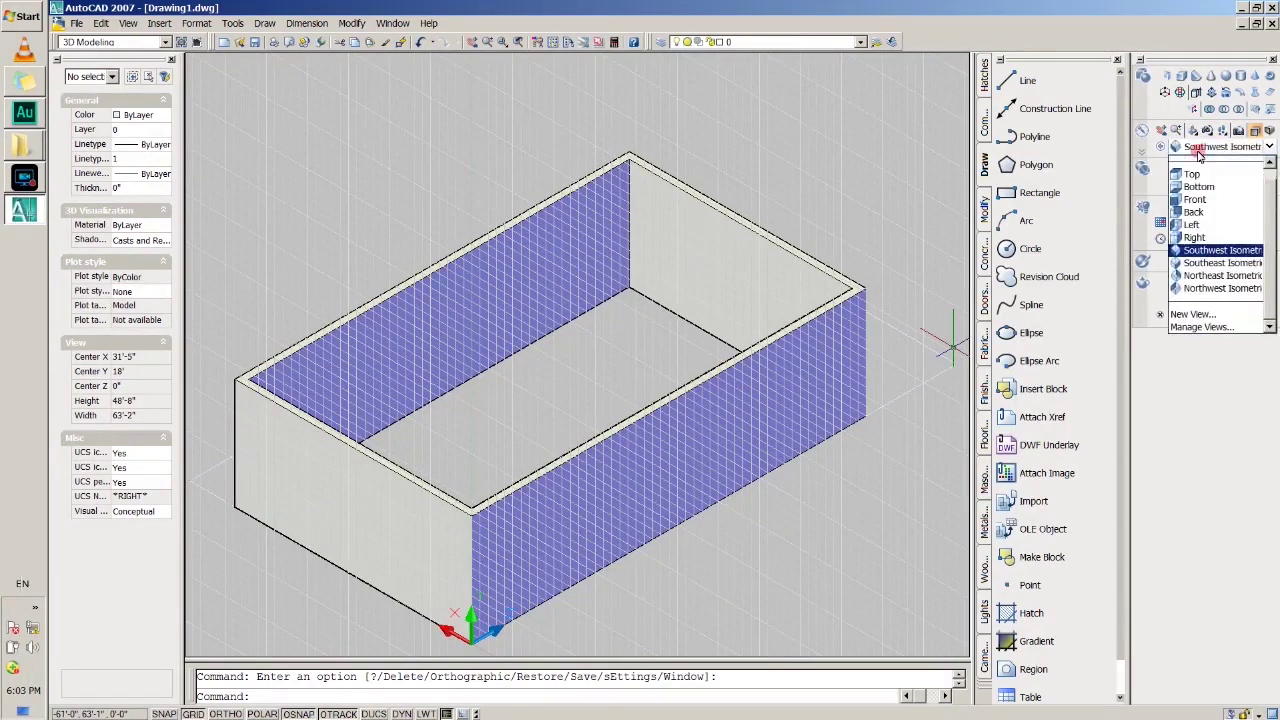
click(1196, 213)
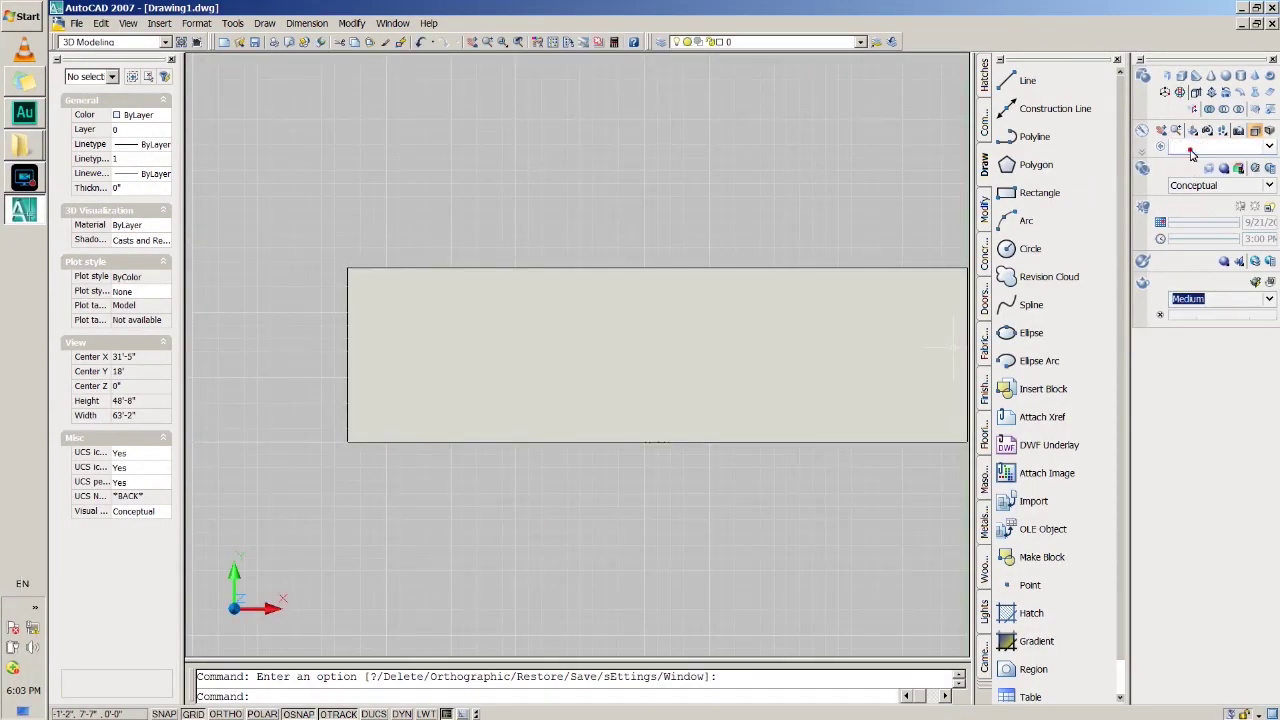
click(1195, 147)
click(1210, 251)
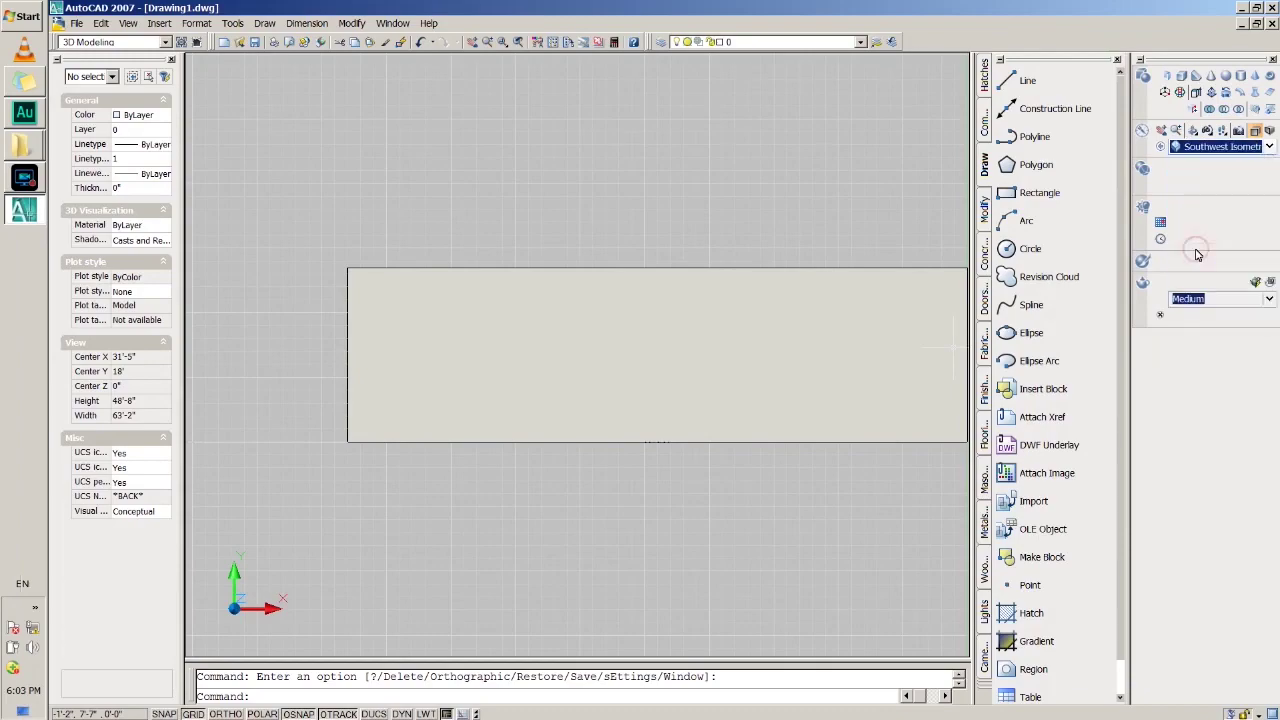
Go through the Front and SW Isometric views to the Left view, pan left, and start a rectangle
scroll(560, 537, up, 5)
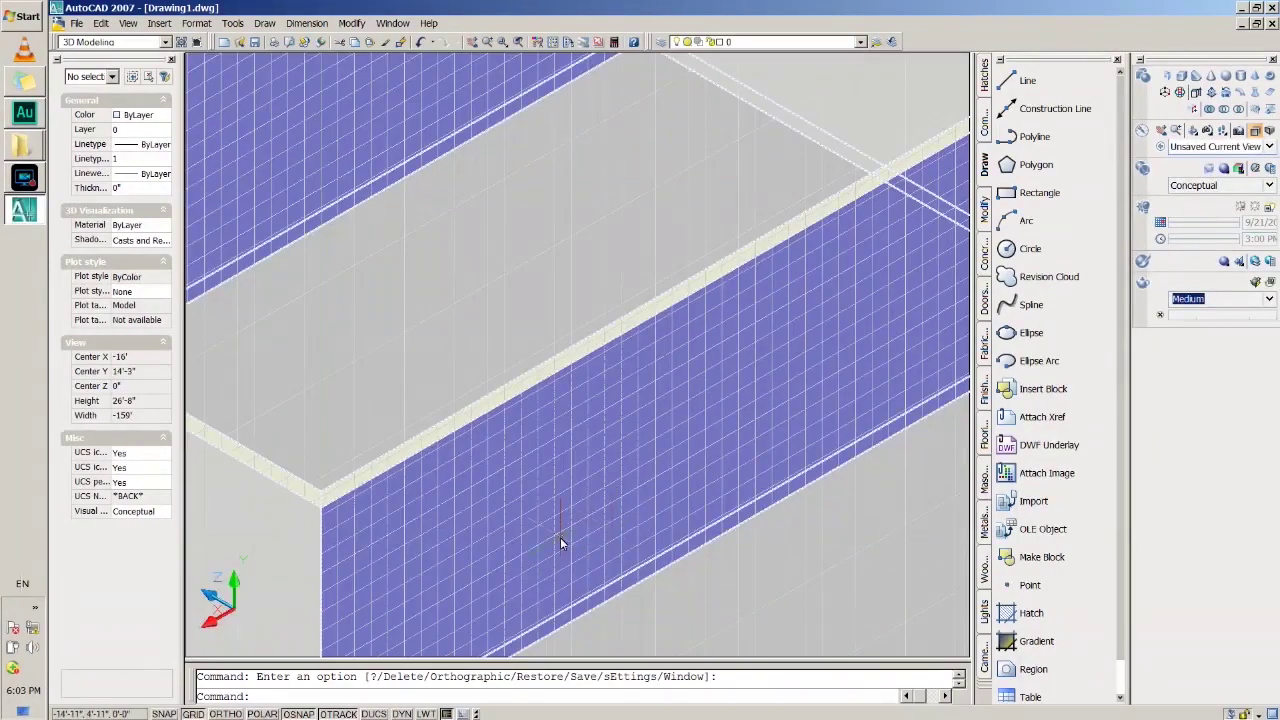
scroll(597, 457, down, 3)
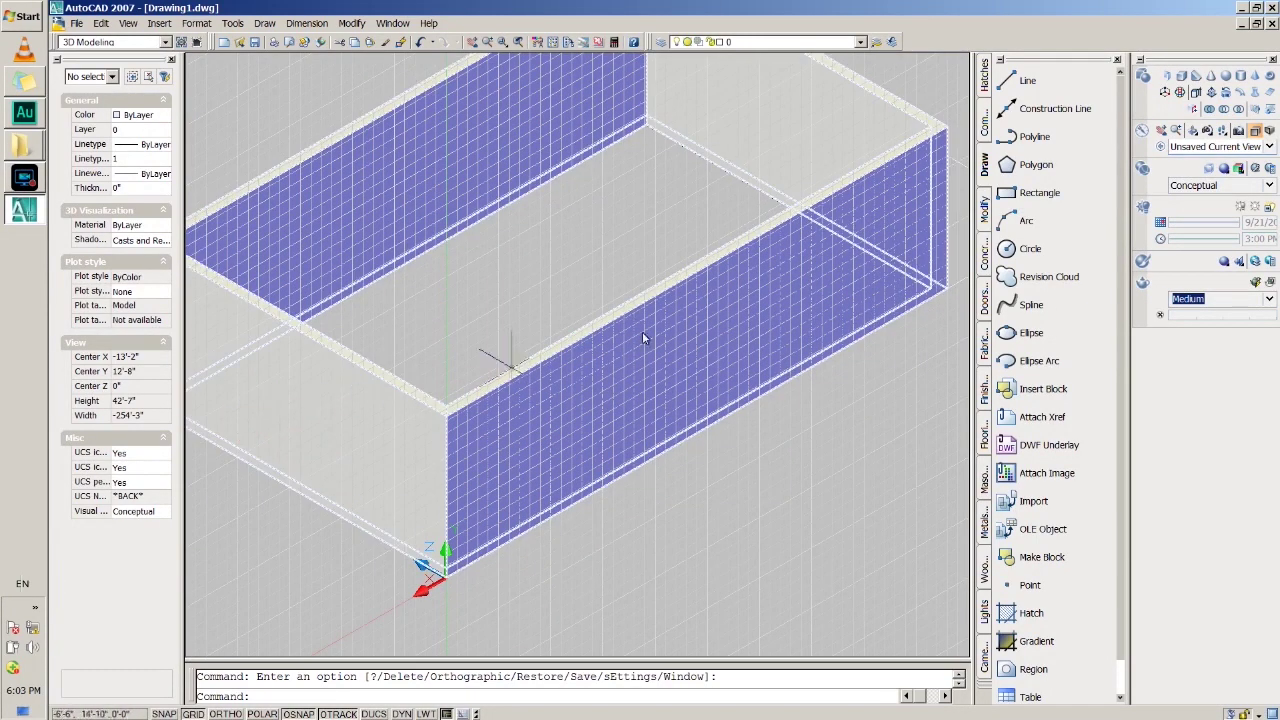
click(1195, 148)
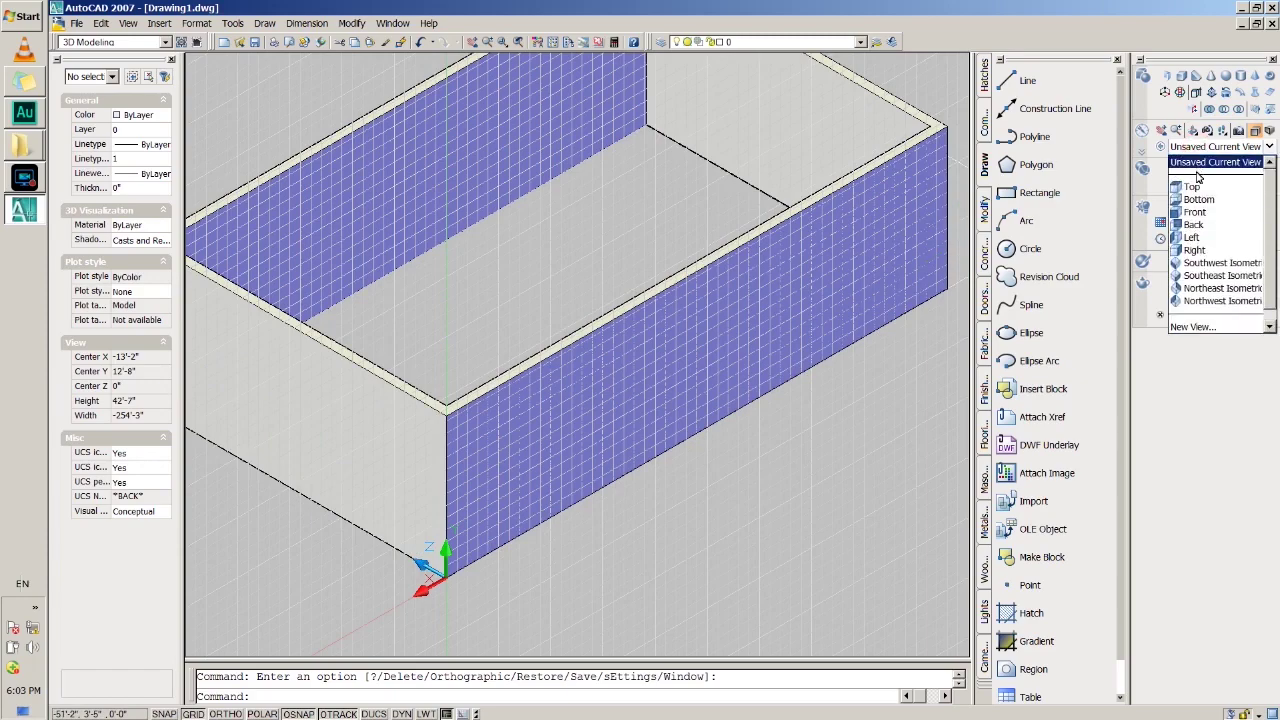
click(1195, 212)
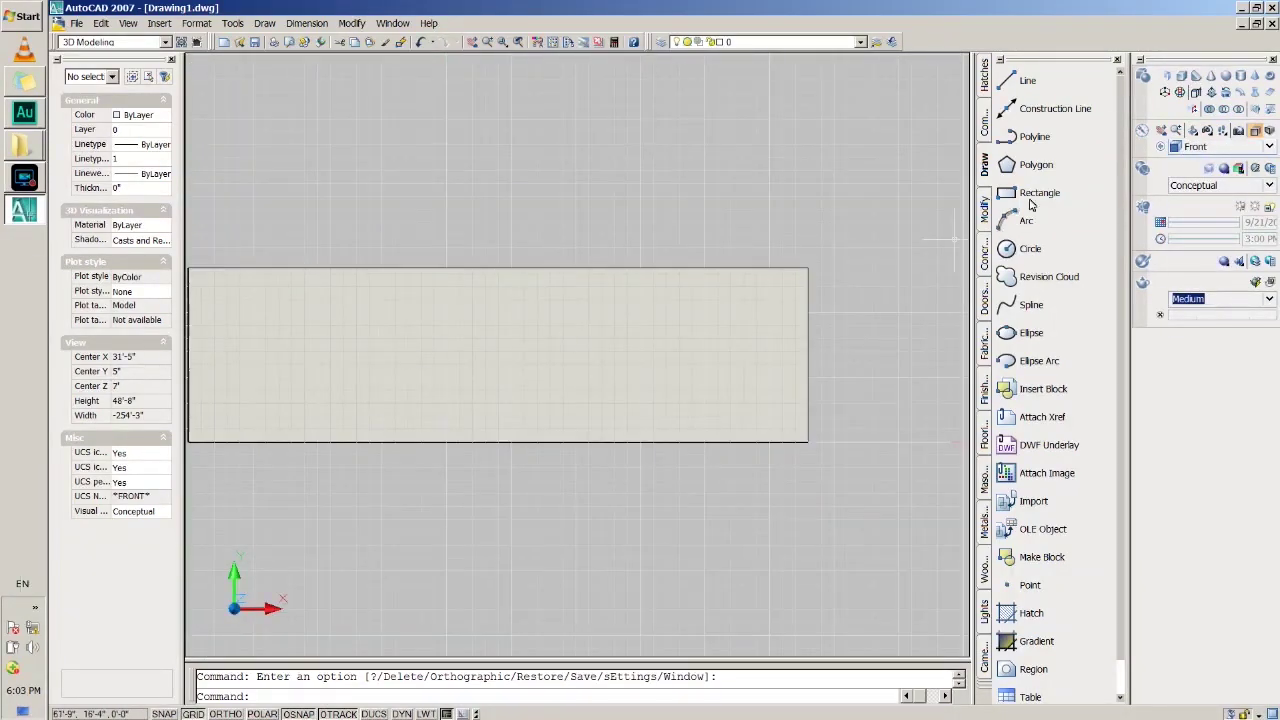
click(1200, 148)
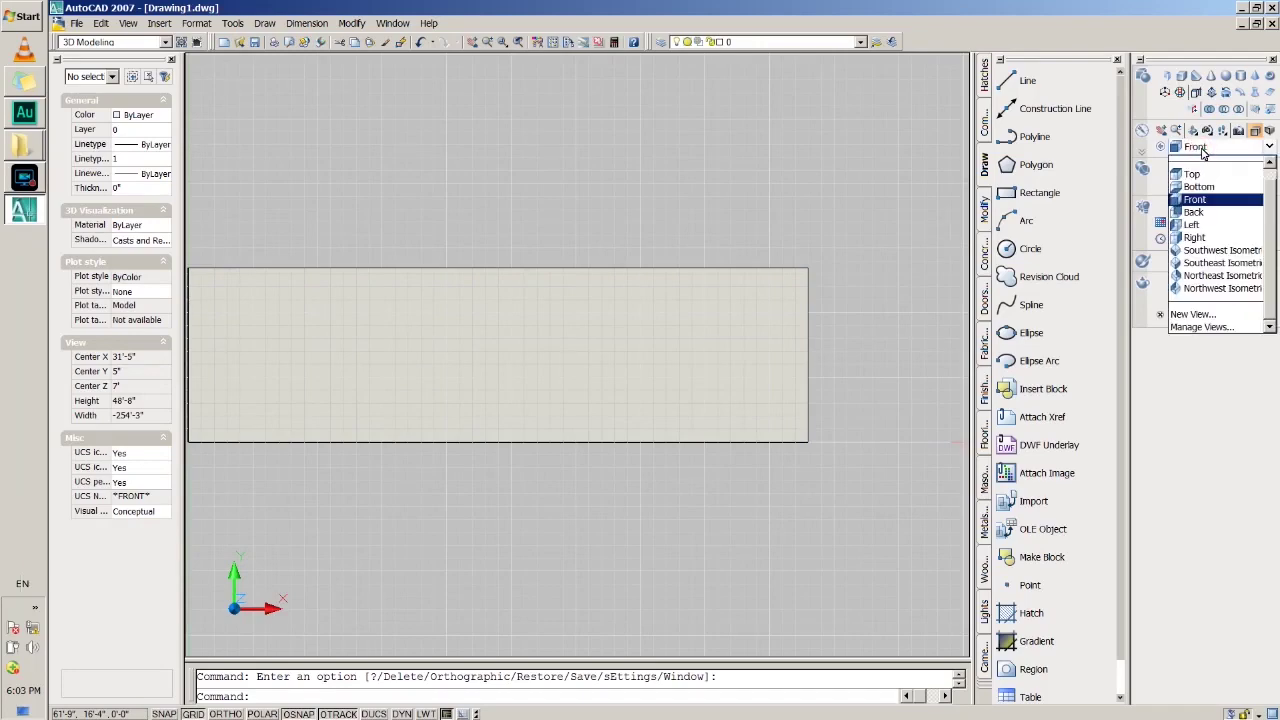
click(1220, 250)
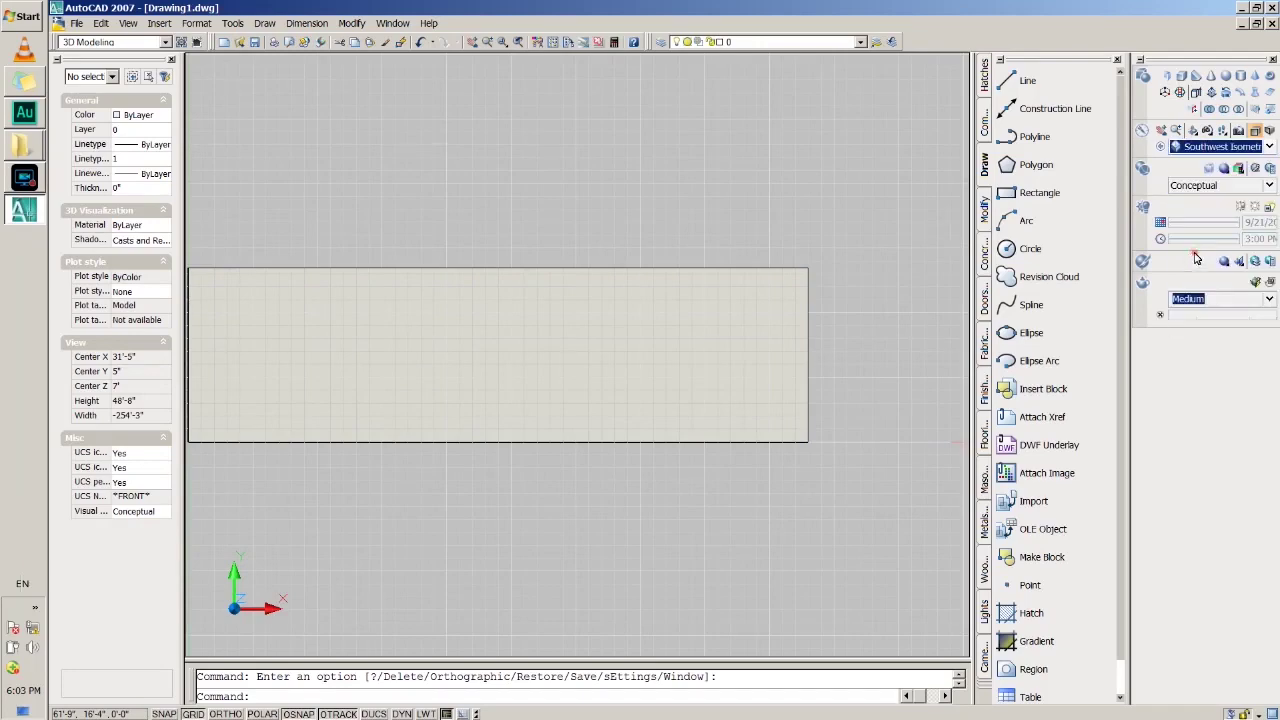
click(1222, 147)
click(1218, 225)
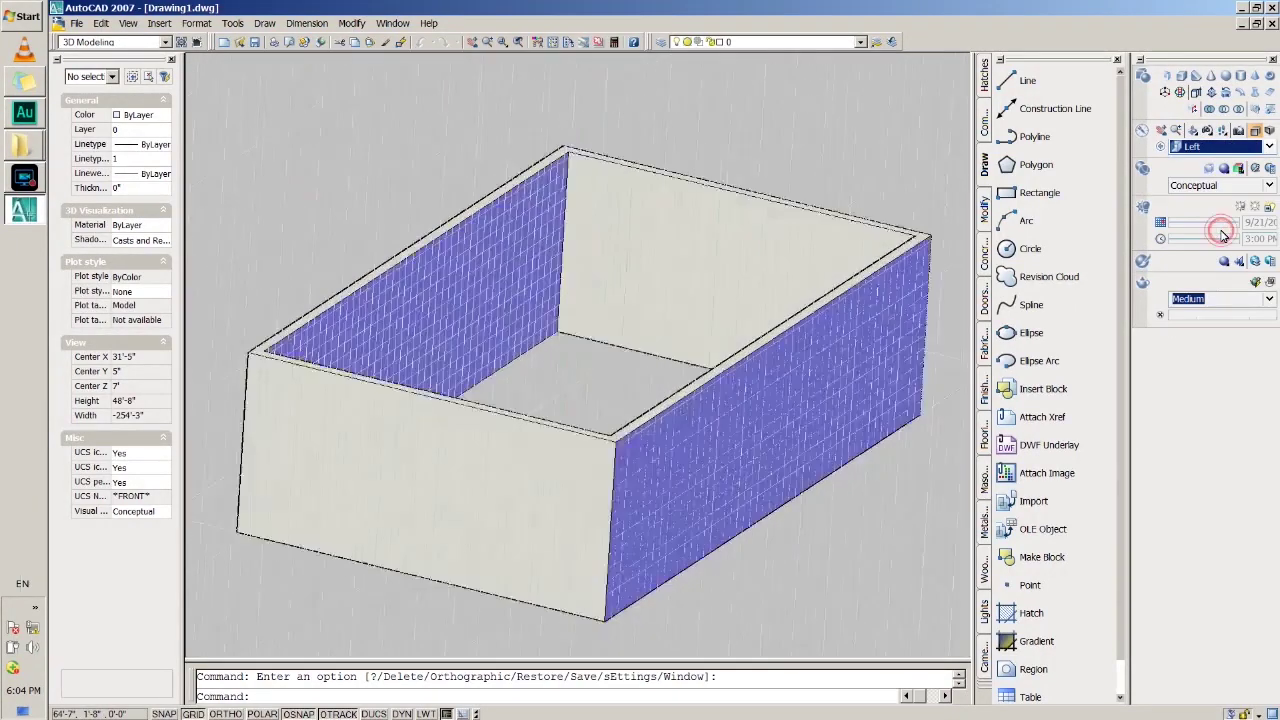
middle_drag(760, 428, 694, 430)
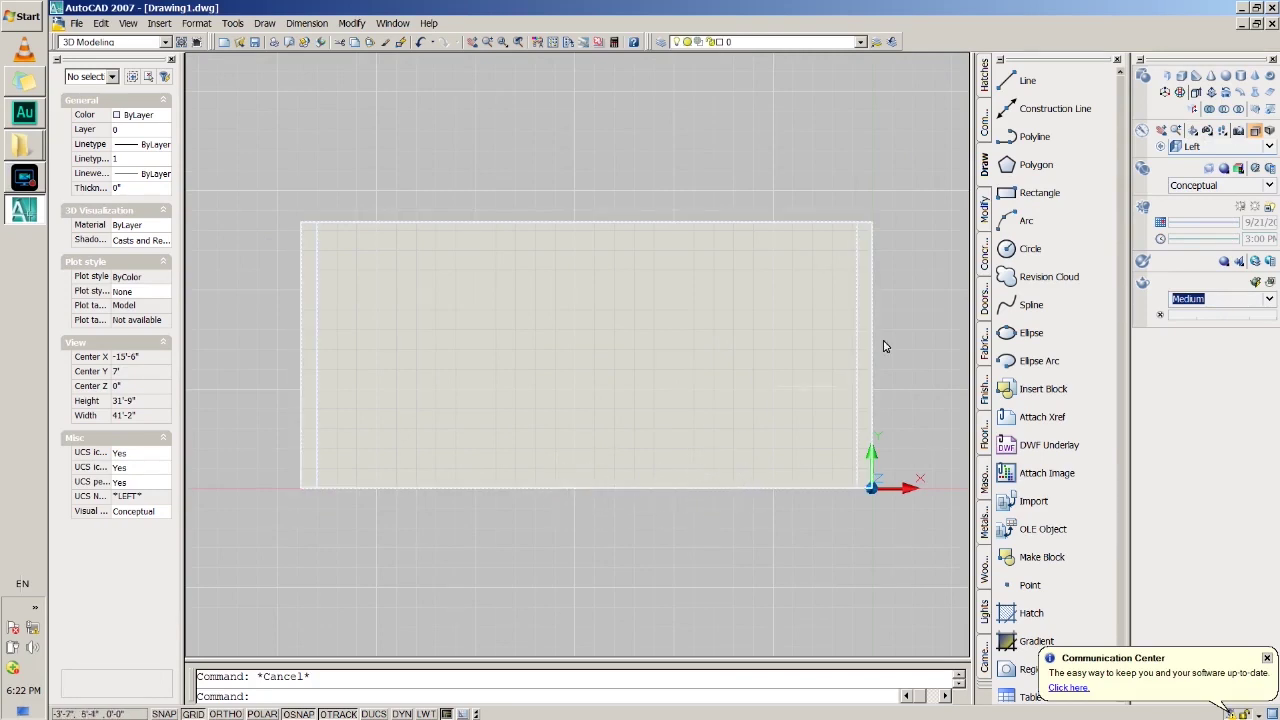
click(1035, 192)
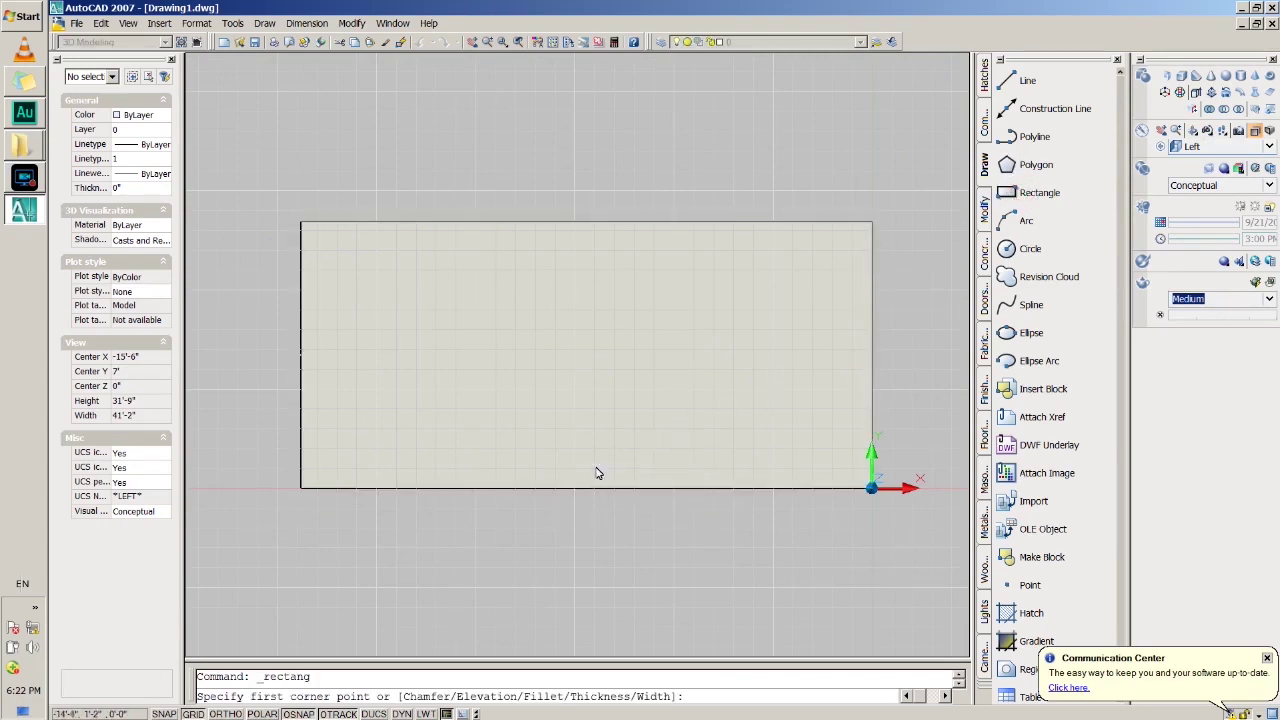
Start a rectangle on the wall's bottom edge sized 5' long by 8' wide
click(587, 497)
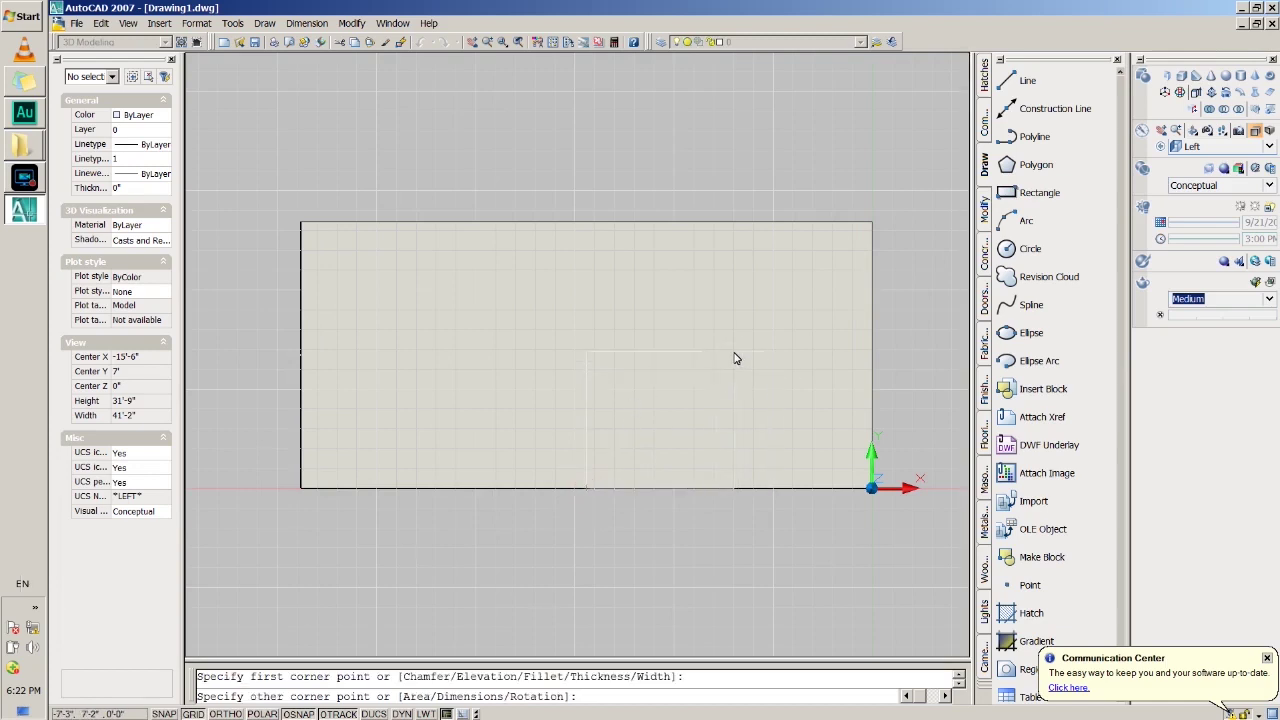
text(d)
key(Return)
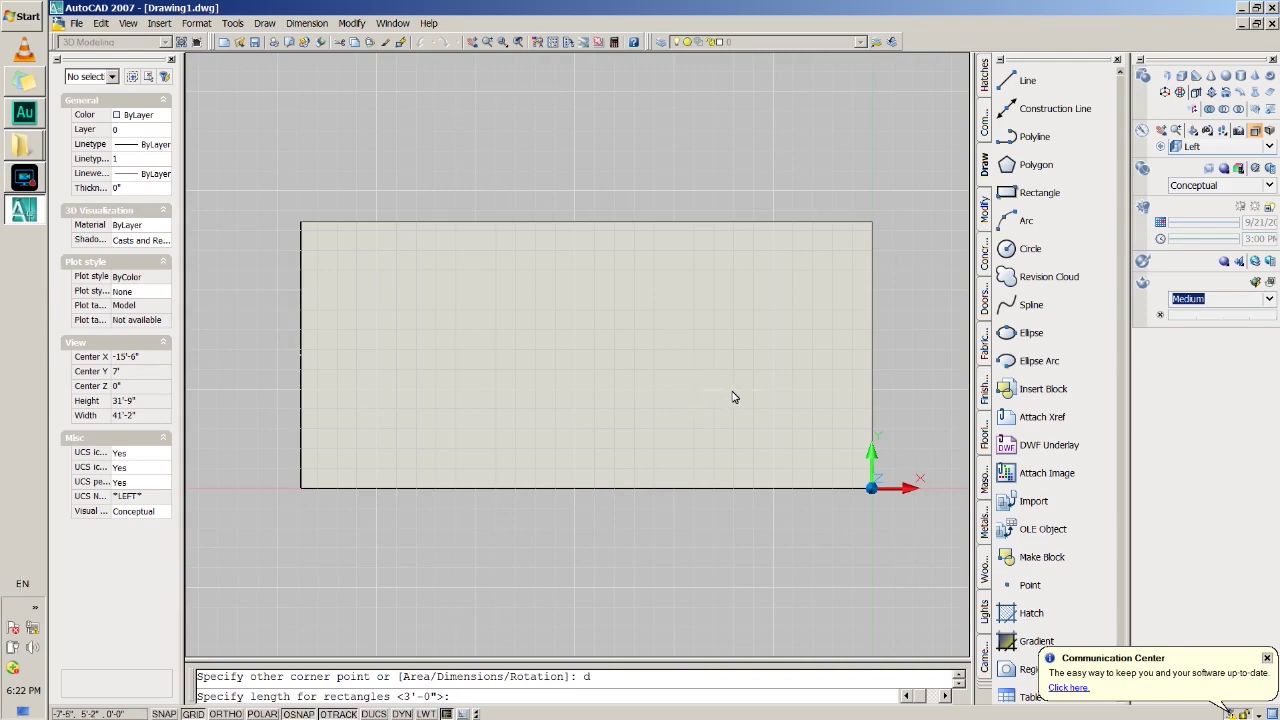
key(Return)
text(8')
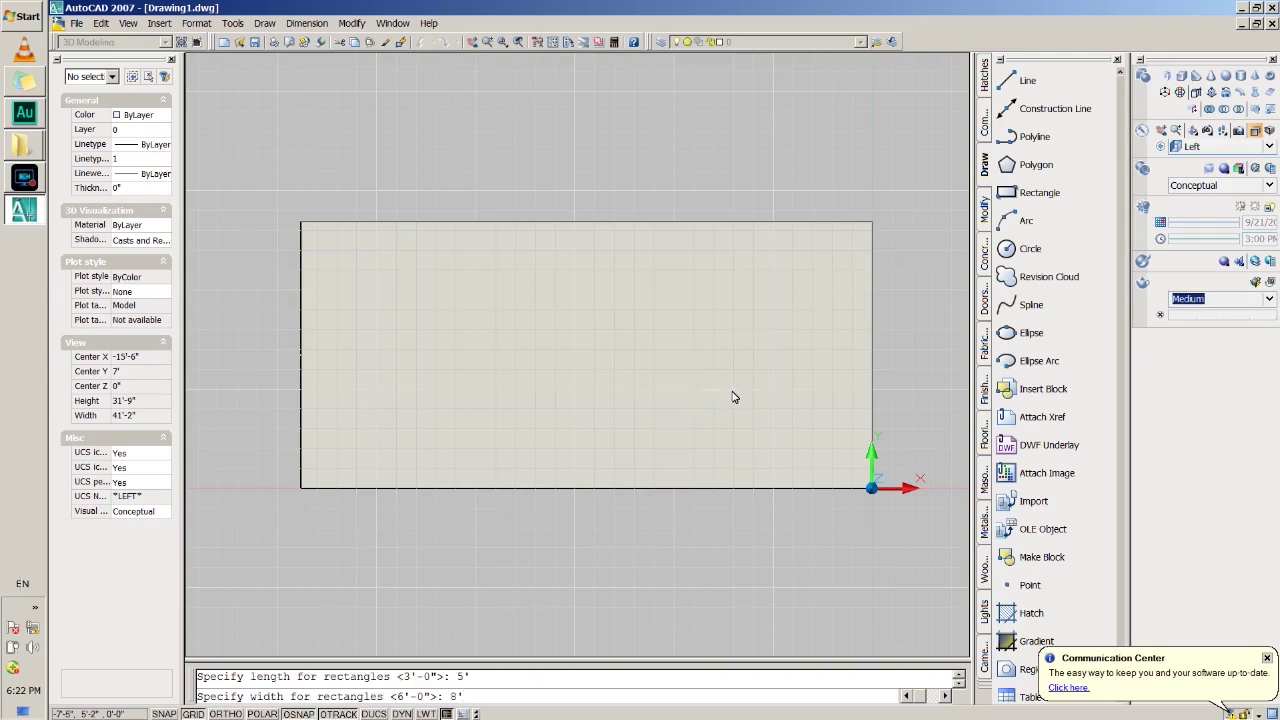
key(Return)
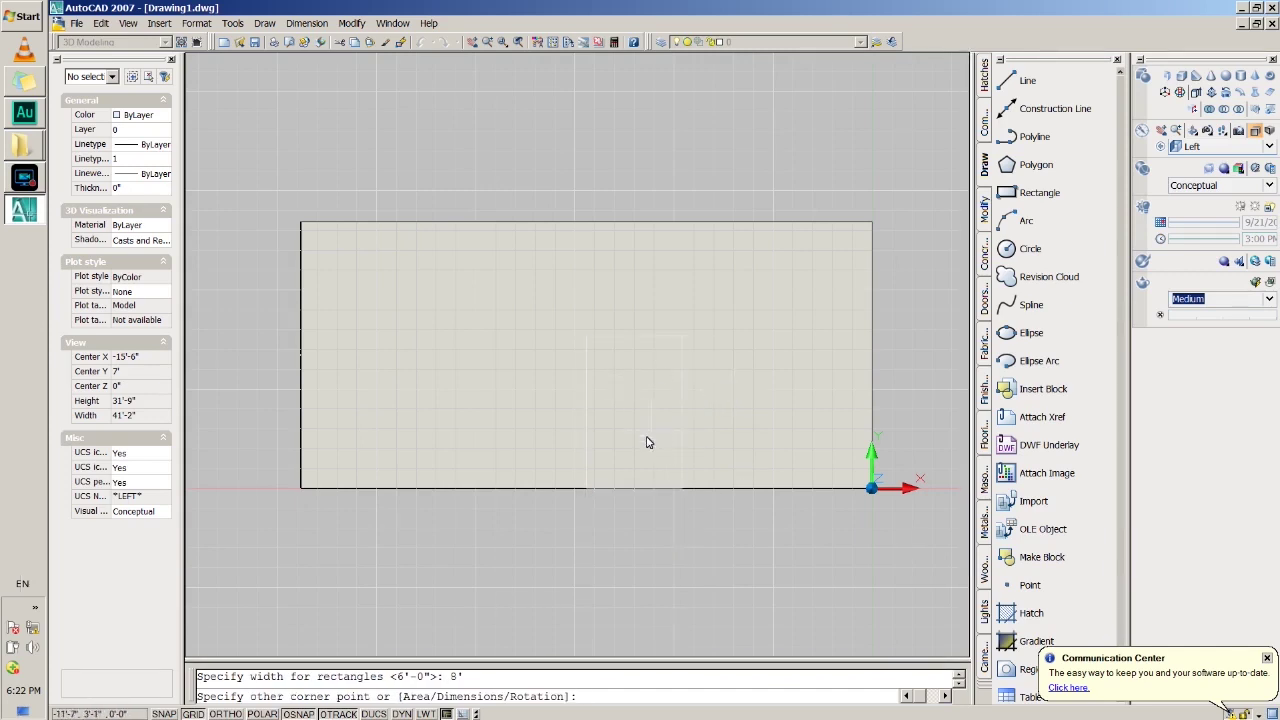
click(1206, 186)
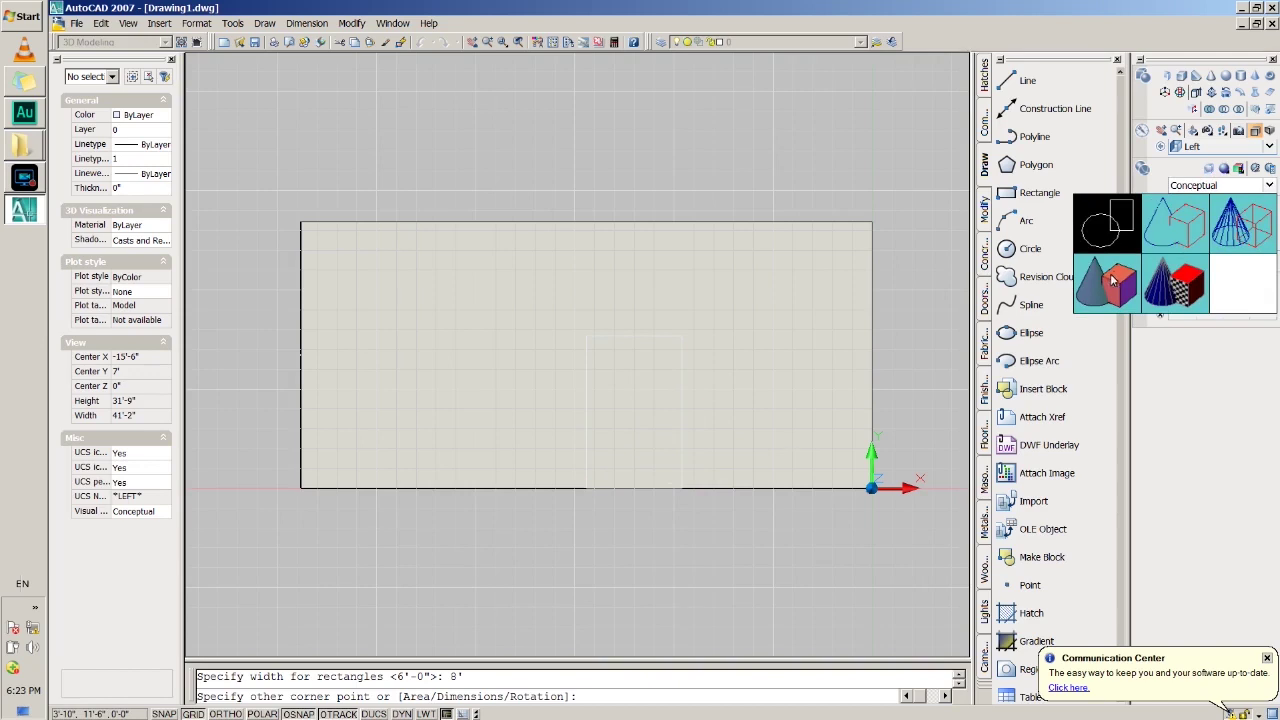
Cancel the unfinished rectangle and return to the SW Isometric view
click(1190, 146)
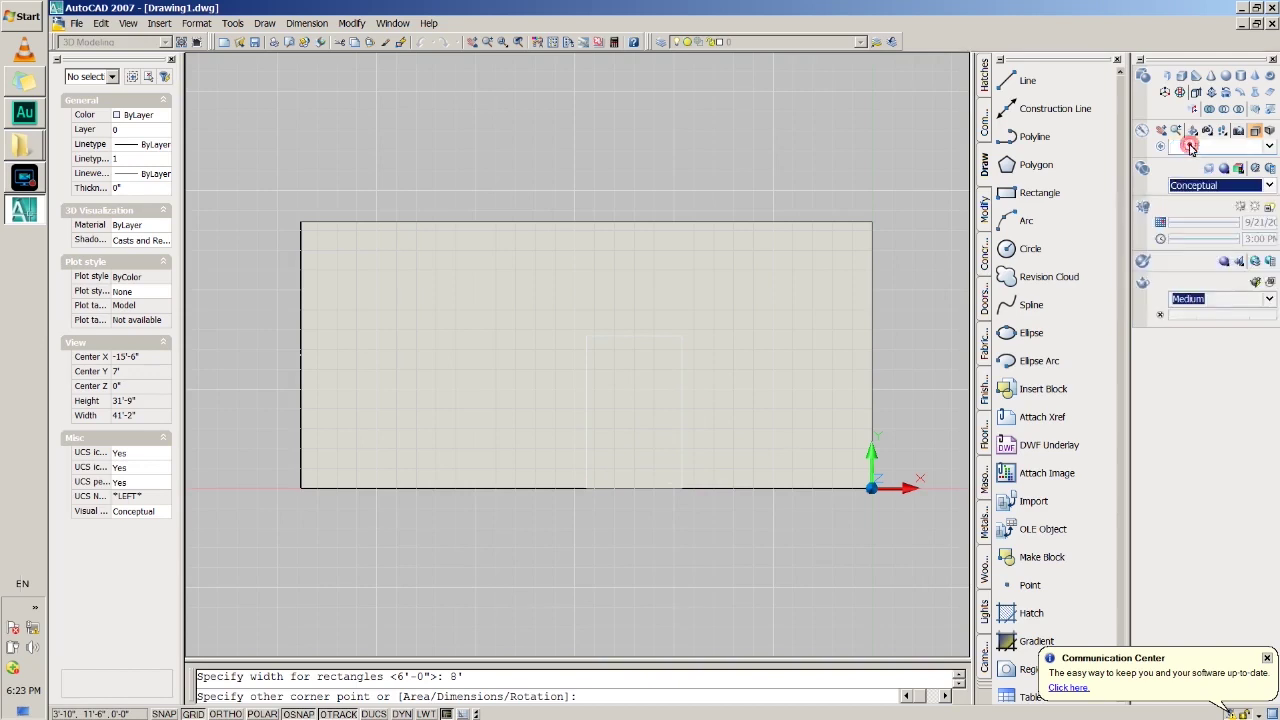
click(1215, 250)
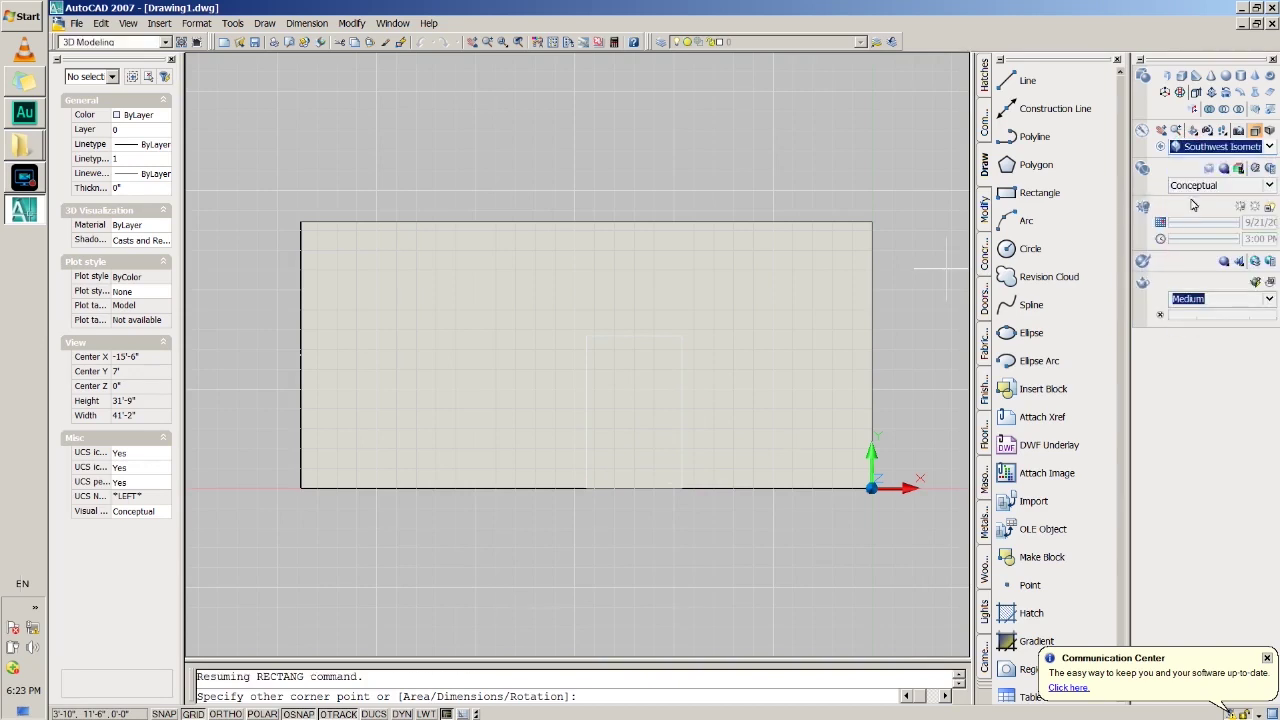
key(Escape)
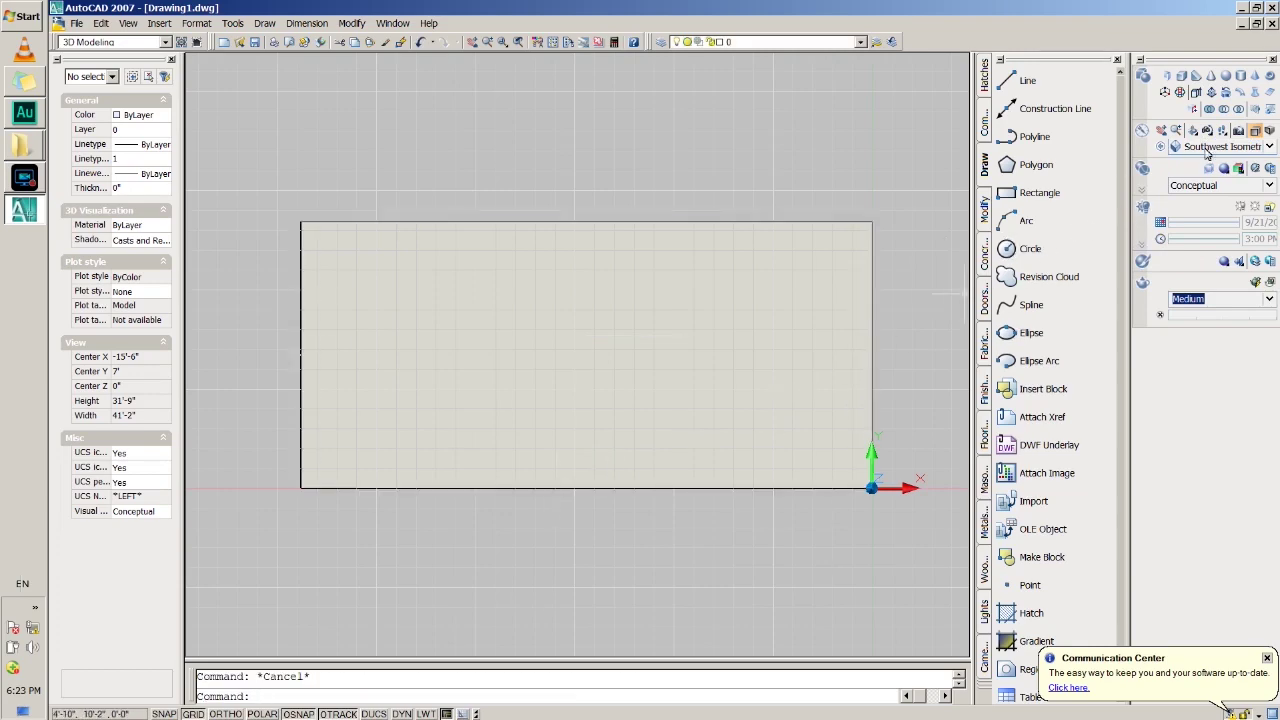
click(1207, 148)
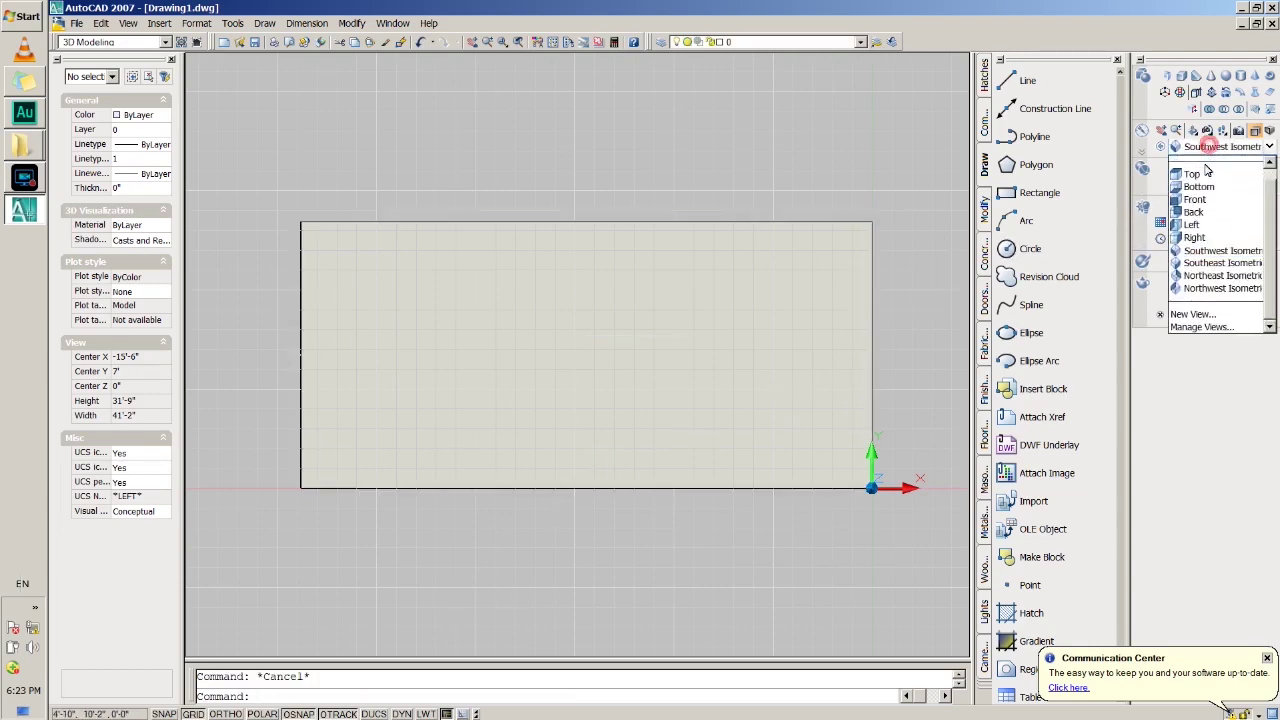
click(1190, 251)
scroll(318, 525, up, 3)
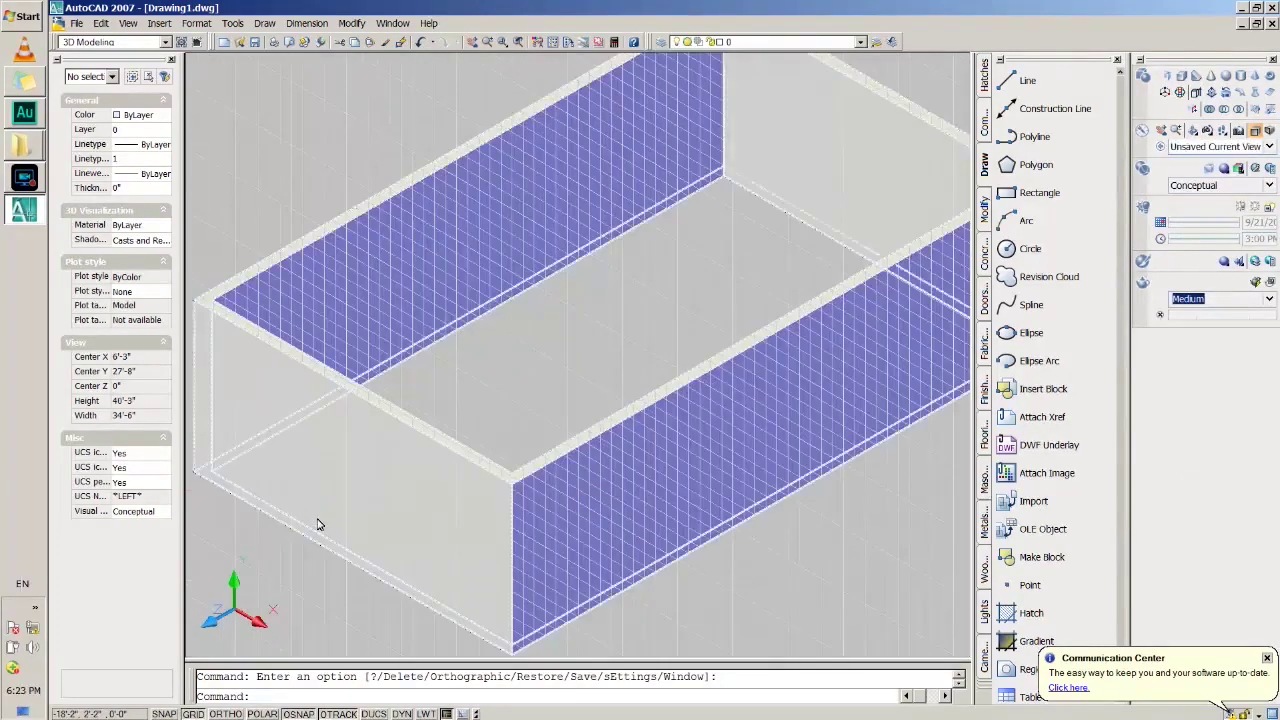
scroll(309, 600, down, 3)
scroll(300, 606, up, 3)
scroll(418, 545, down, 3)
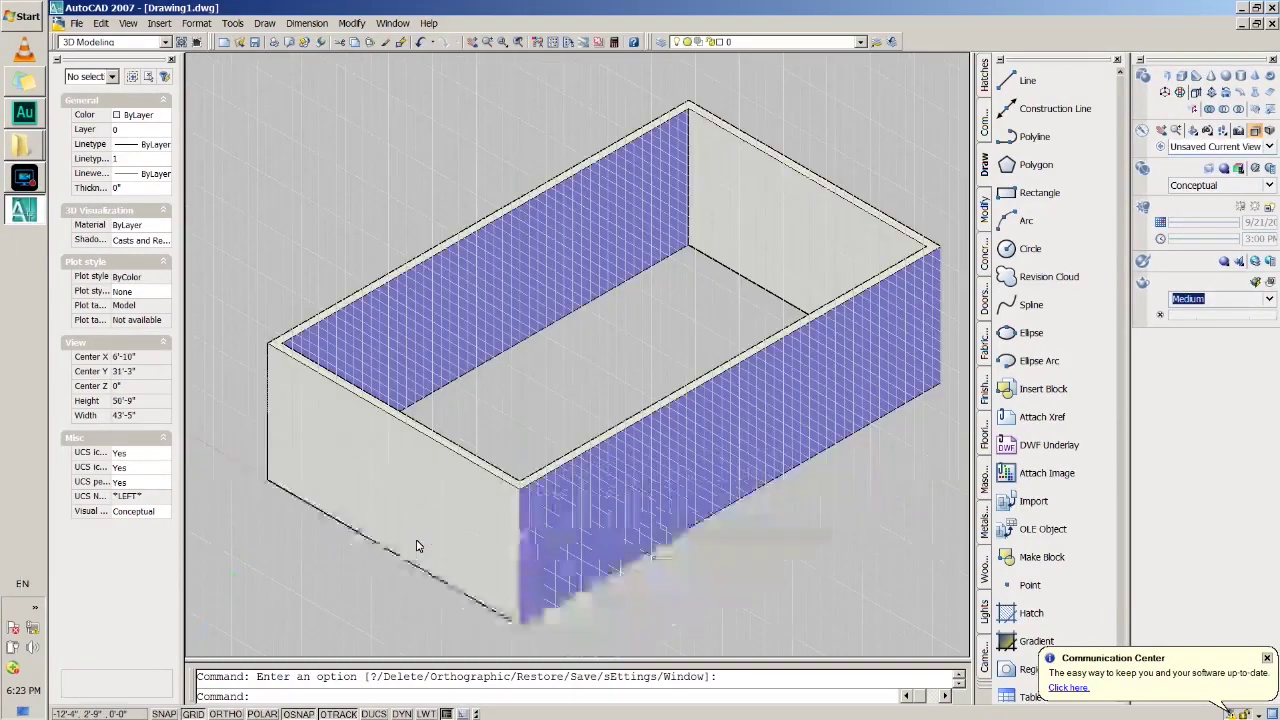
Switch through the Right view to the Left view and start a new rectangle
click(1240, 148)
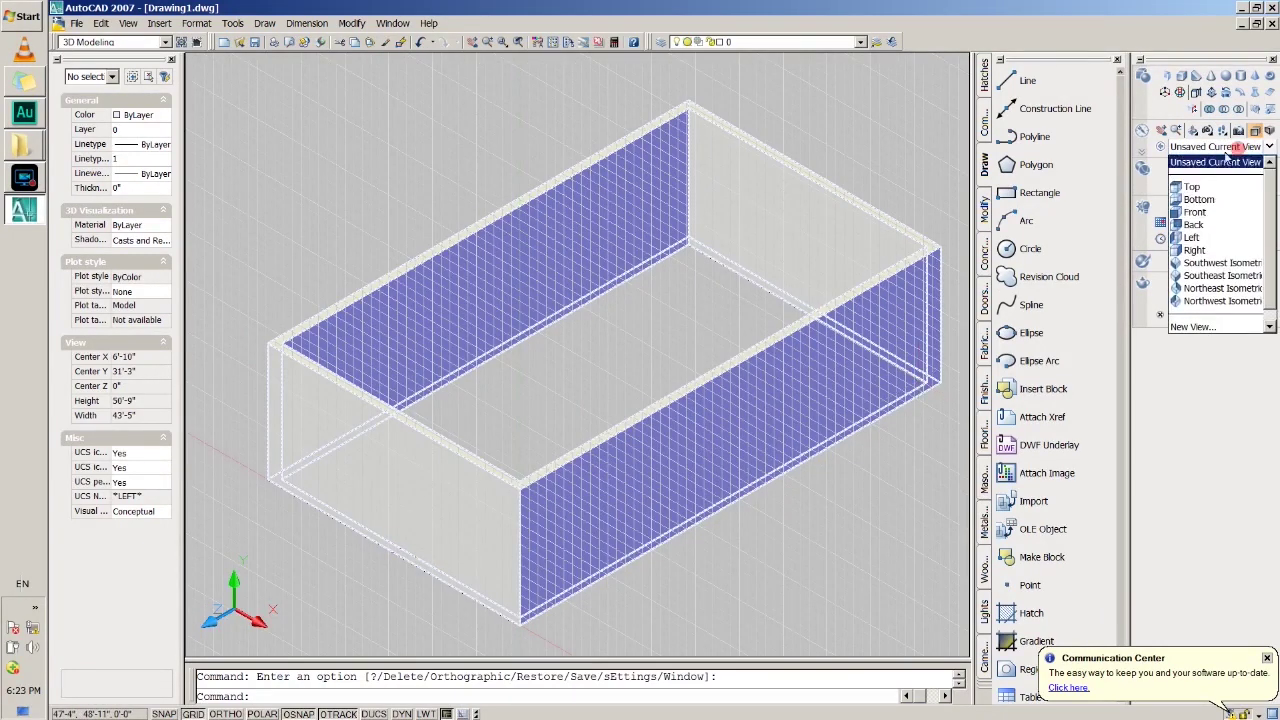
click(1194, 250)
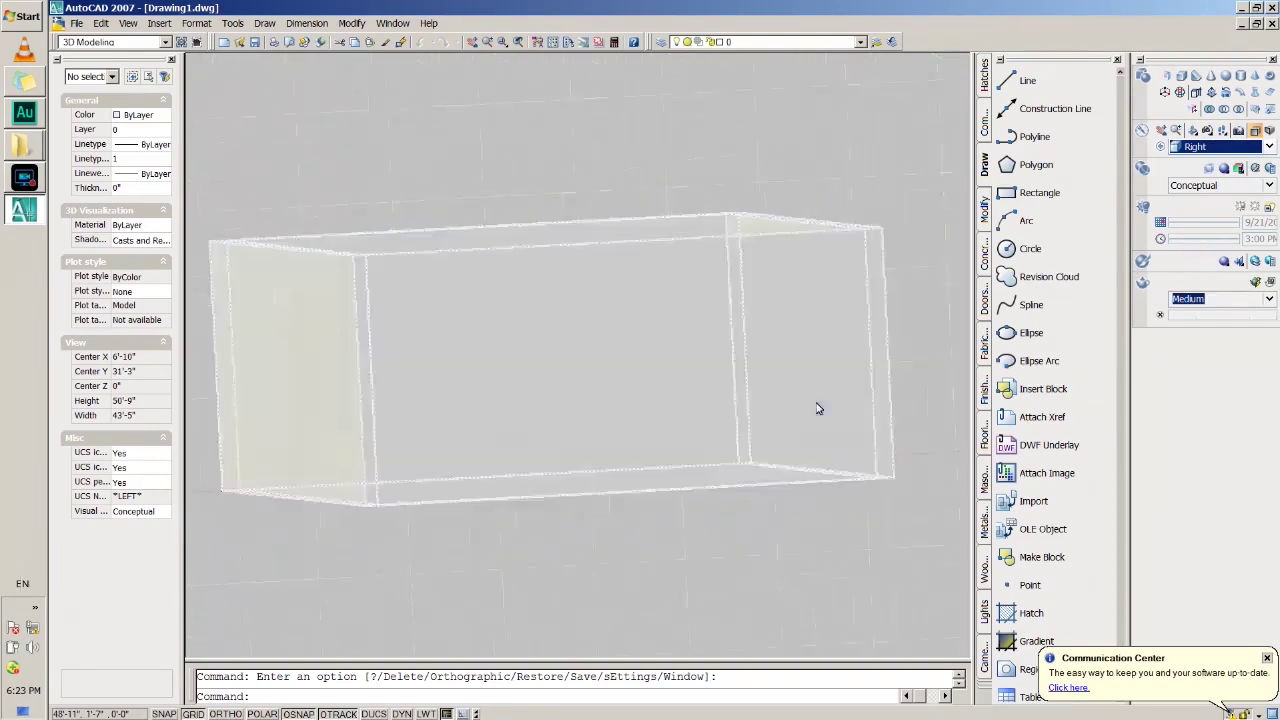
click(1230, 147)
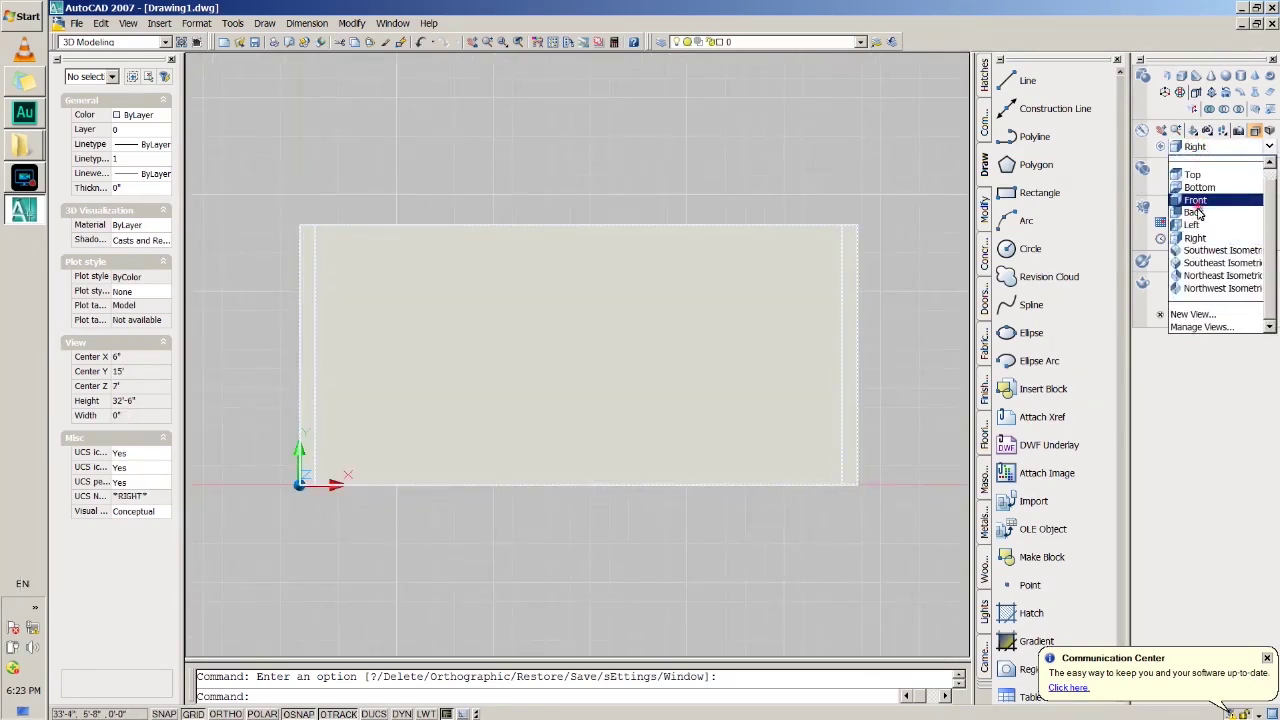
click(1192, 225)
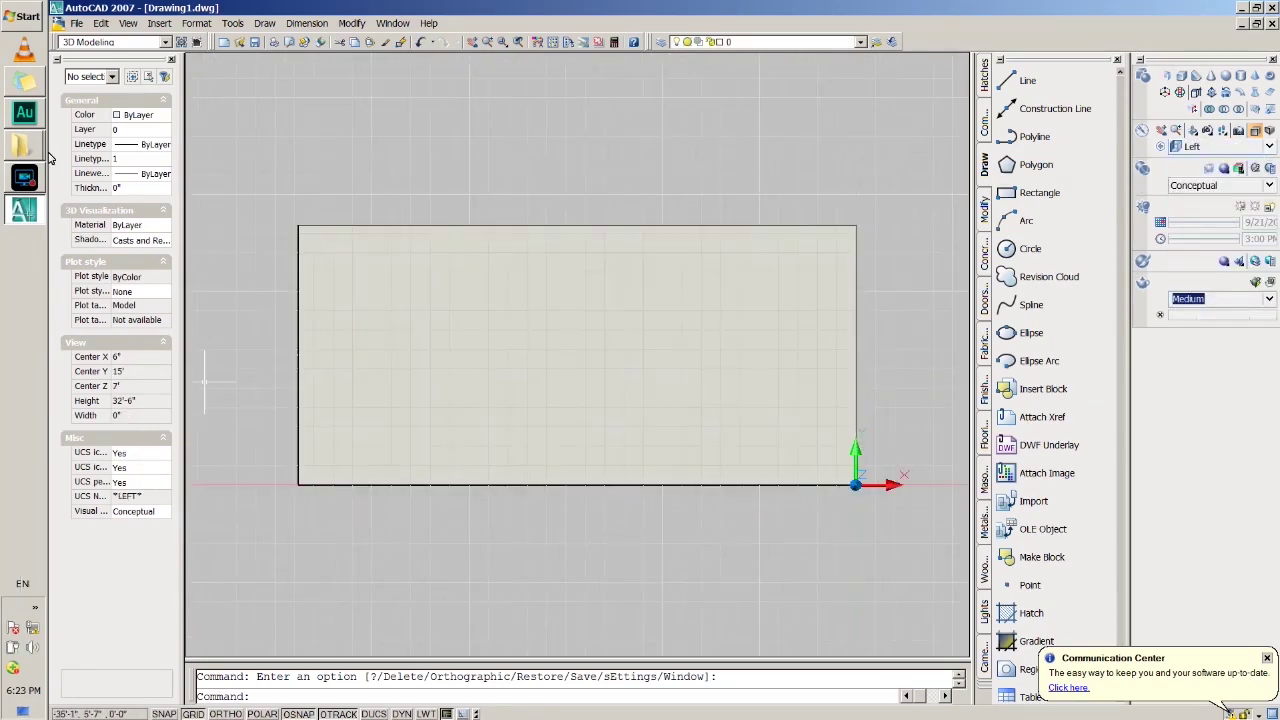
click(1035, 195)
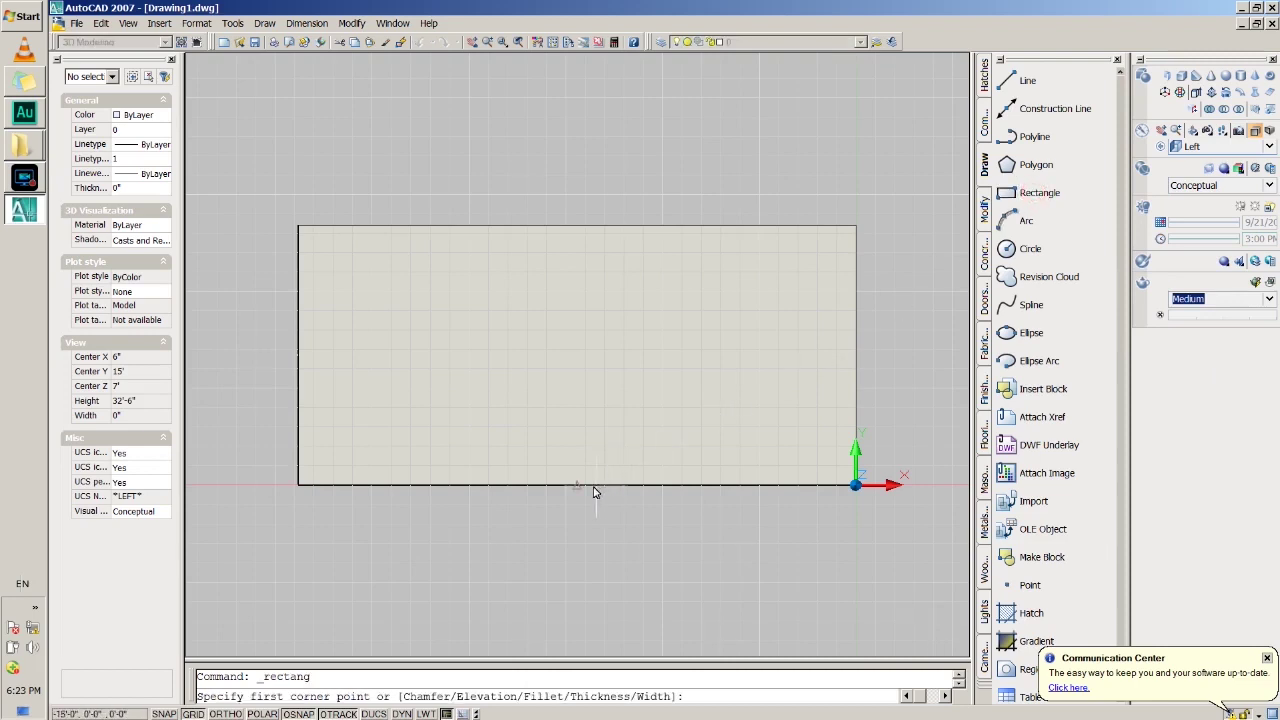
Attempt the 5' by 8' rectangle from the wall's bottom edge twice, cancelling both tries
click(577, 486)
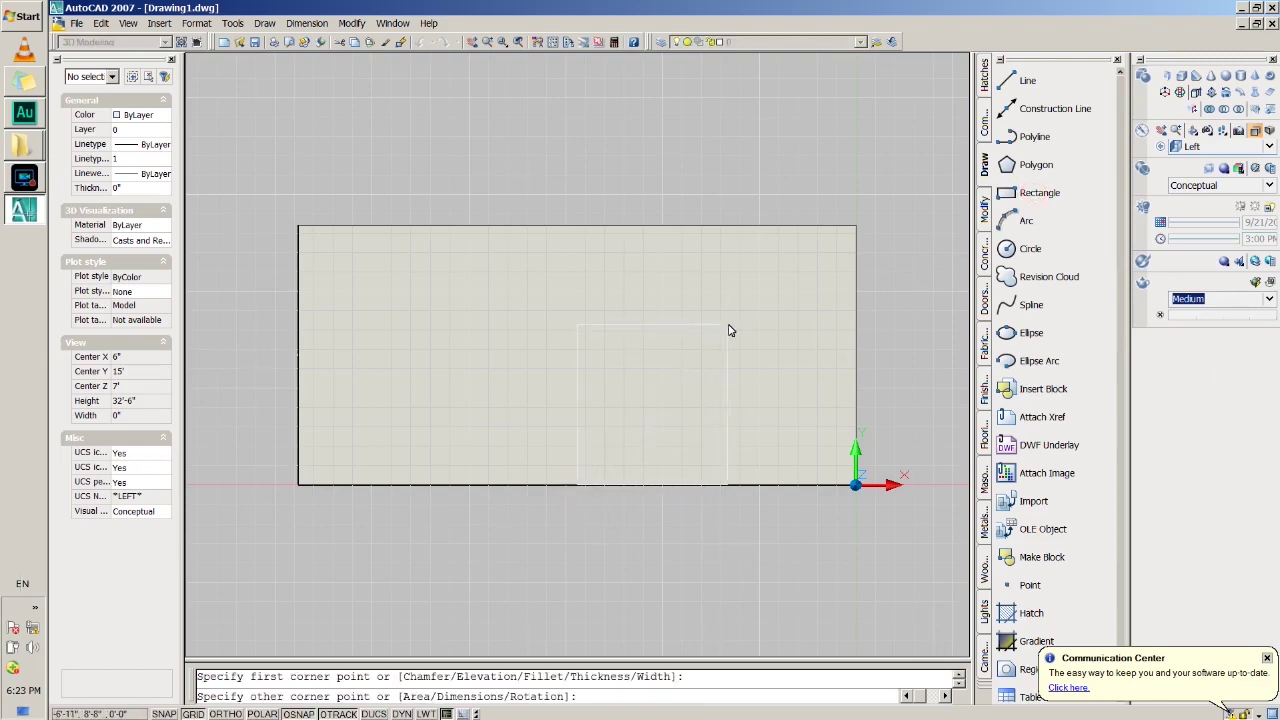
text(d)
key(Return)
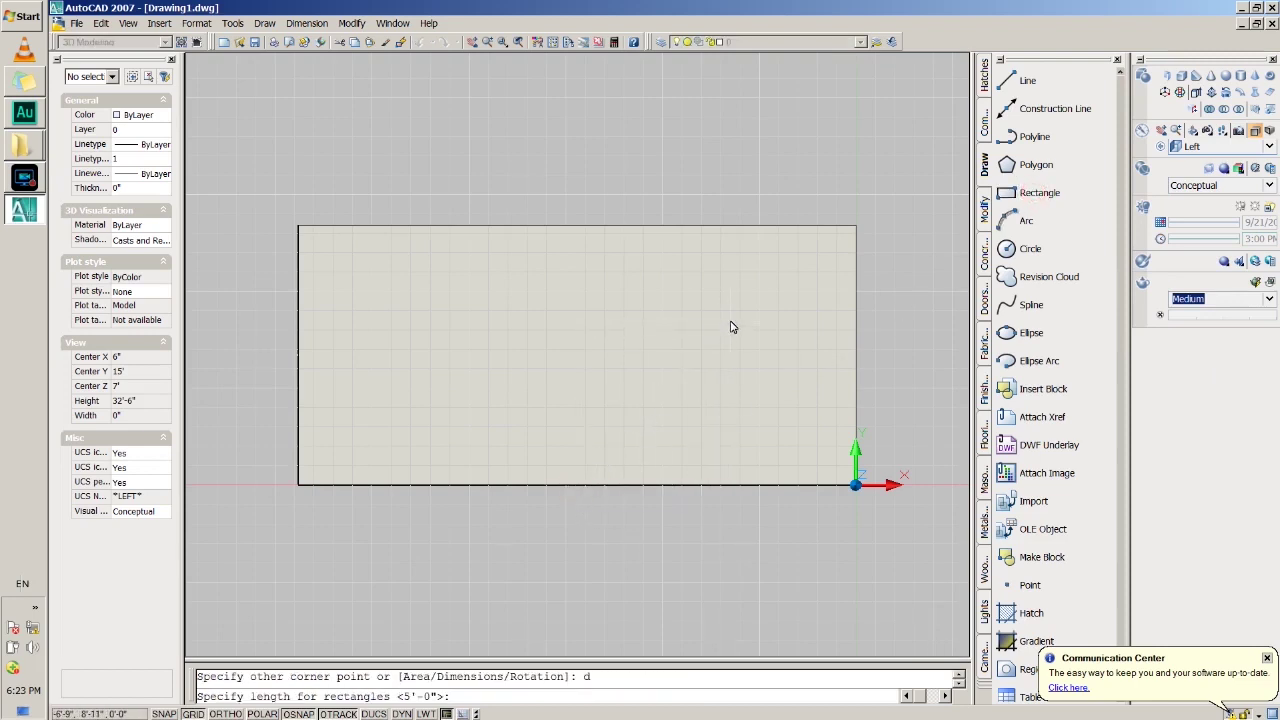
text(5')
key(Return)
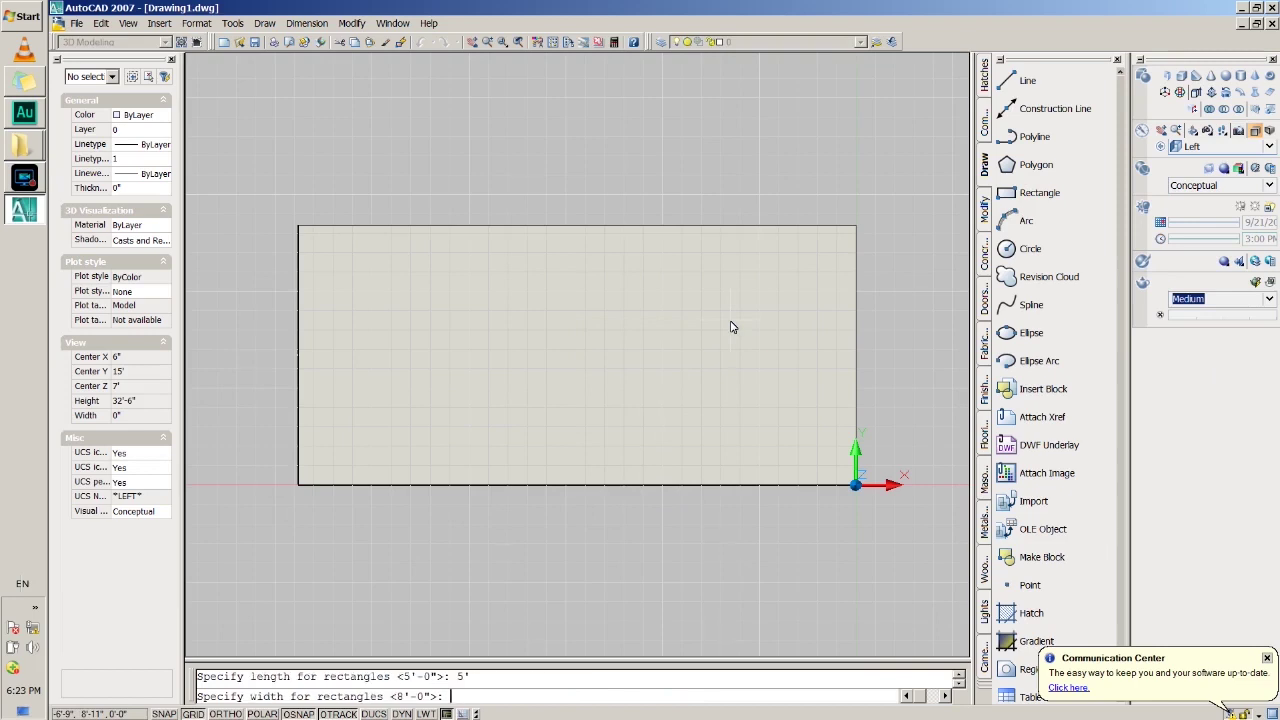
text(8')
key(Return)
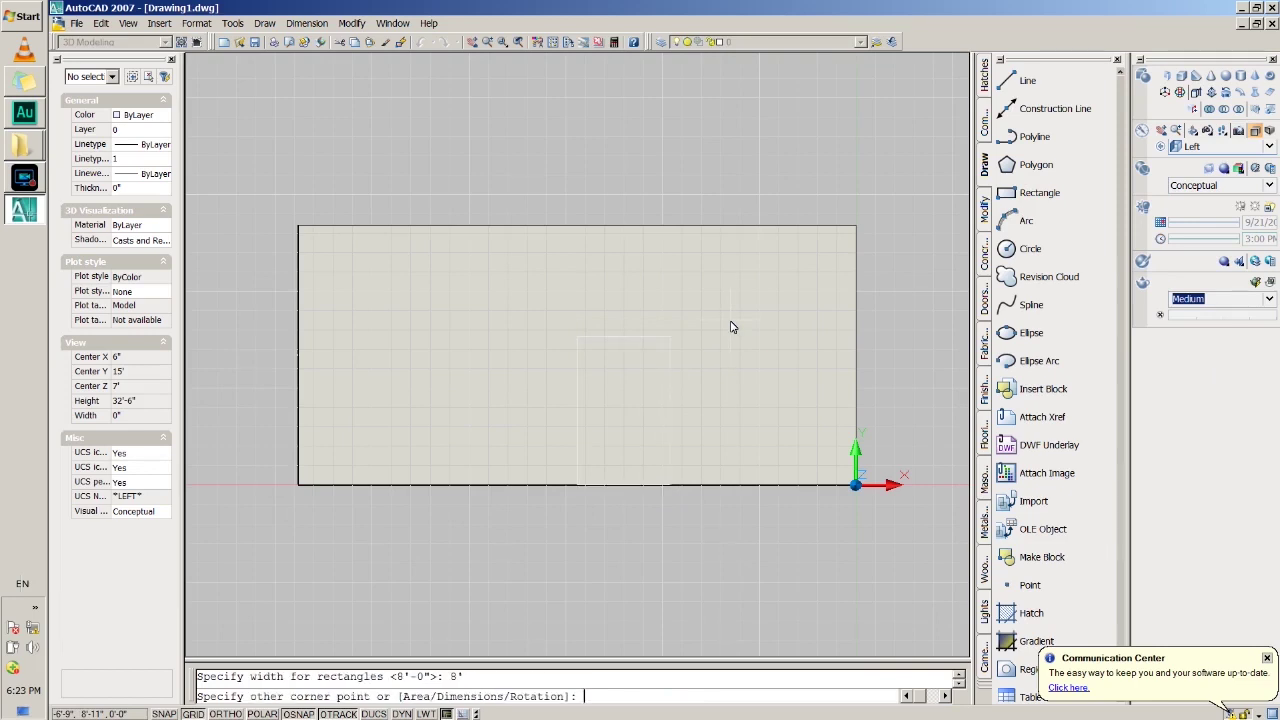
key(Return)
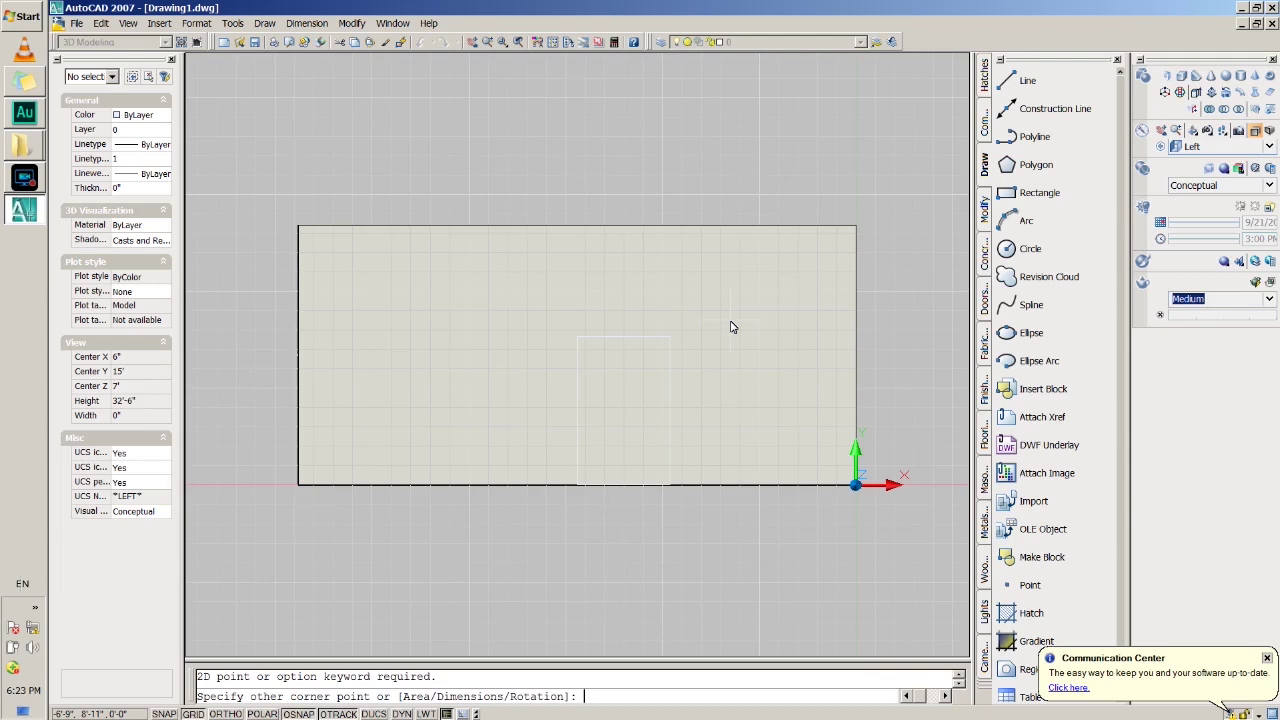
key(Escape)
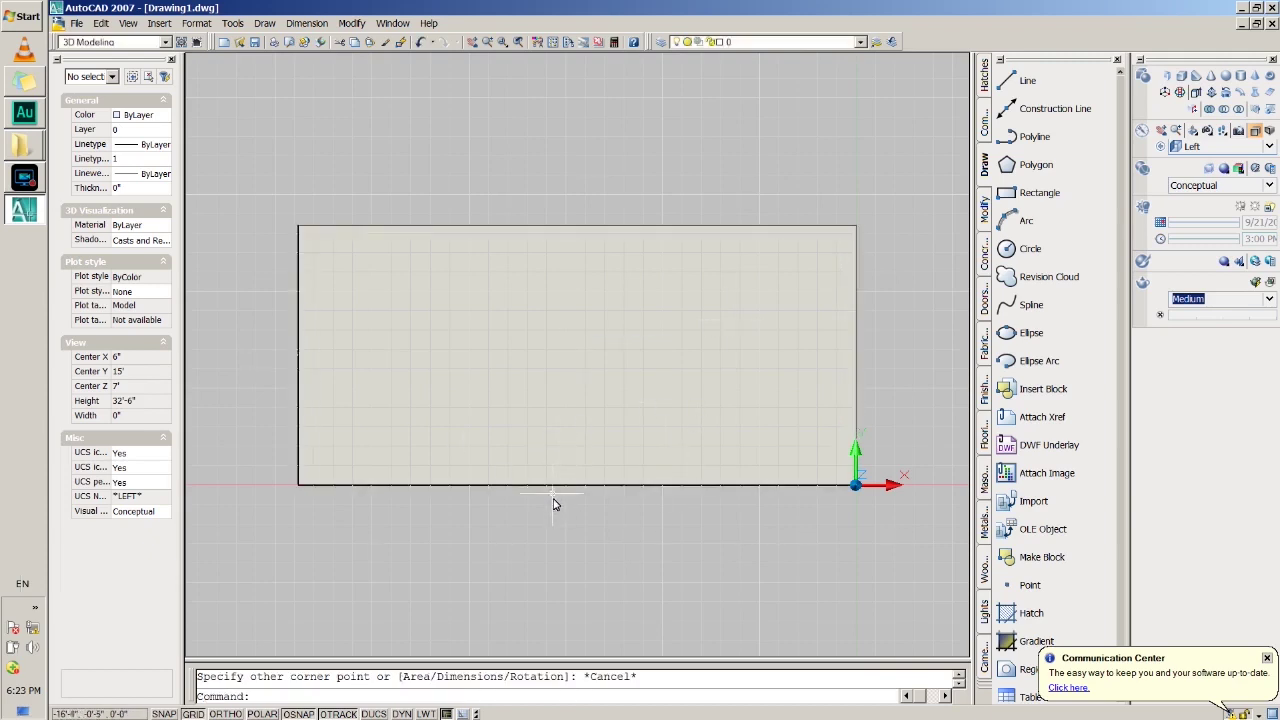
click(1021, 200)
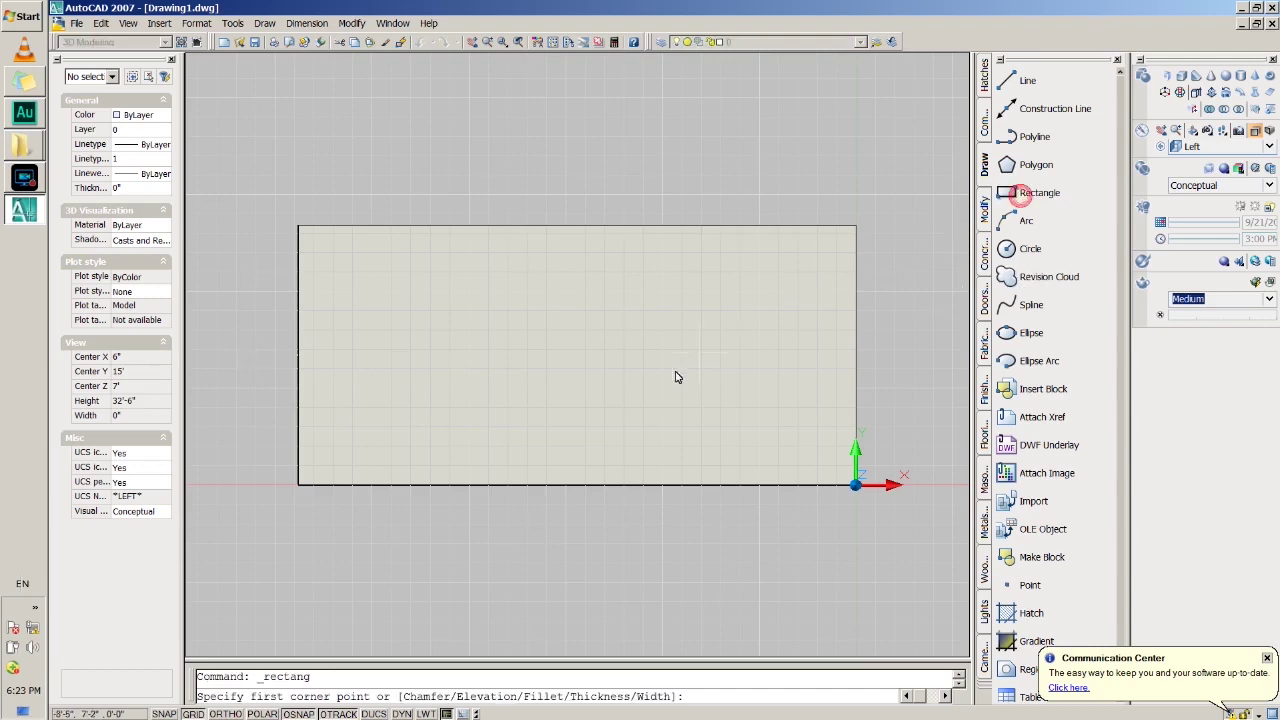
click(578, 488)
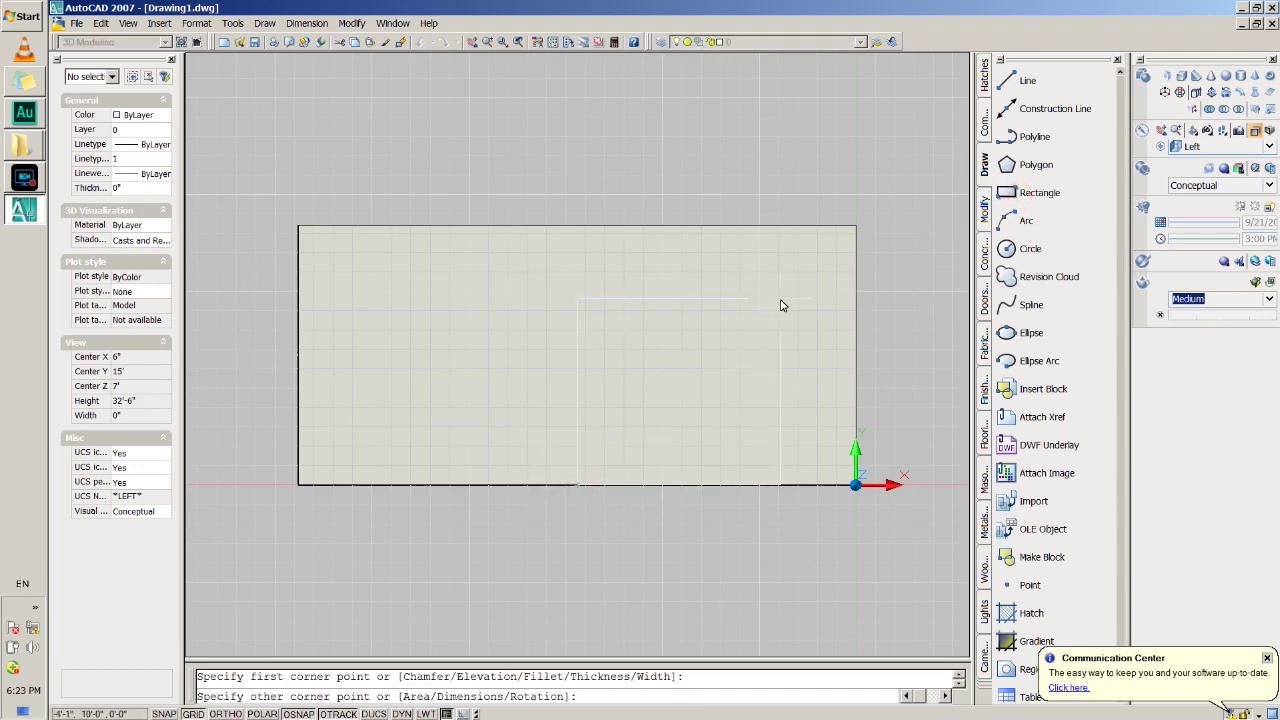
key(Escape)
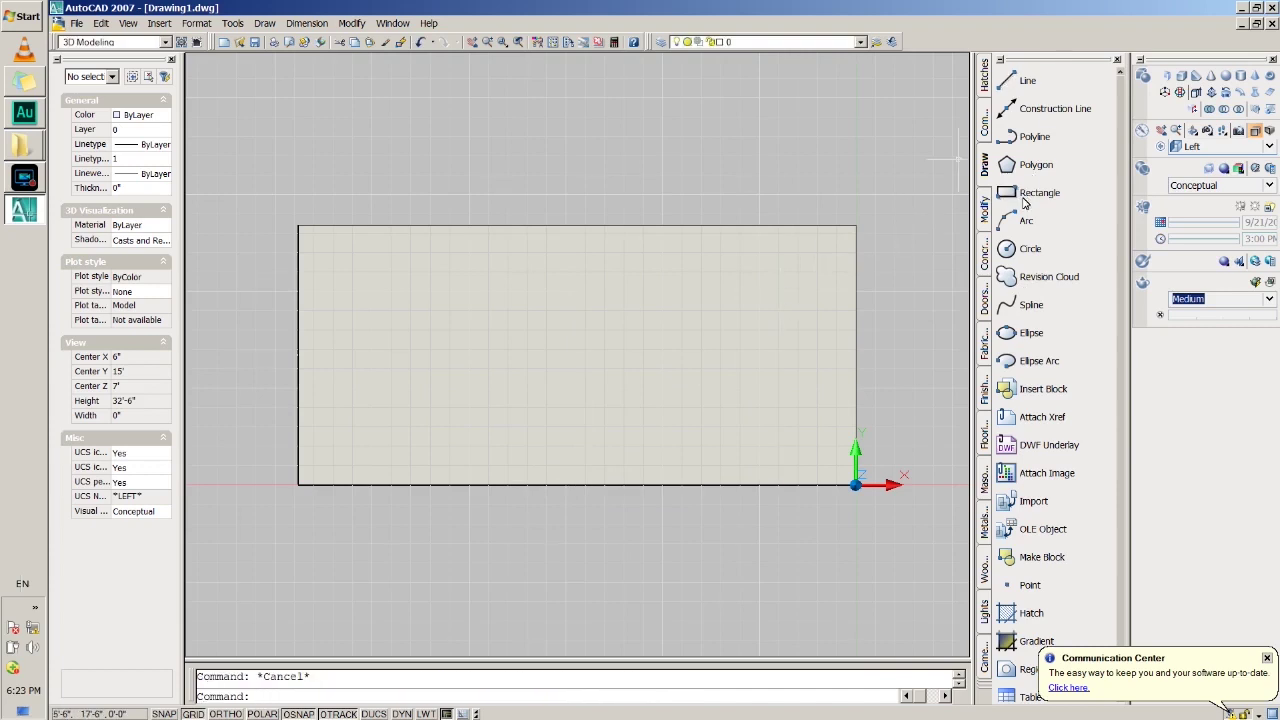
Draw the 5' by 8' door rectangle from the bottom edge and place it above the corner
click(1037, 193)
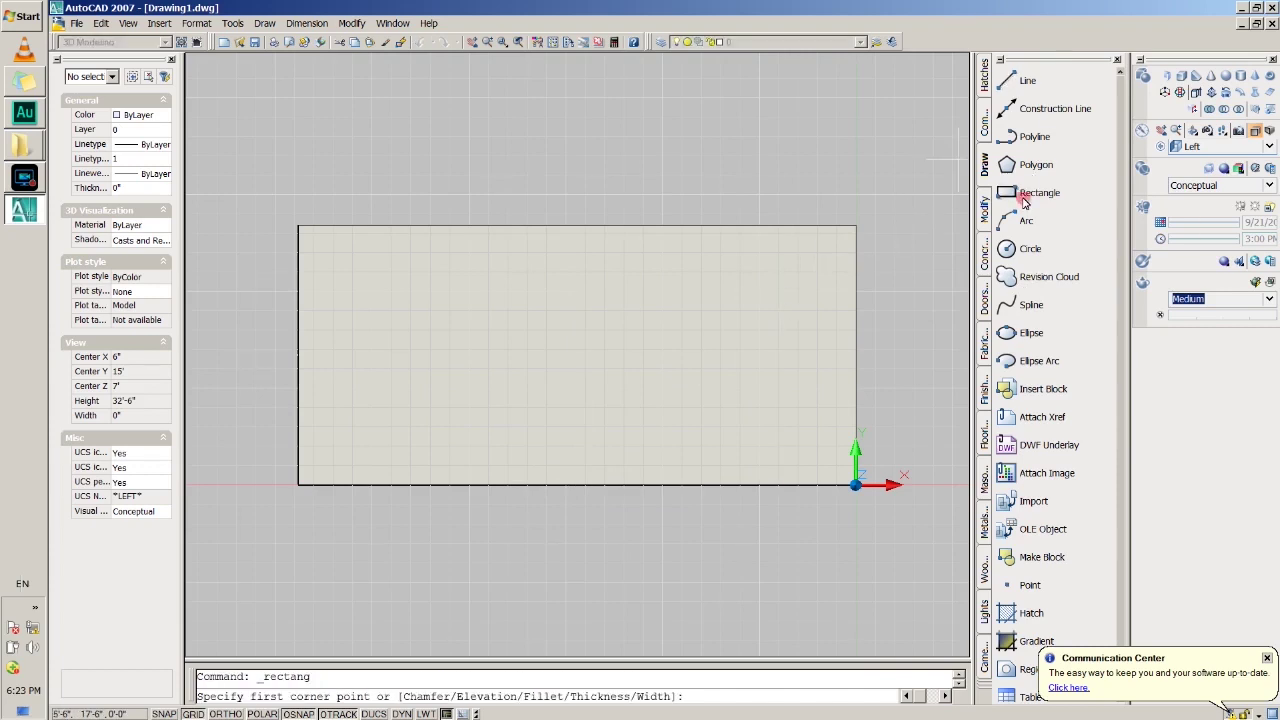
click(578, 486)
text(d)
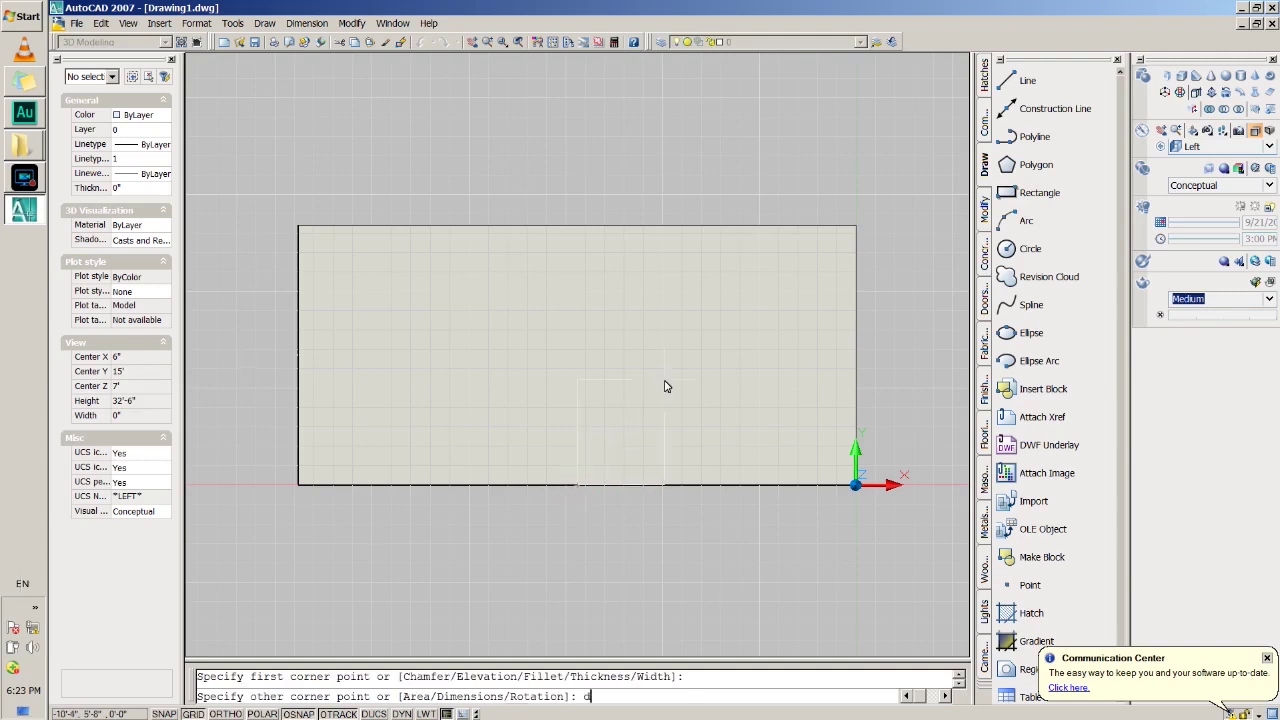
key(Return)
text(5')
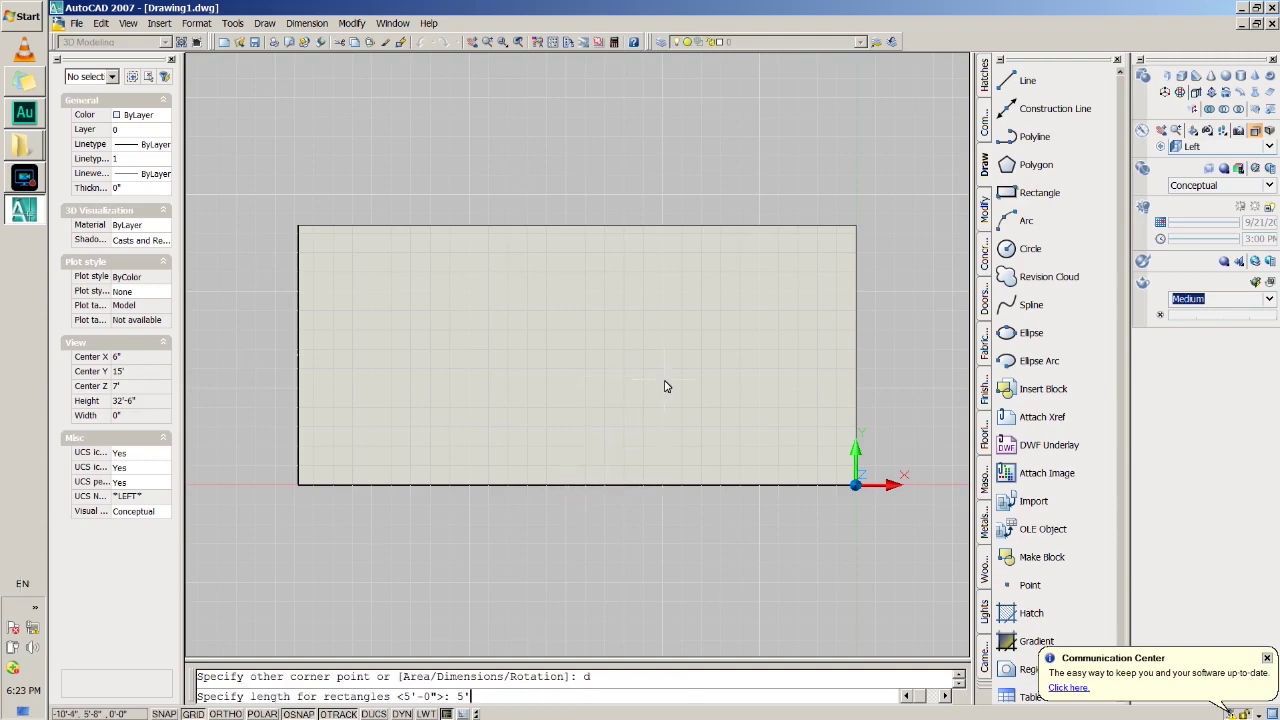
key(Return)
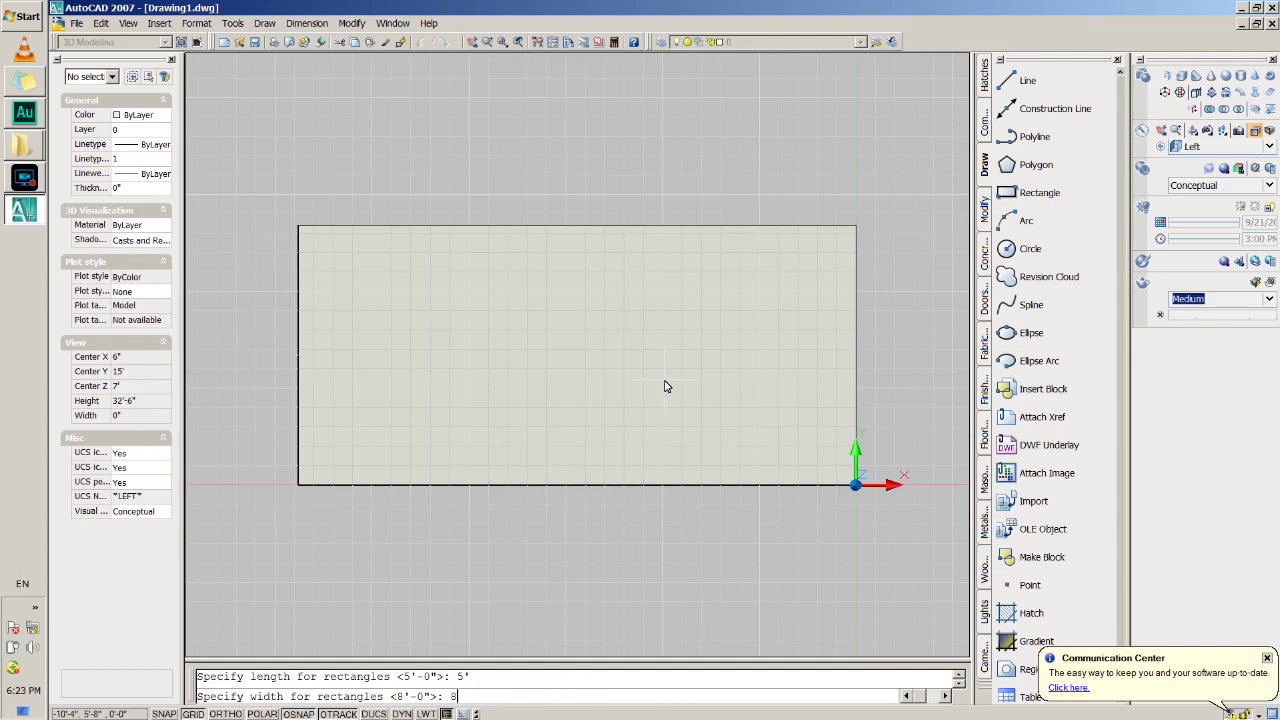
key(Return)
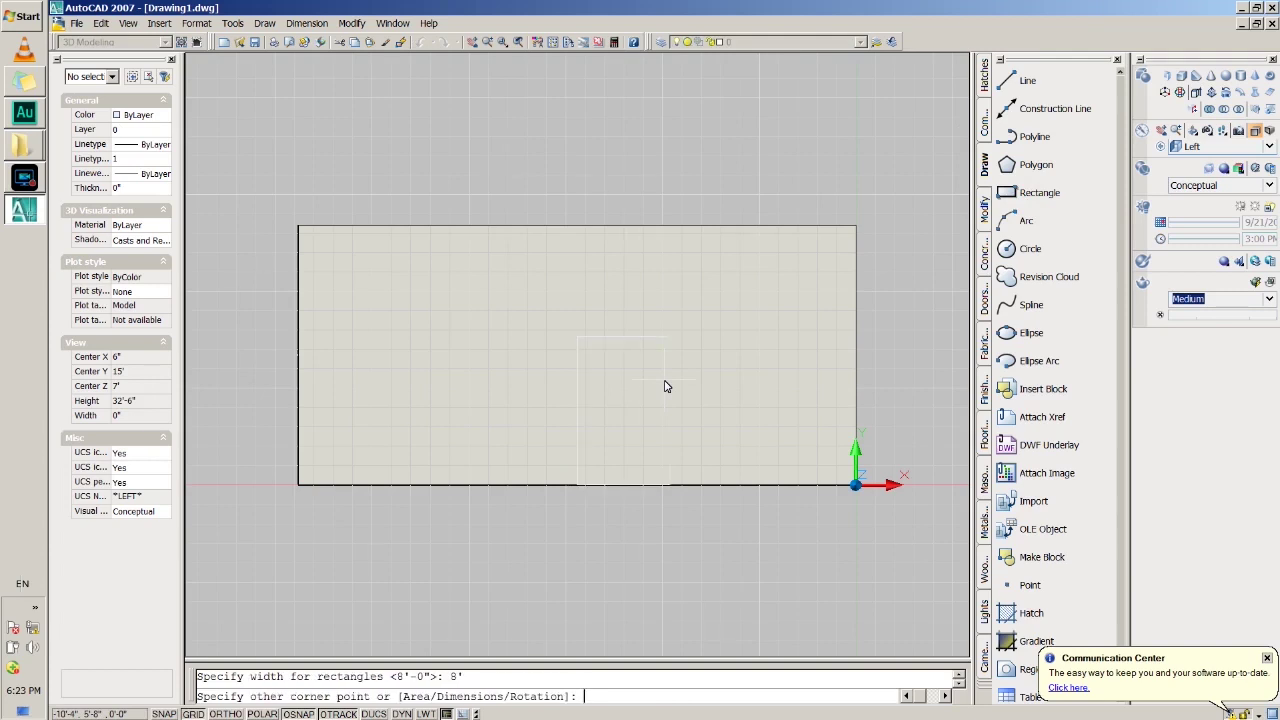
click(664, 372)
text(mov)
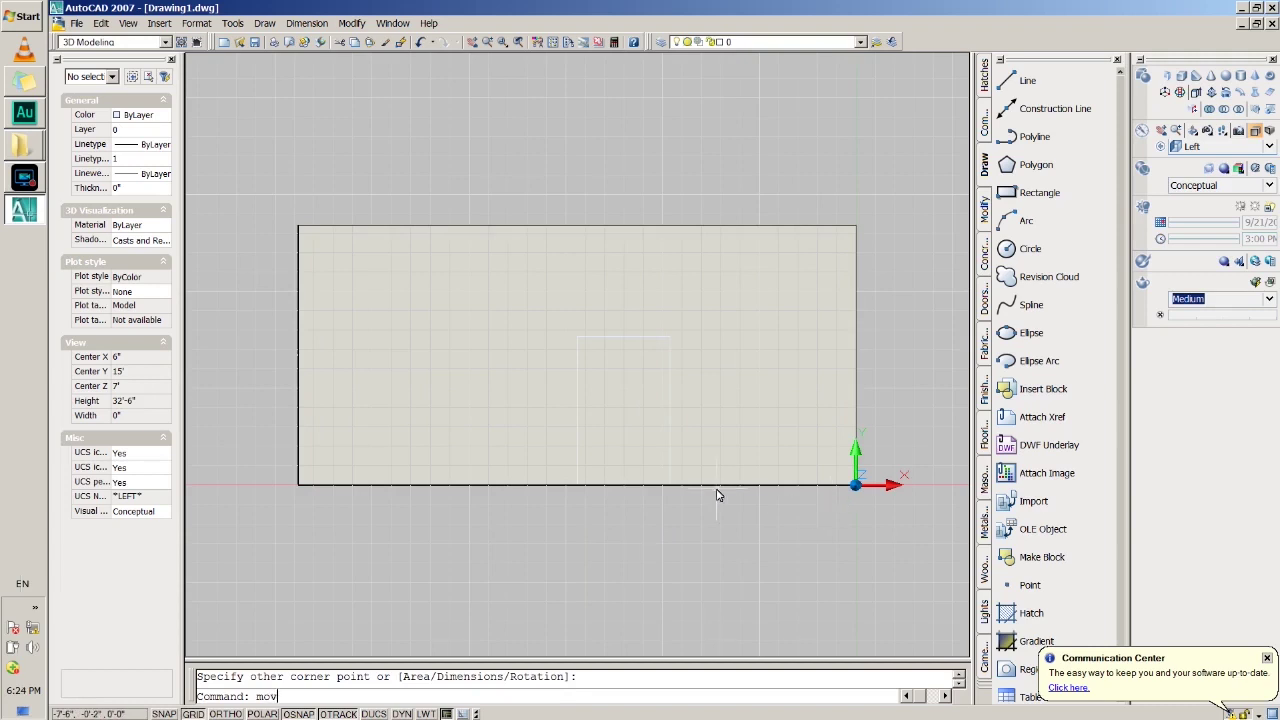
Mistakenly move the door rectangle 22'6", close Mobility Center, and undo the move
text(e)
key(Return)
click(670, 460)
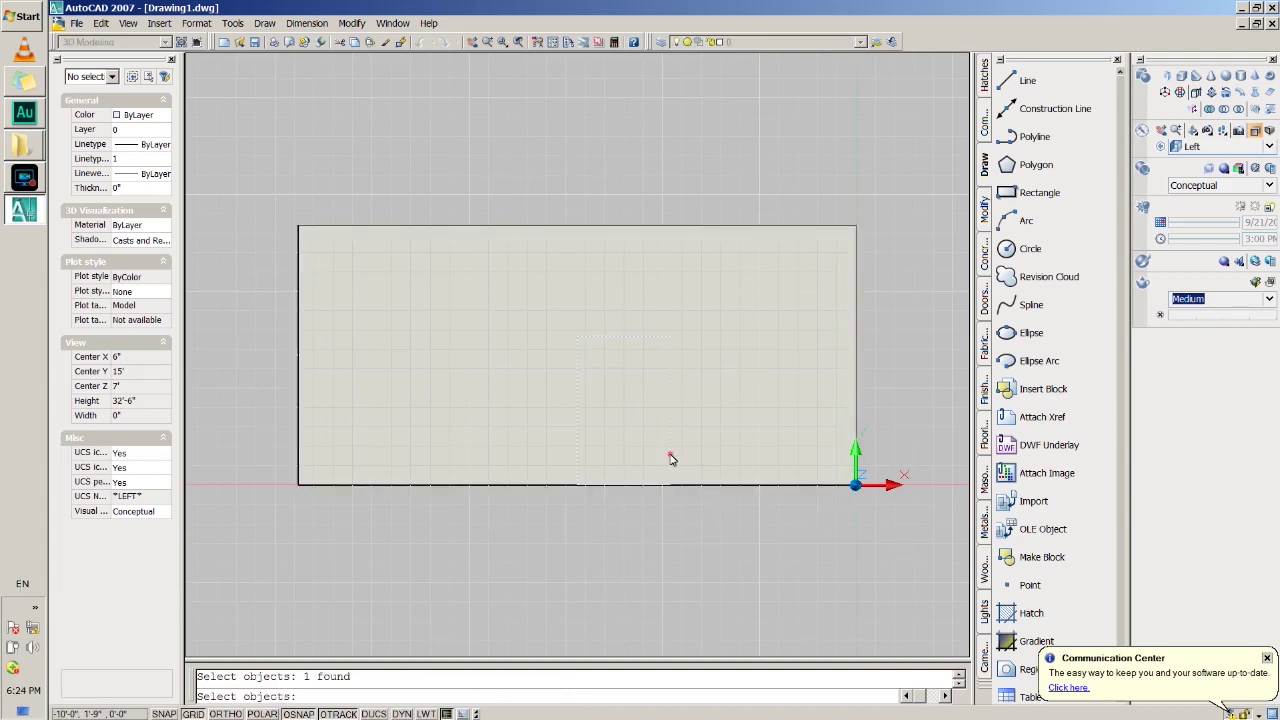
key(Return)
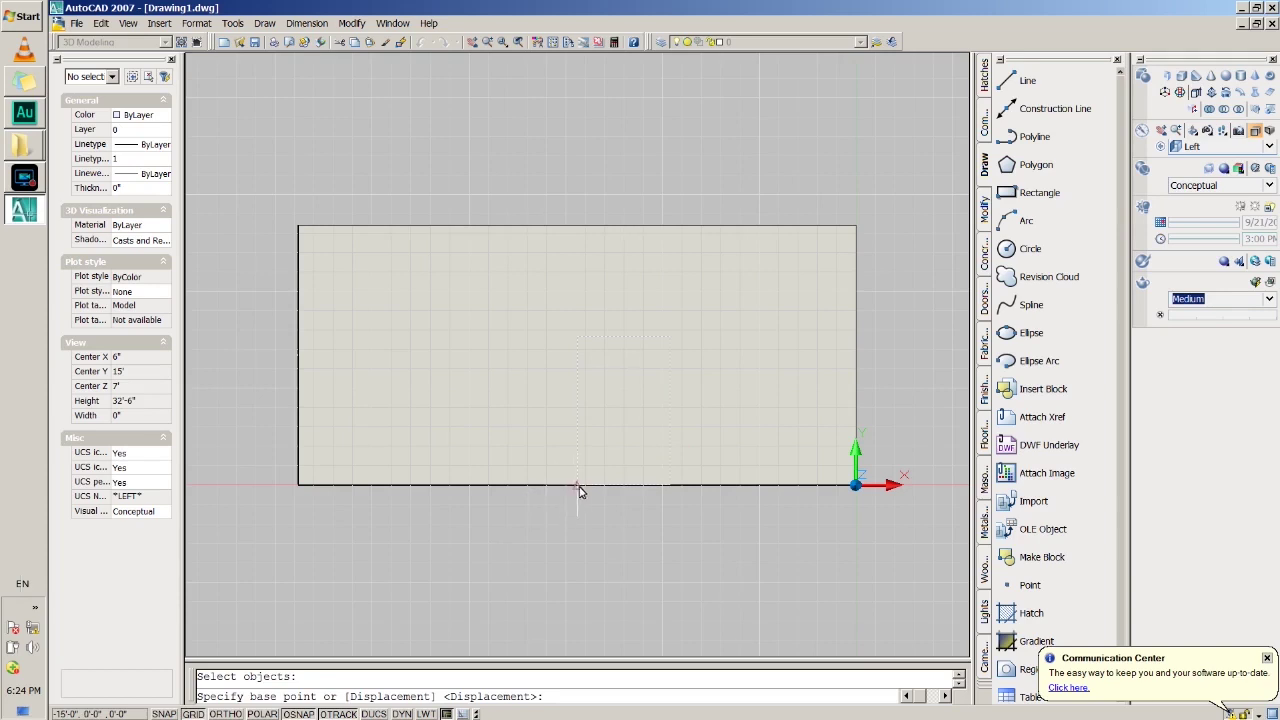
click(580, 486)
text(22'6")
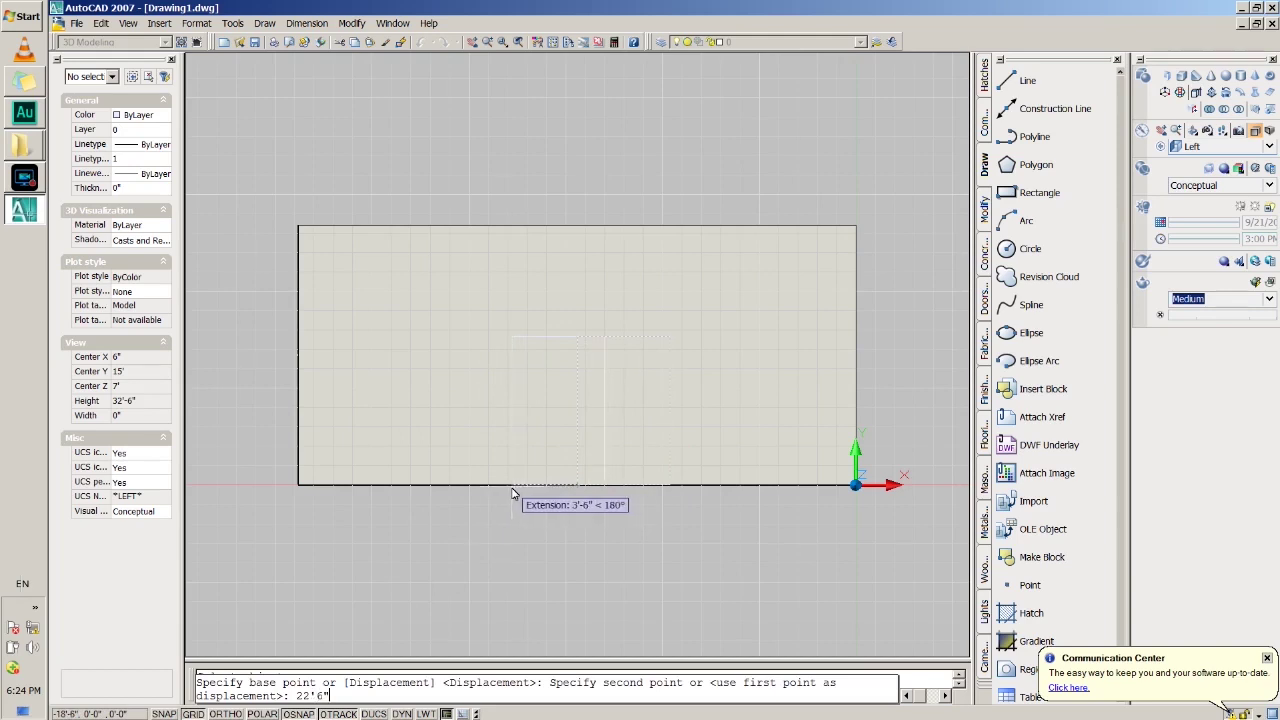
key(Return)
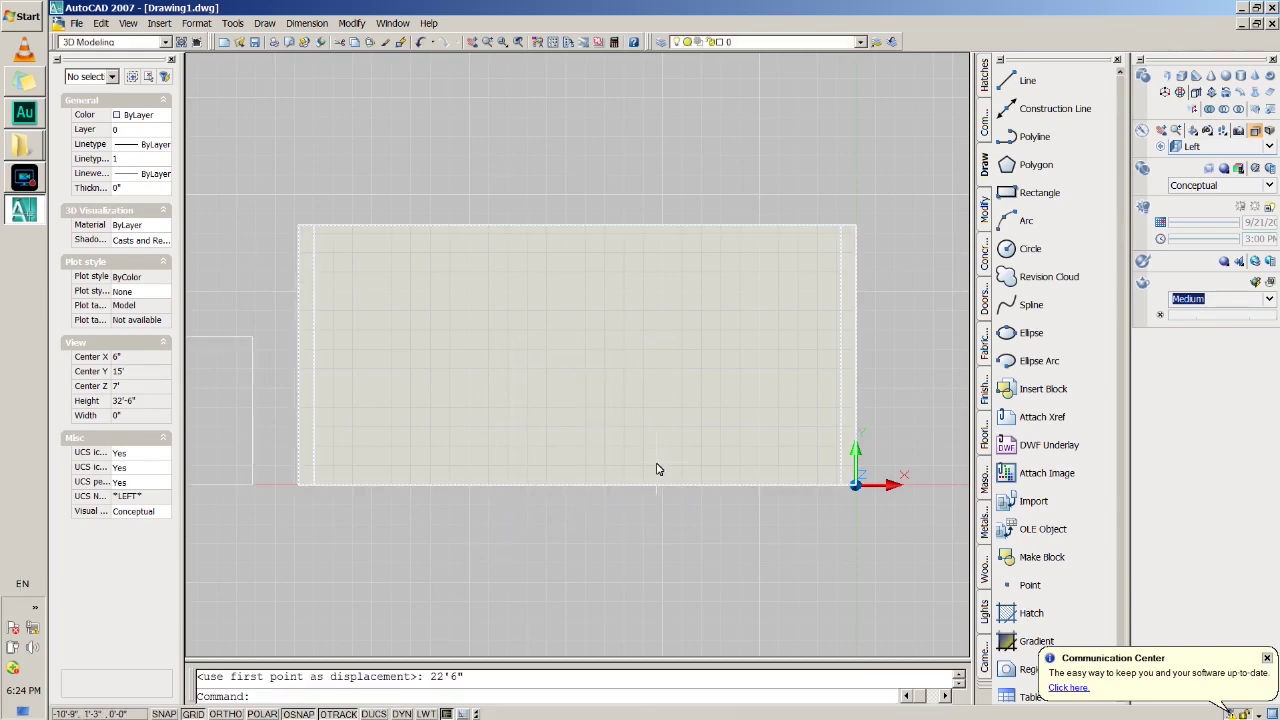
key(super+x)
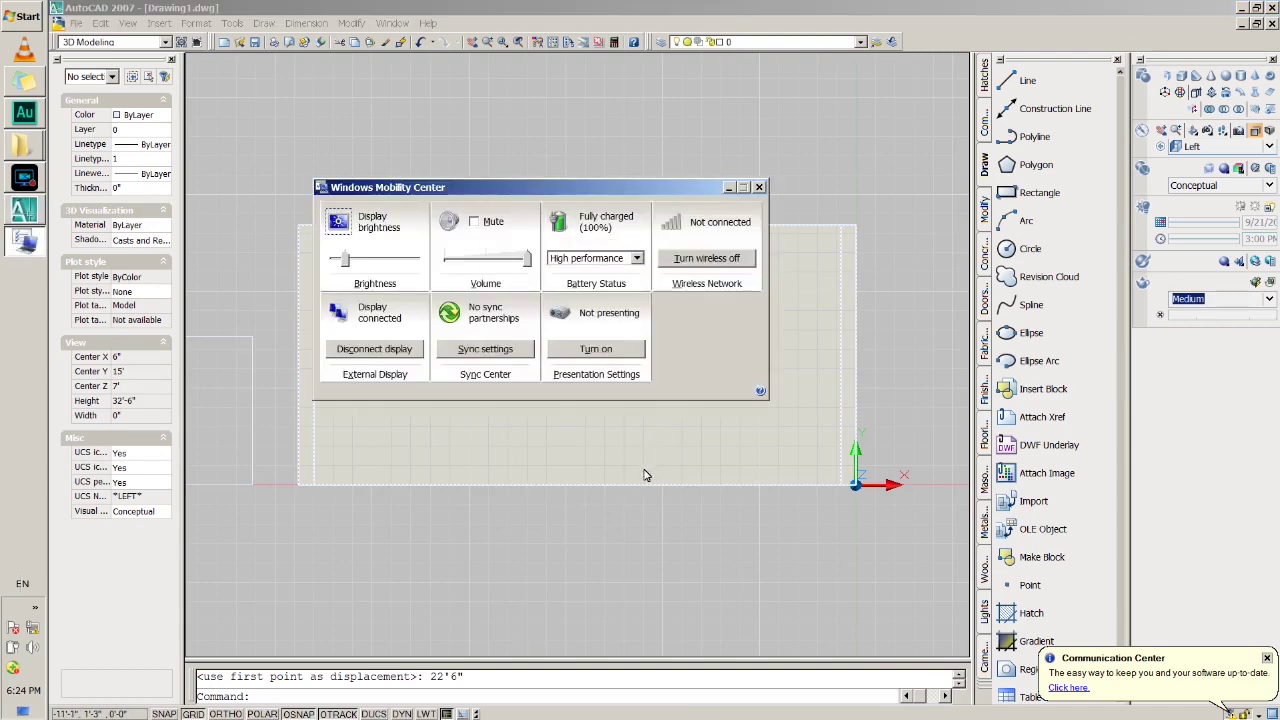
click(759, 187)
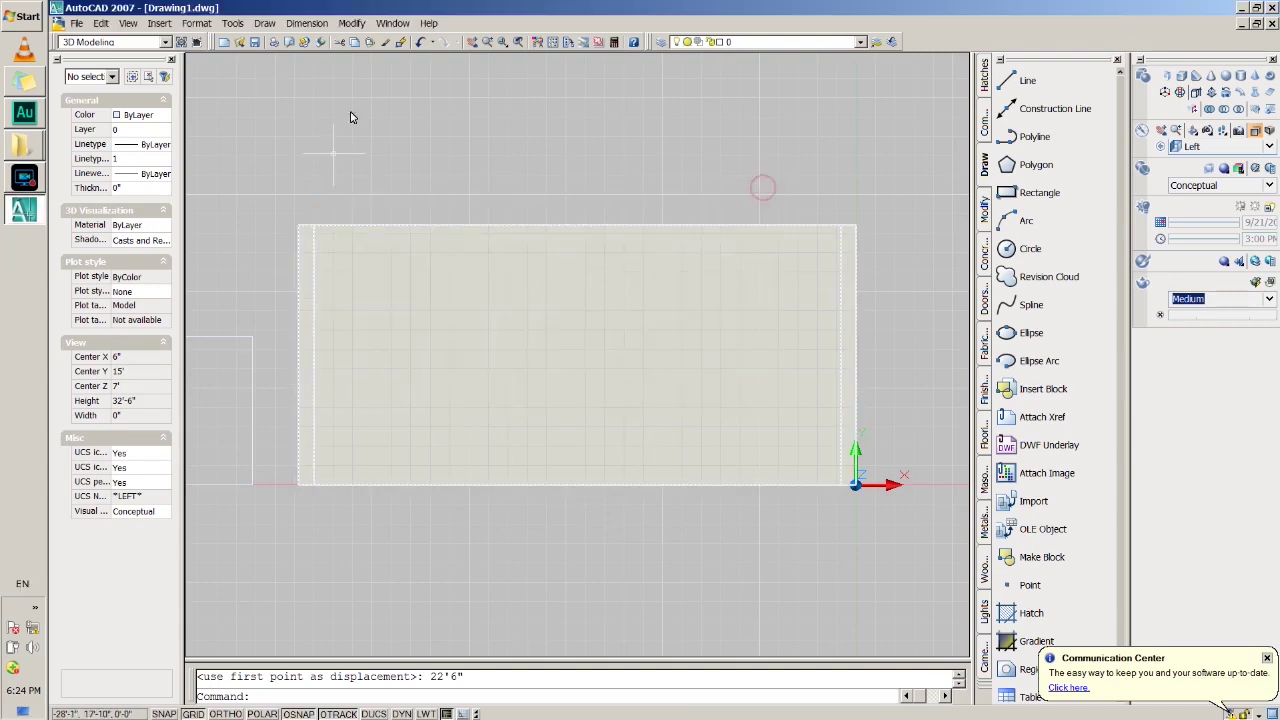
click(420, 42)
key(Escape)
text(move)
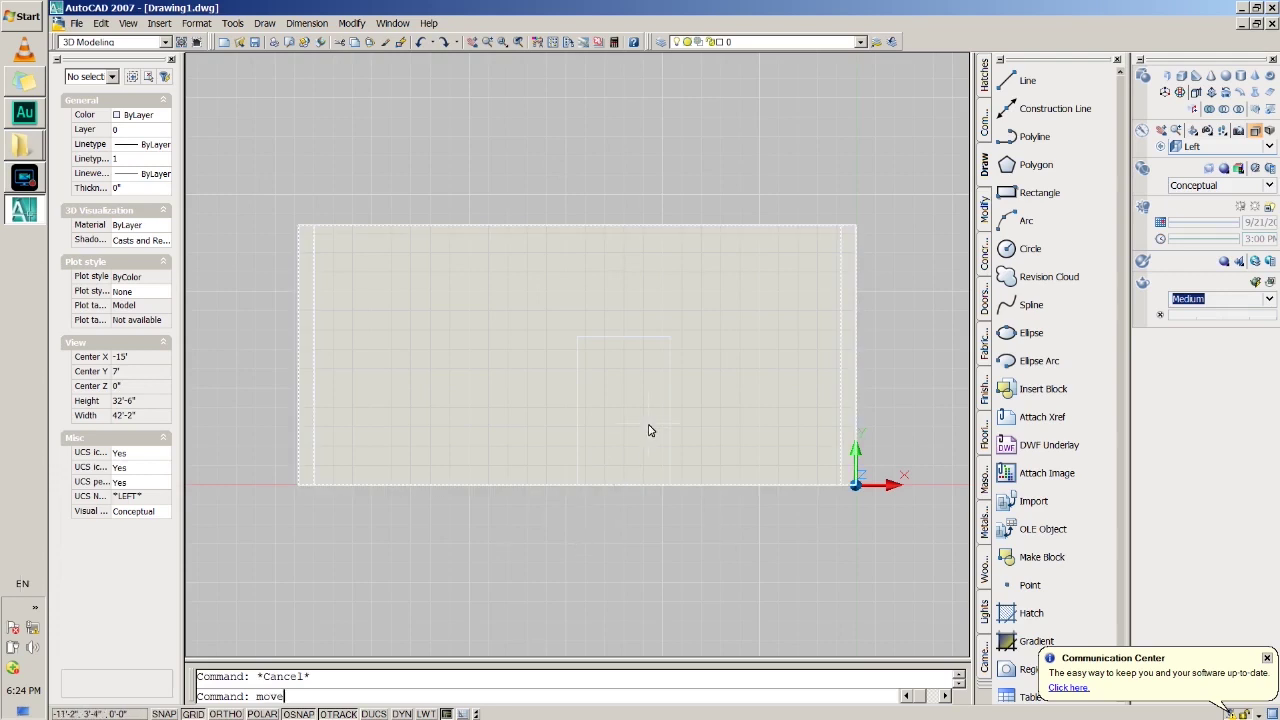
Move the door rectangle 2'6" left with Ortho on, then turn Ortho off
key(Return)
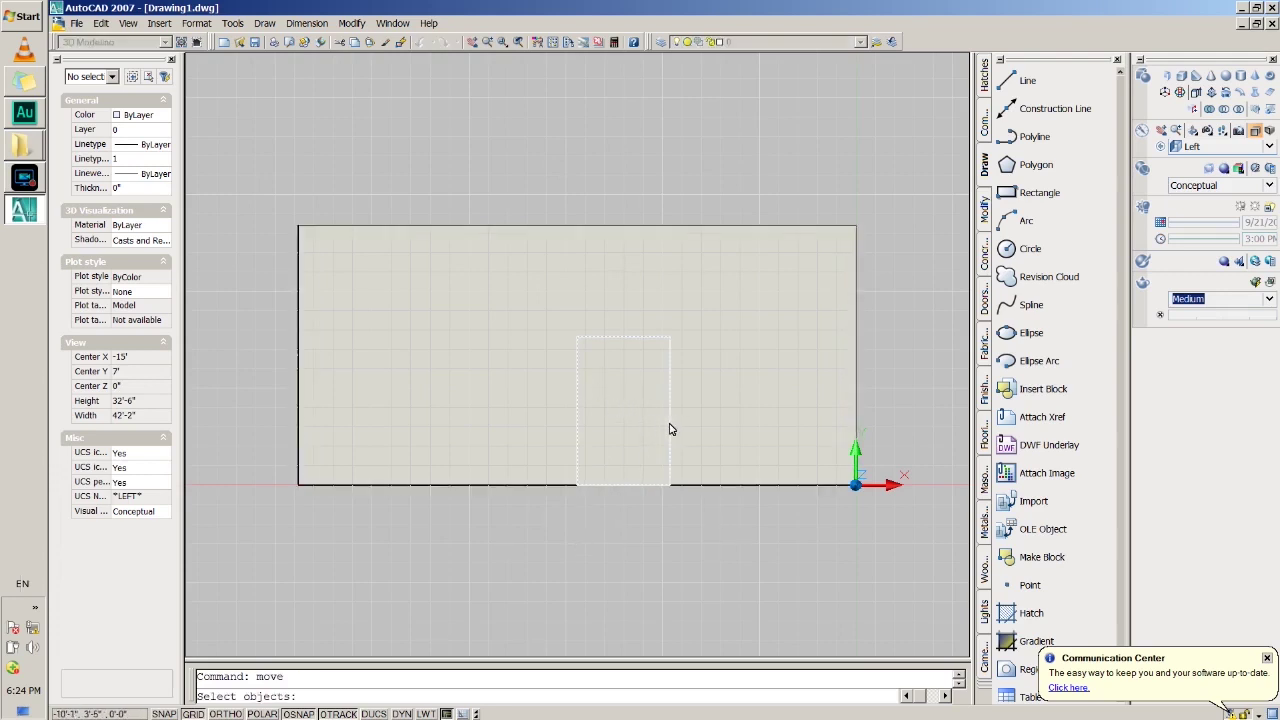
click(670, 428)
key(Return)
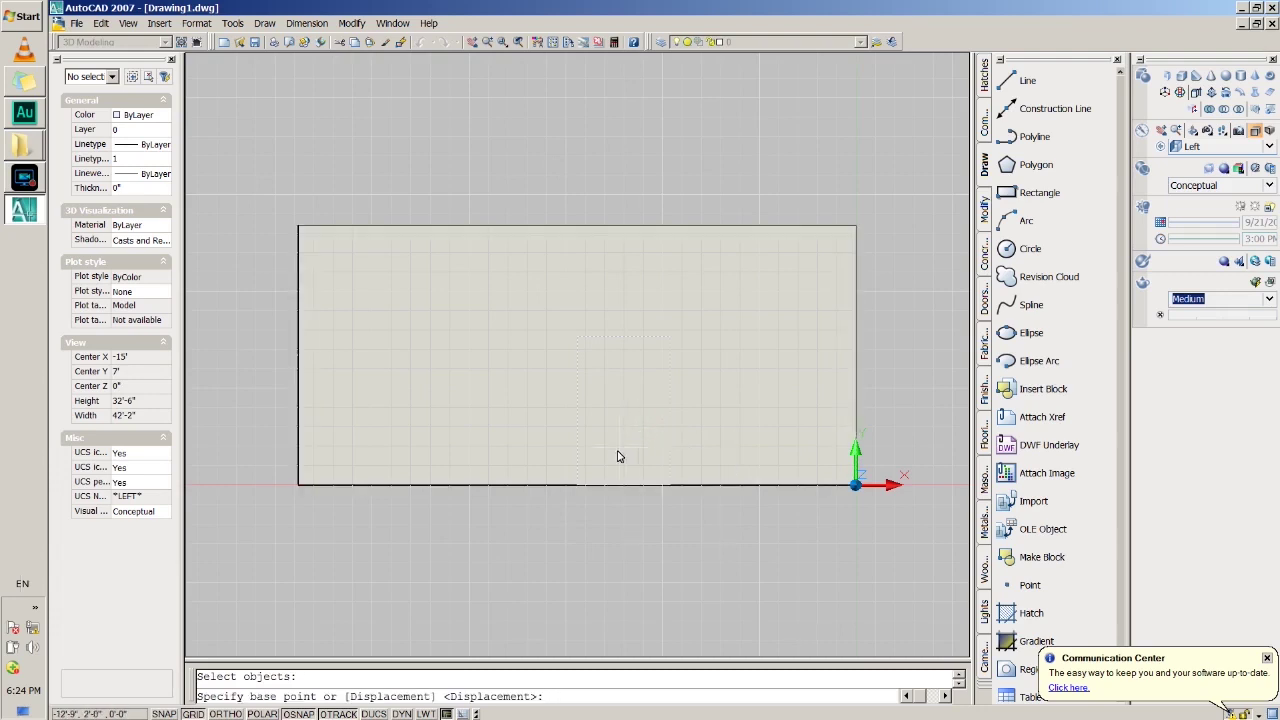
click(577, 487)
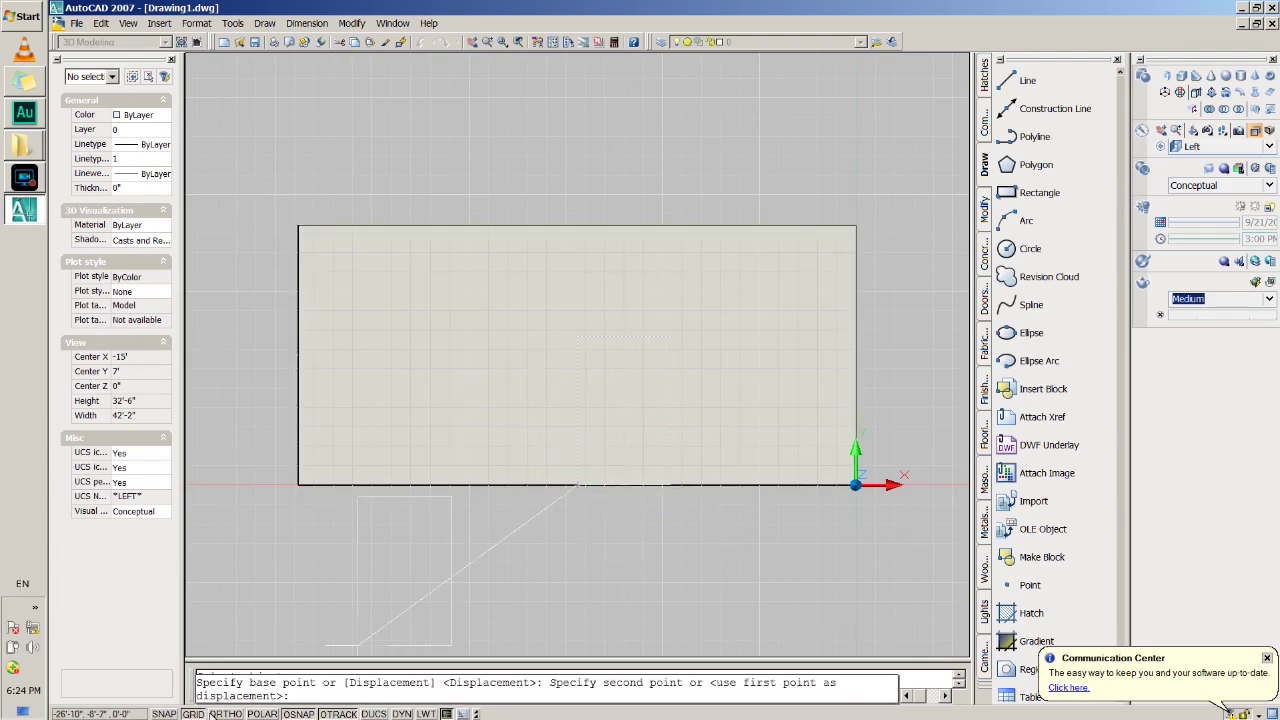
key(F8)
text(2'6")
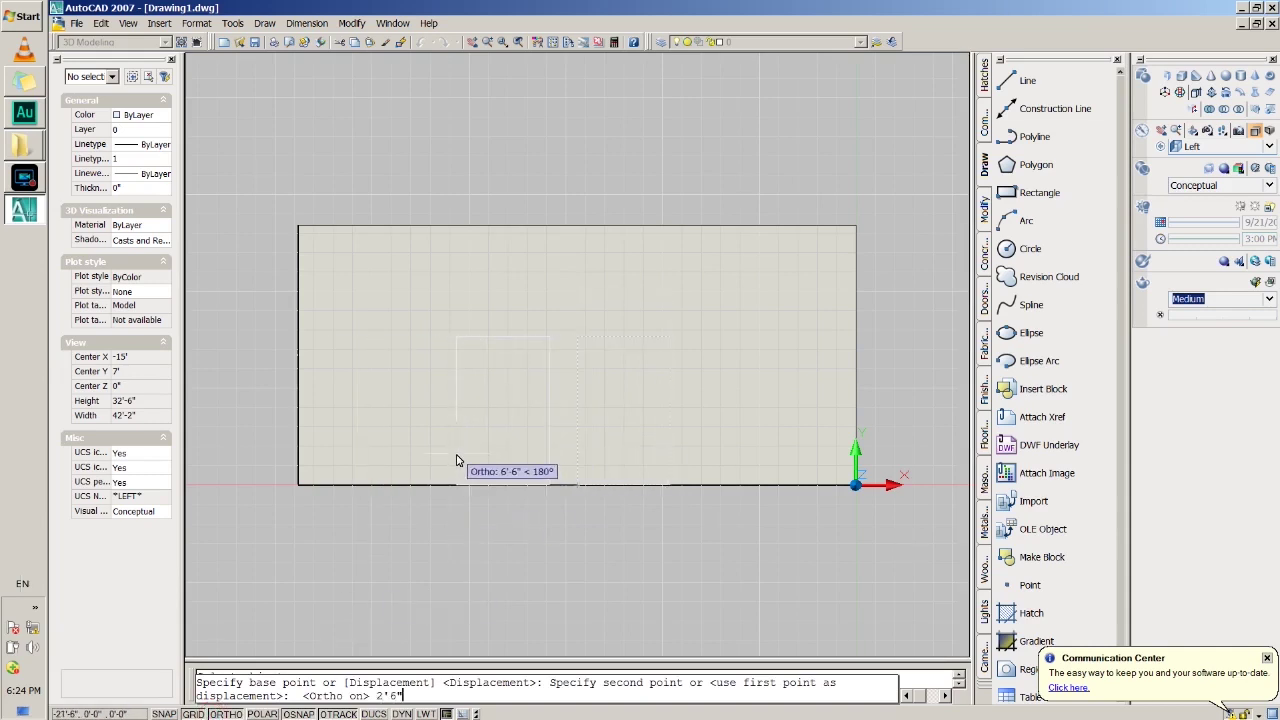
key(Return)
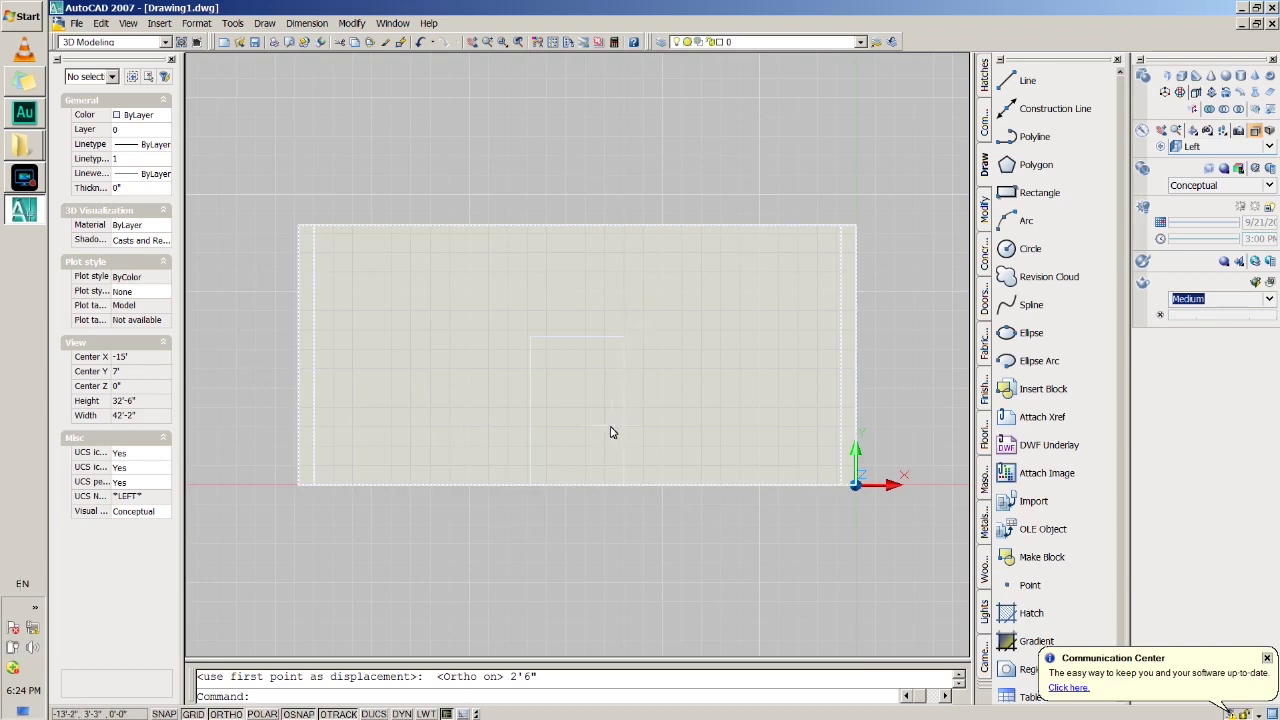
click(214, 714)
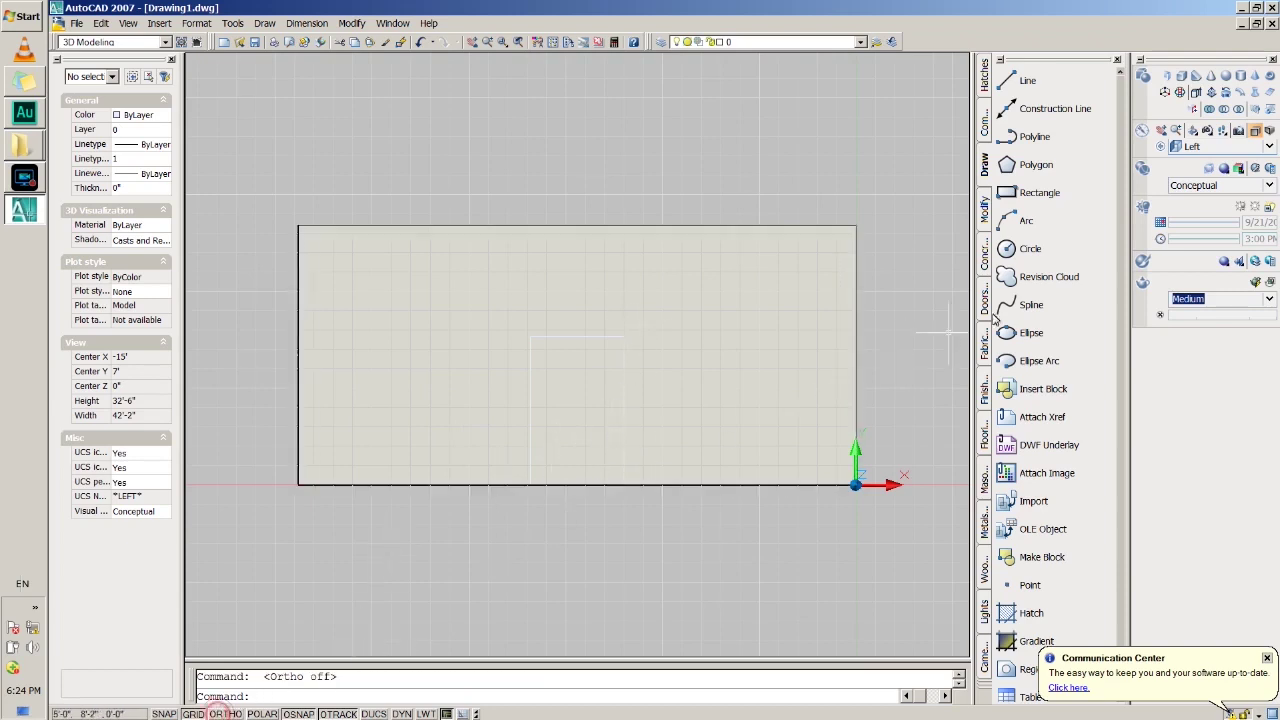
Return to SW Isometric and press-pull the 5' by 8' door rectangle through the walls
click(1220, 146)
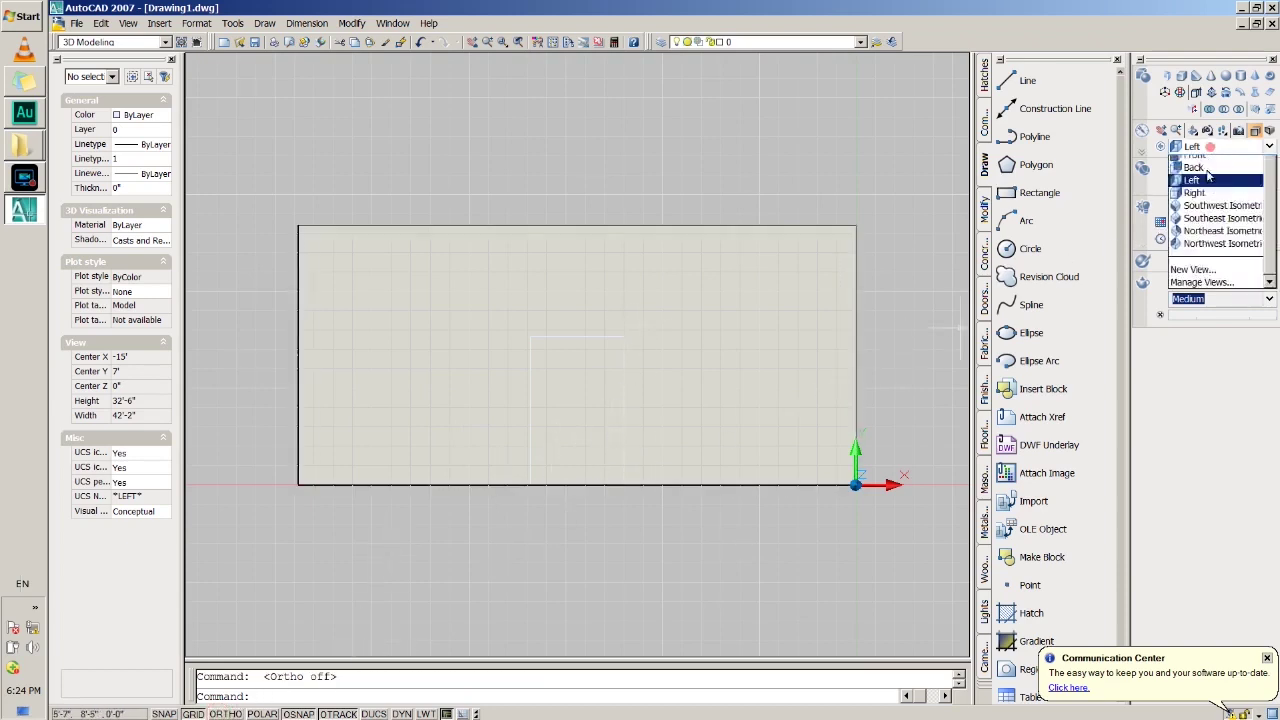
click(1205, 249)
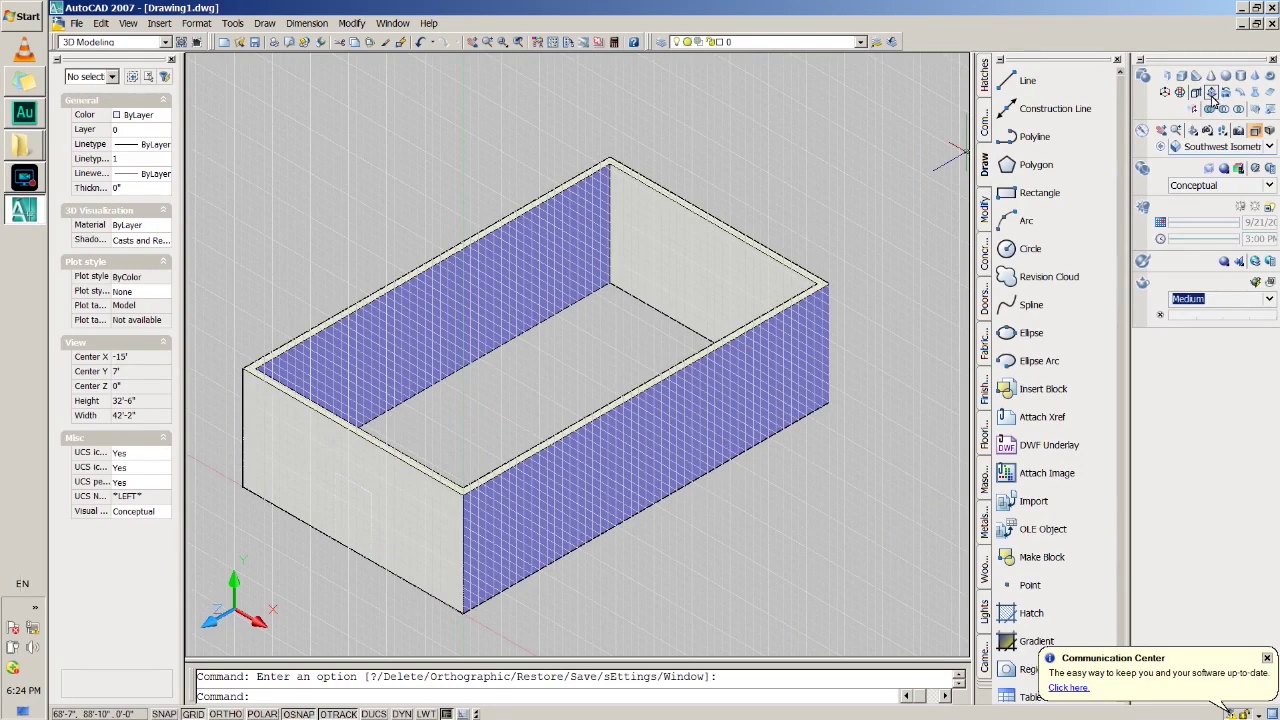
click(1211, 94)
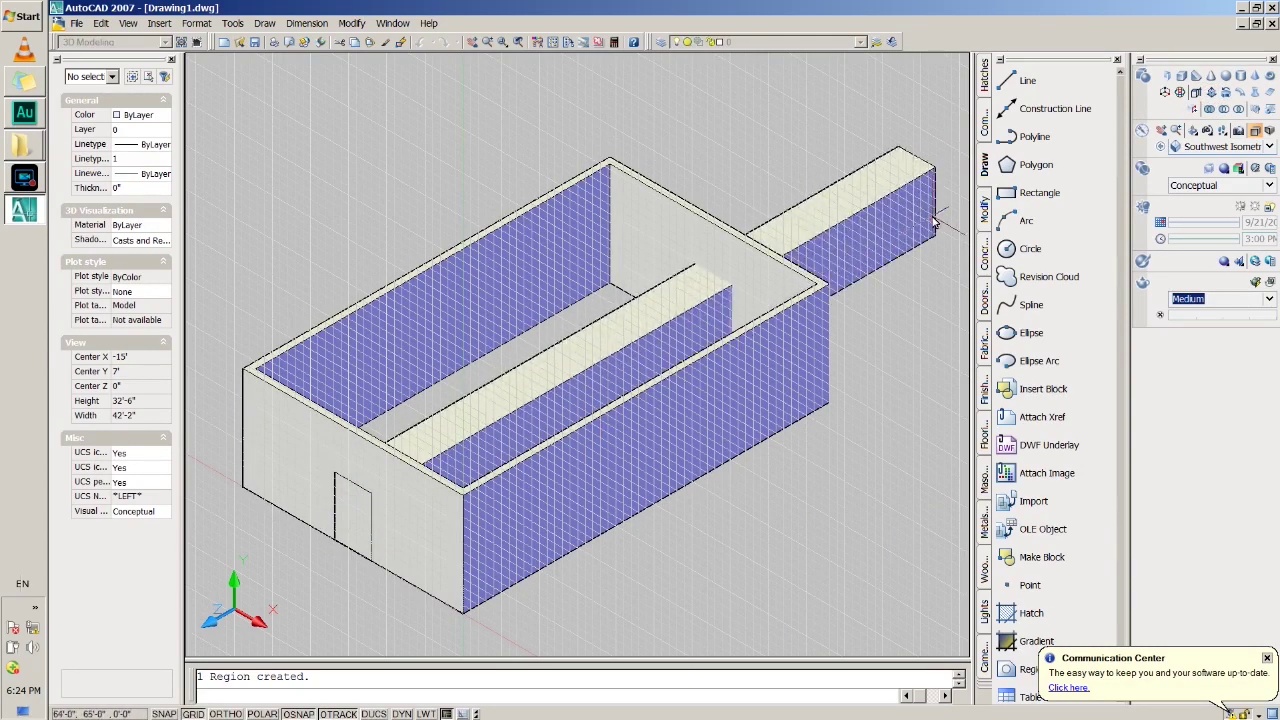
click(937, 218)
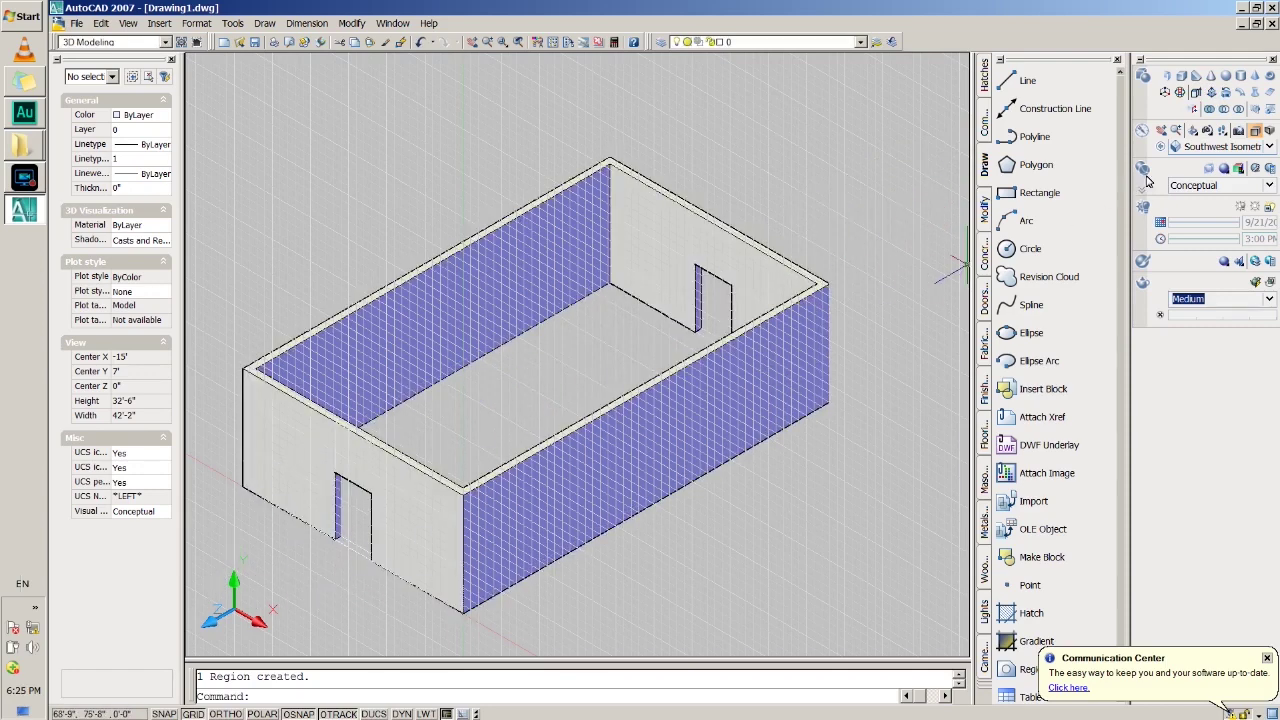
In the Left view, draw a 6' by 4' rectangle from the door opening's top-left corner
click(1208, 150)
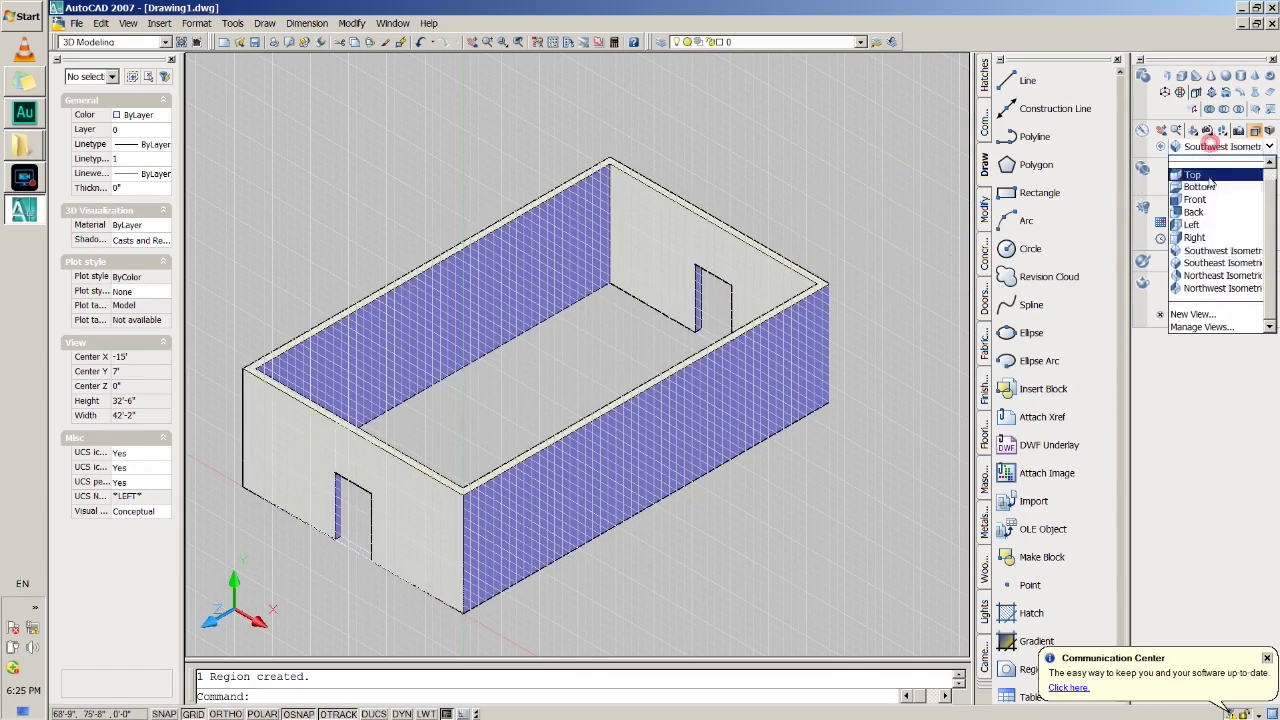
click(1190, 226)
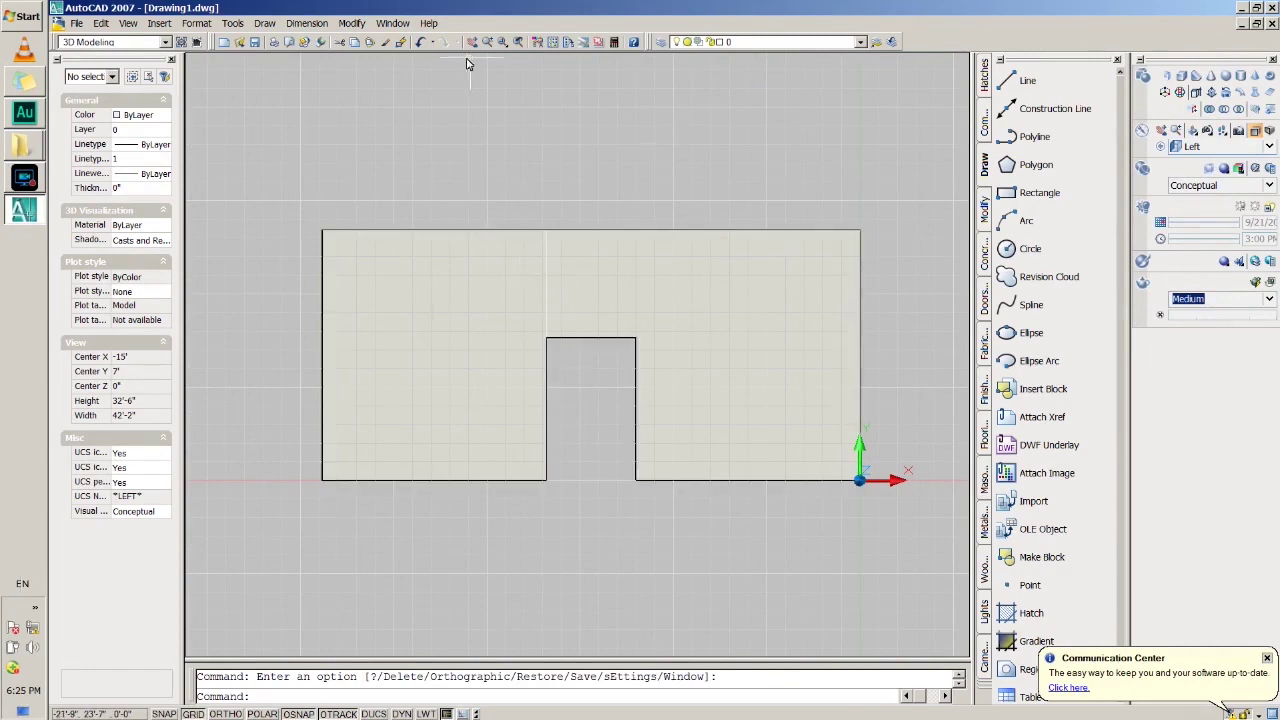
click(1038, 196)
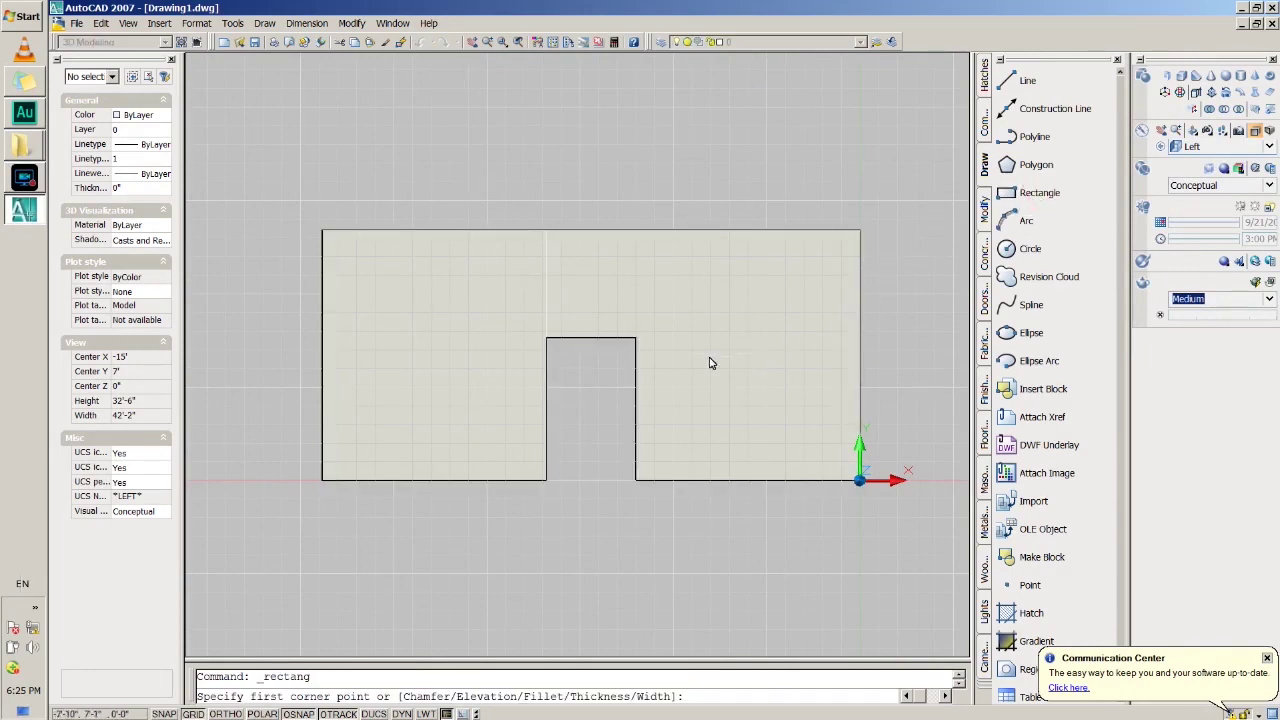
click(547, 339)
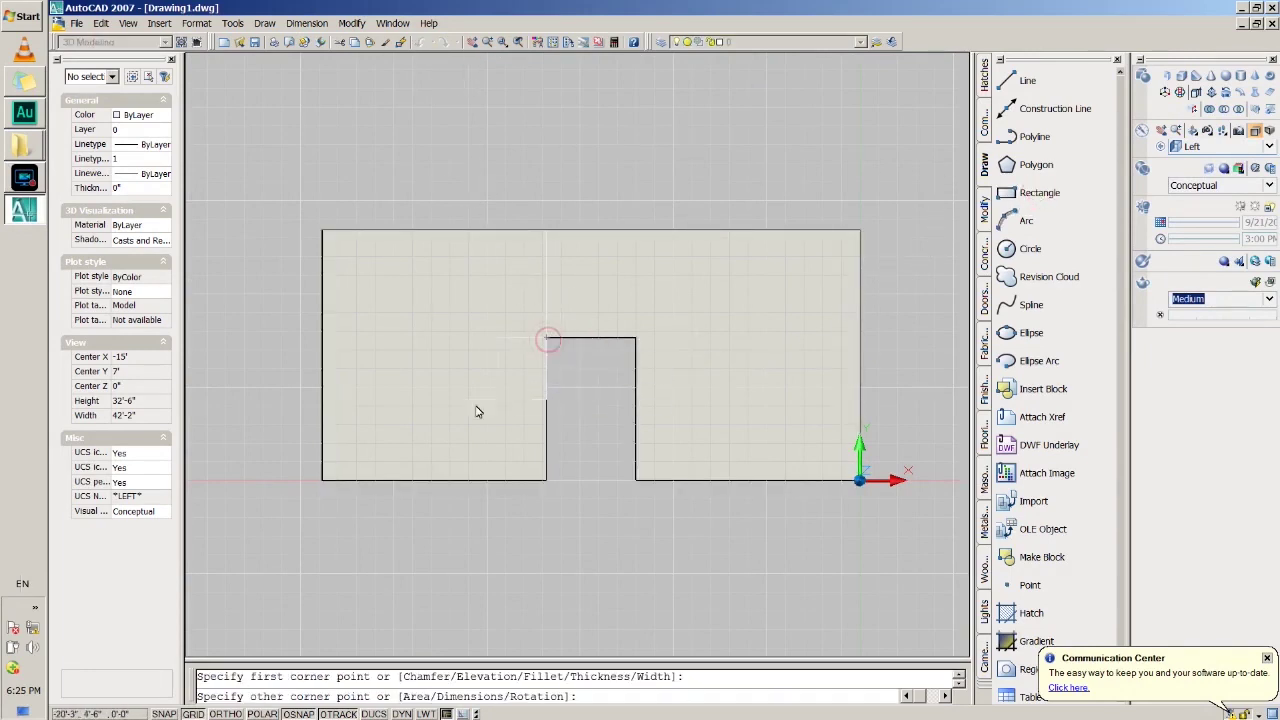
text(d)
key(Return)
text(6')
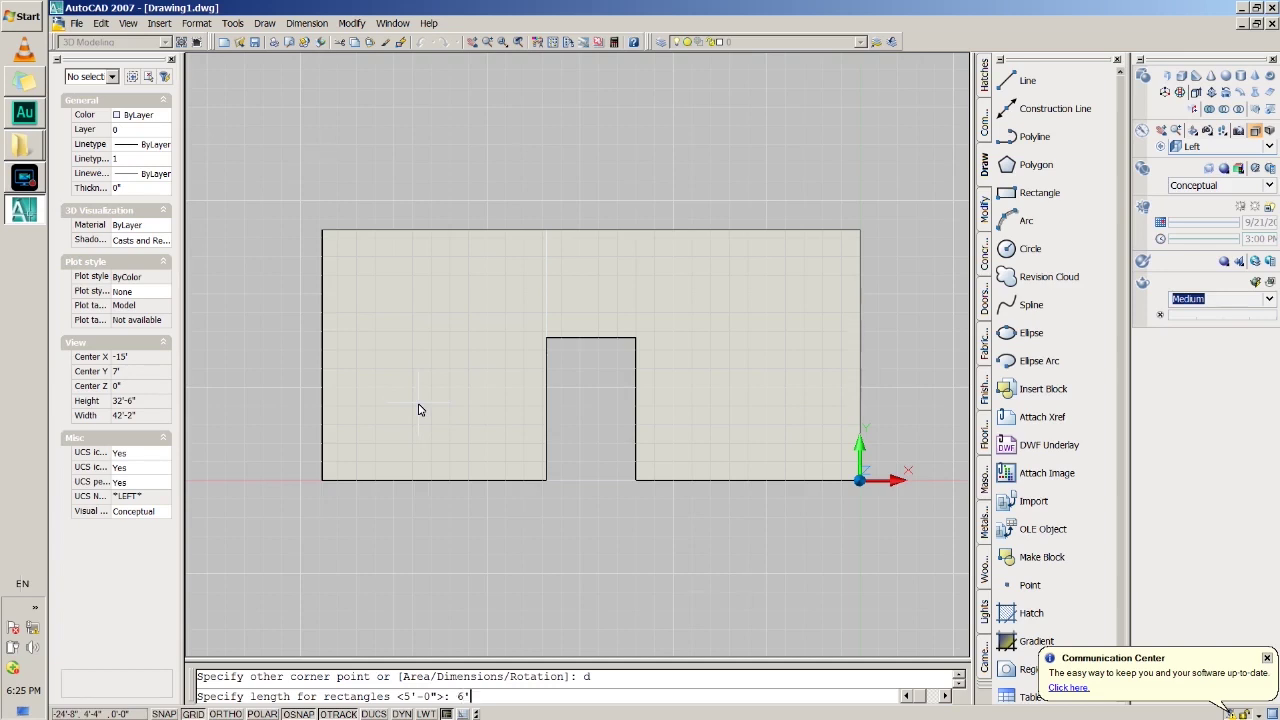
key(Return)
text(4)
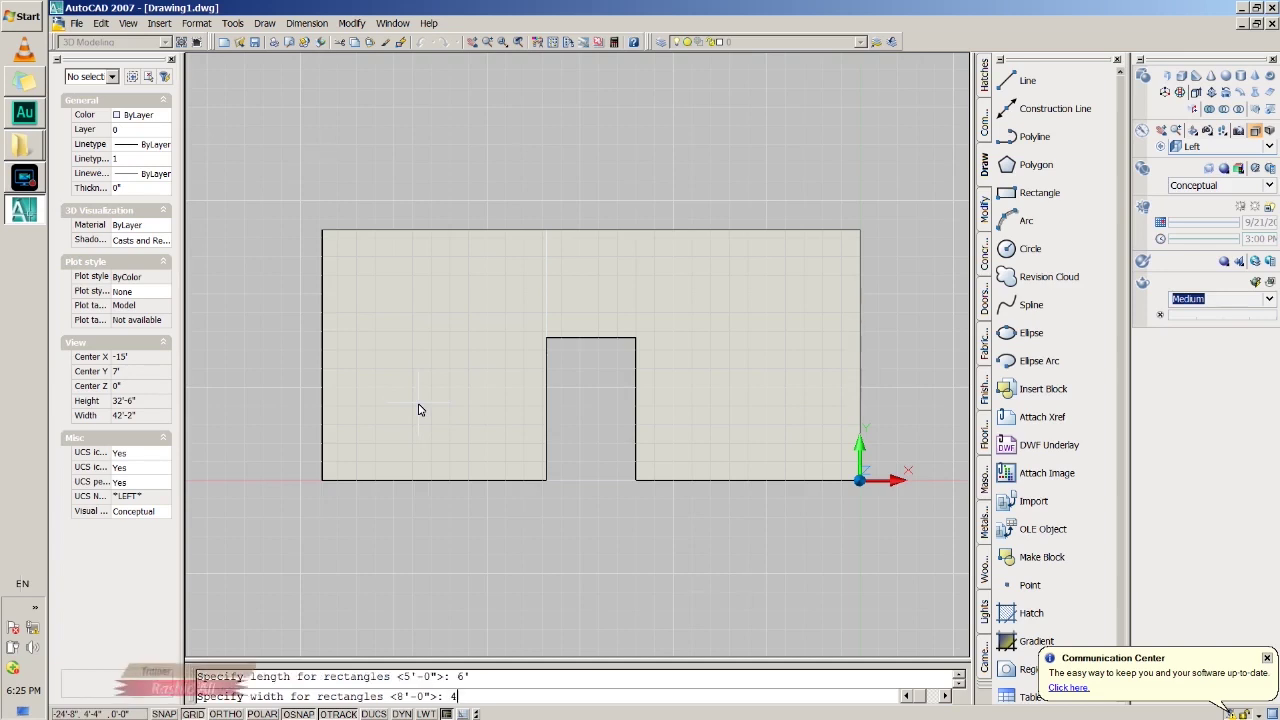
text(')
key(Return)
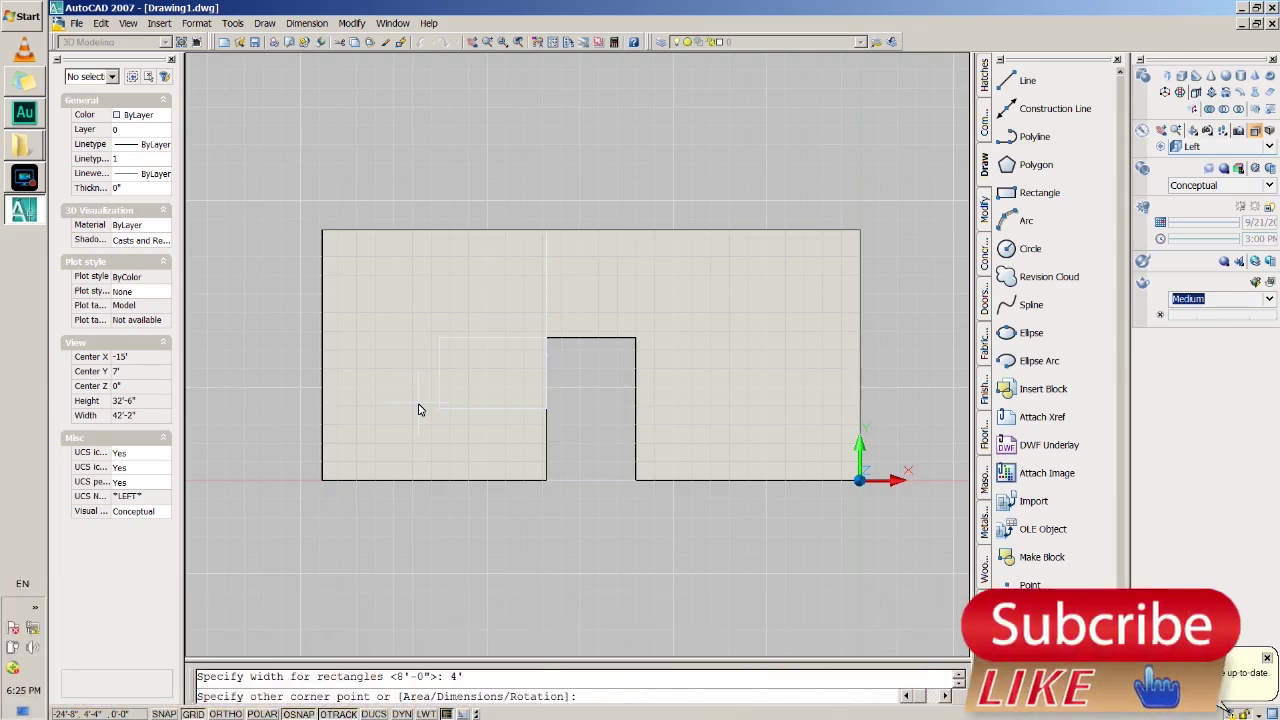
key(Return)
text(6)
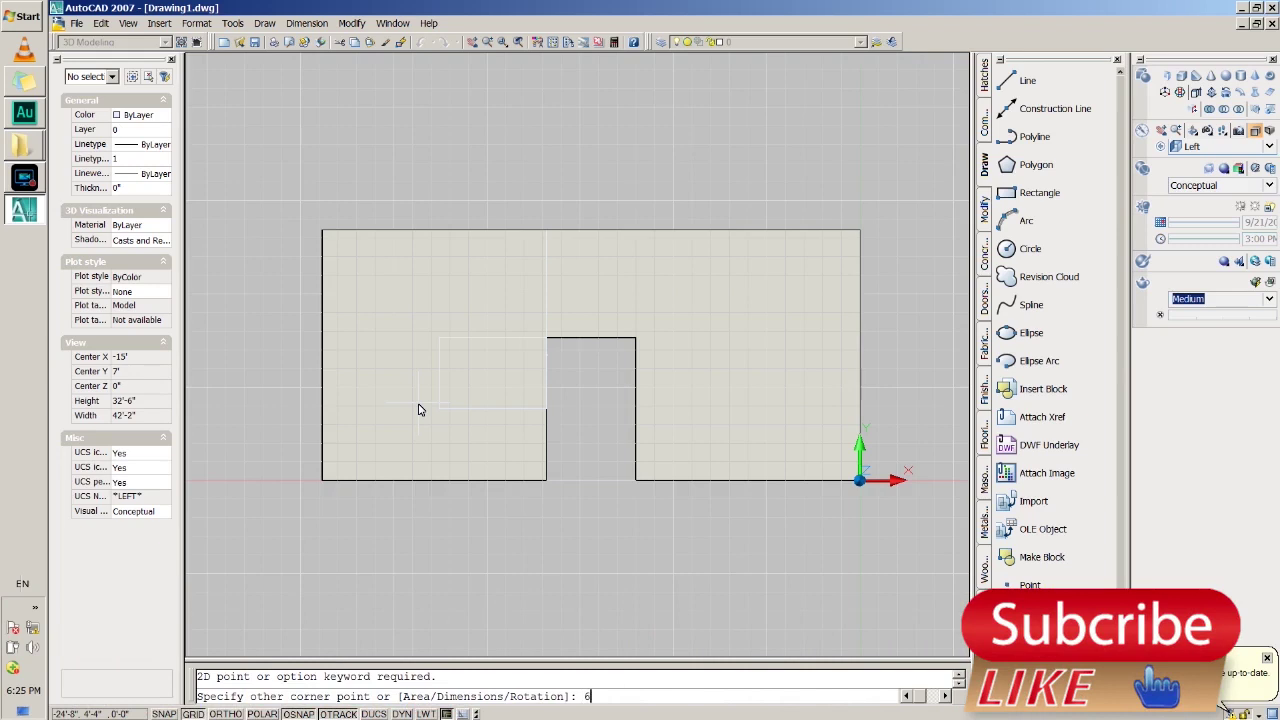
text(')
key(Return)
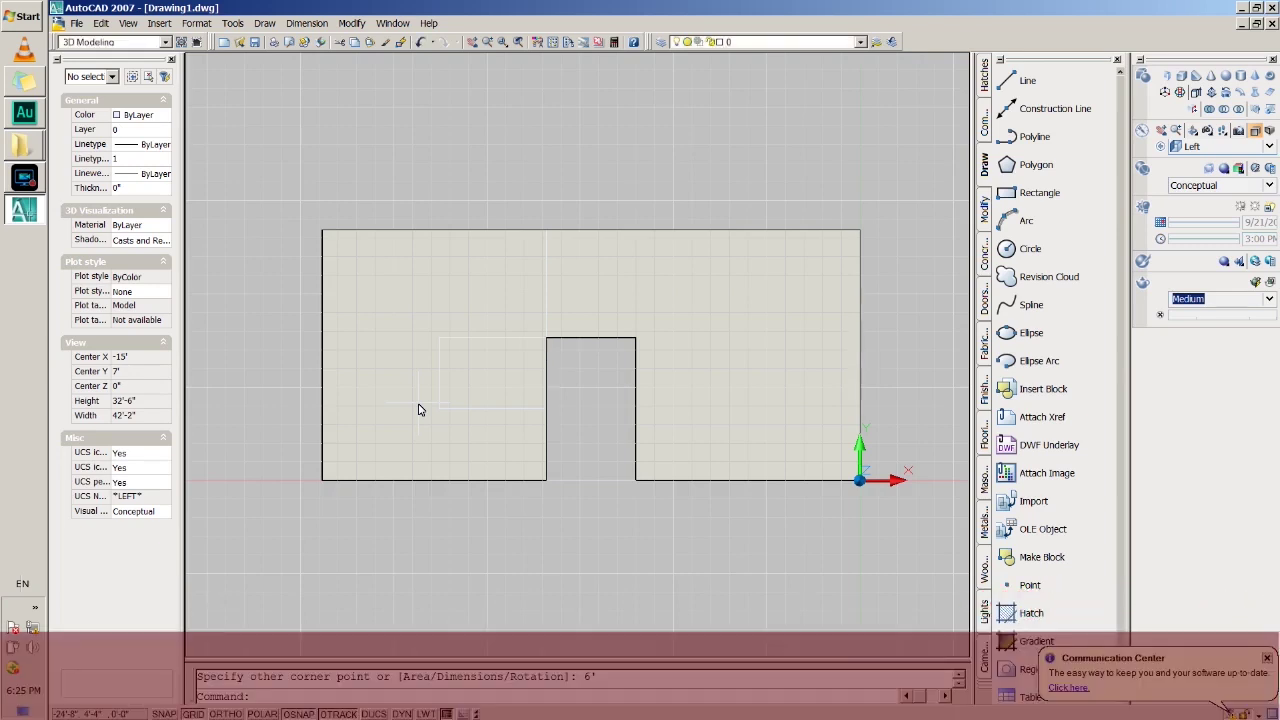
key(Escape)
text(copy)
Start copying the wall shape and window rectangle, then cancel the wrong copy
key(Return)
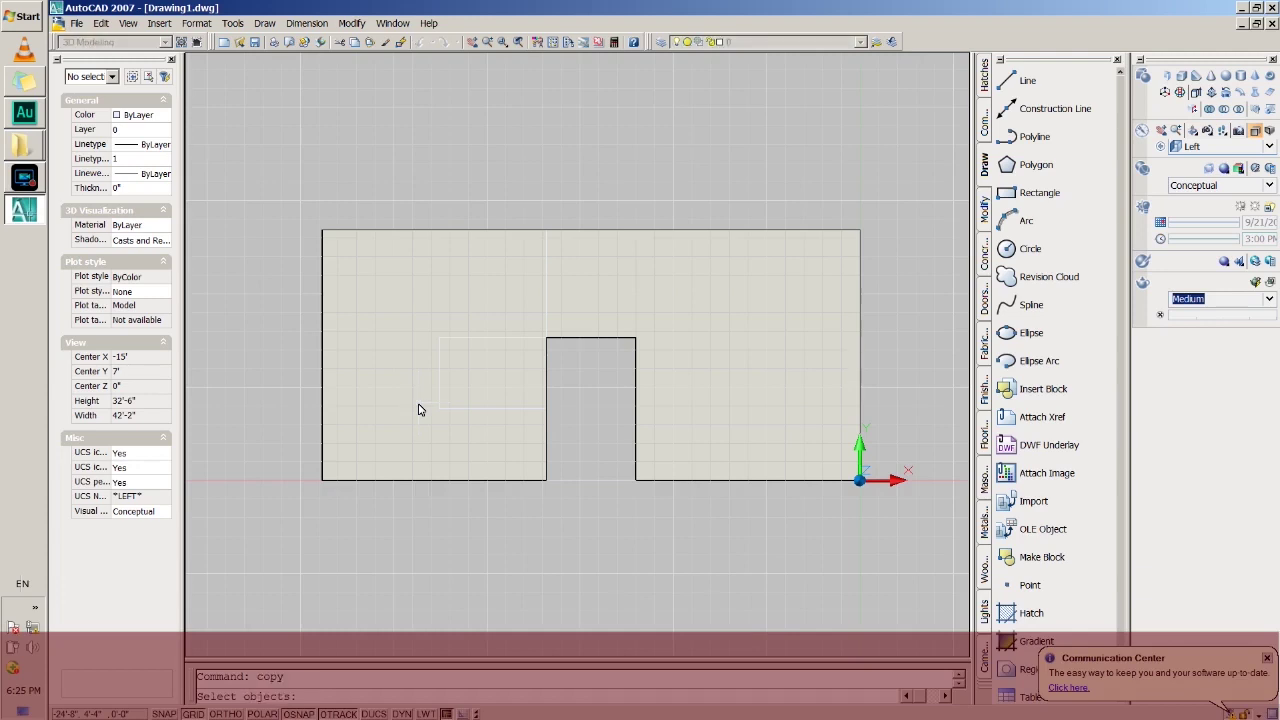
click(446, 411)
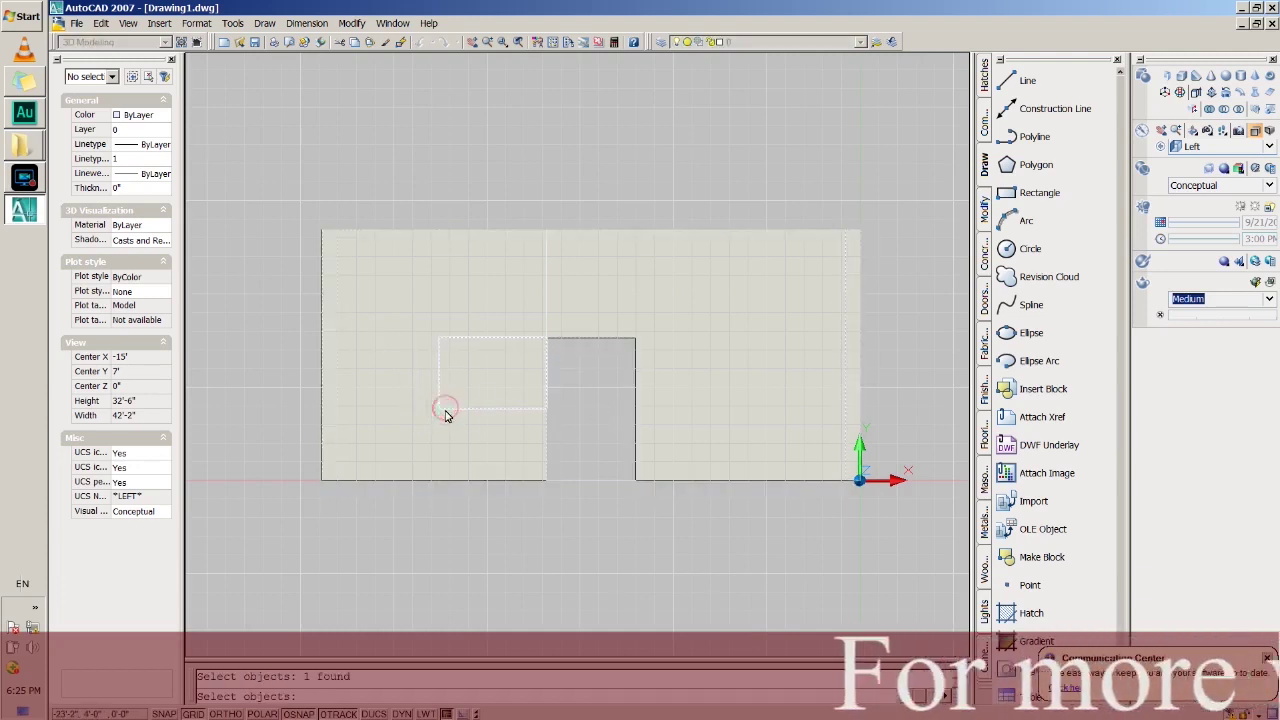
click(443, 408)
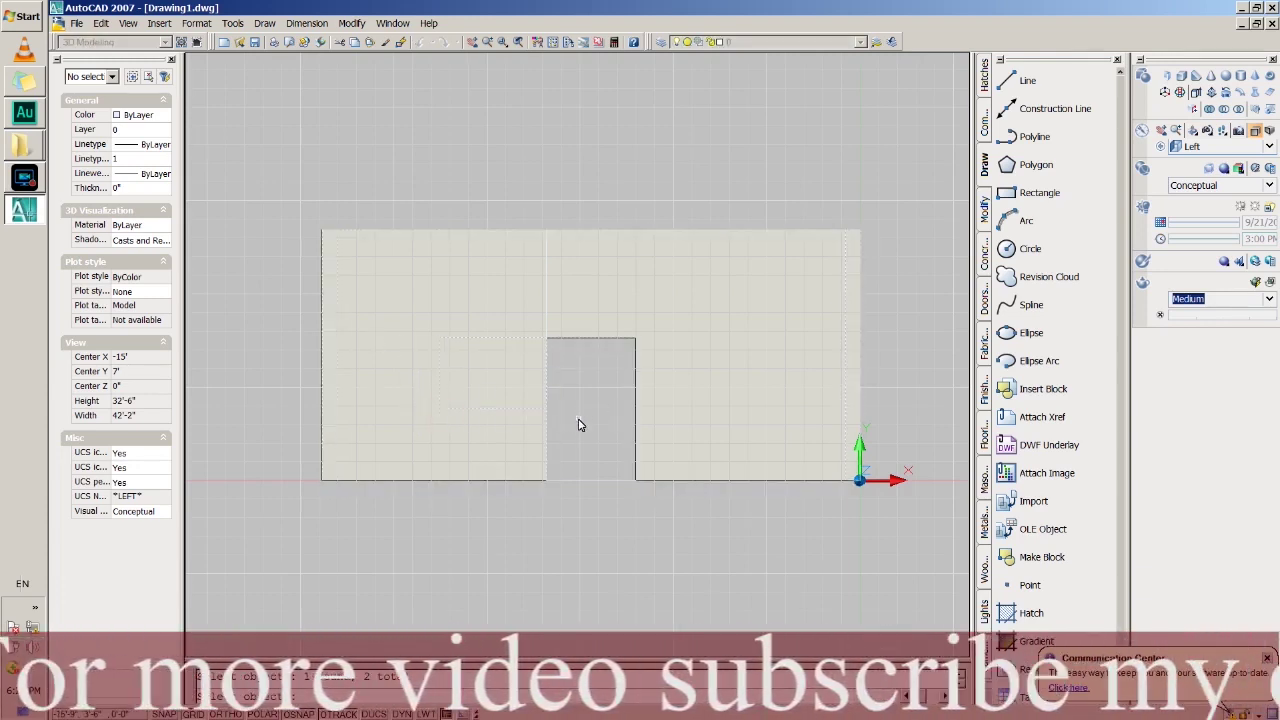
key(Return)
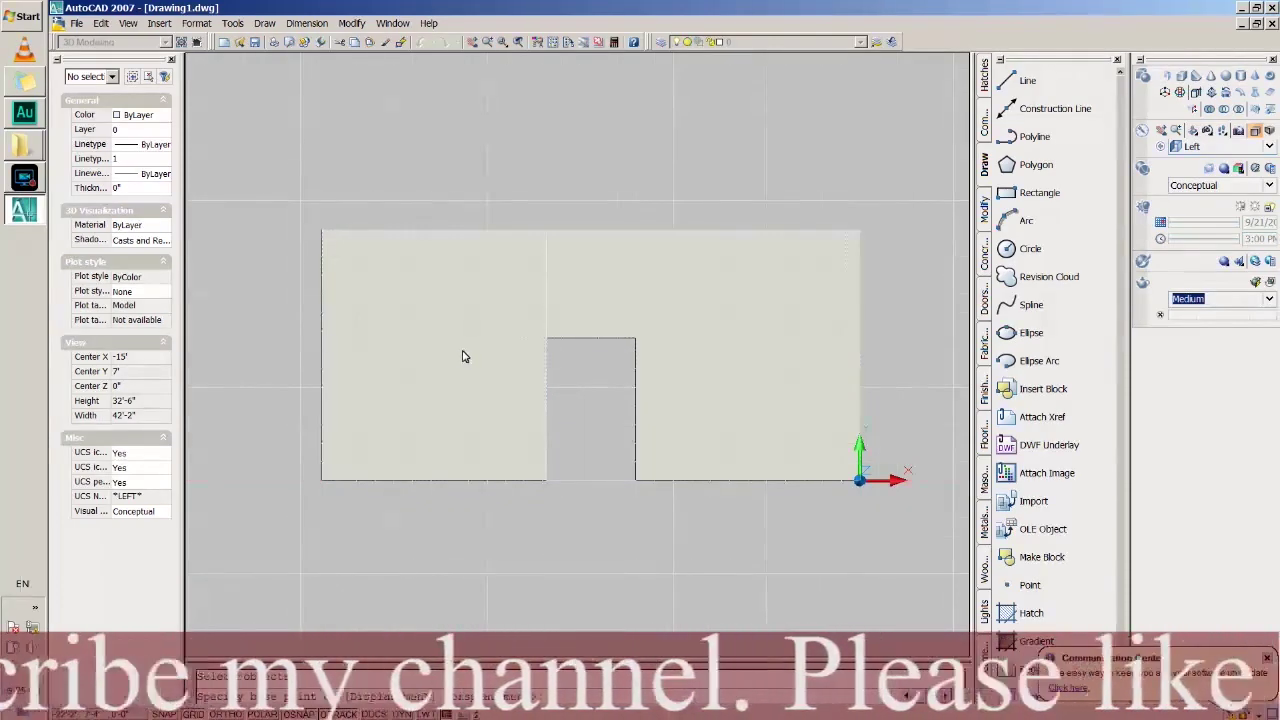
click(438, 341)
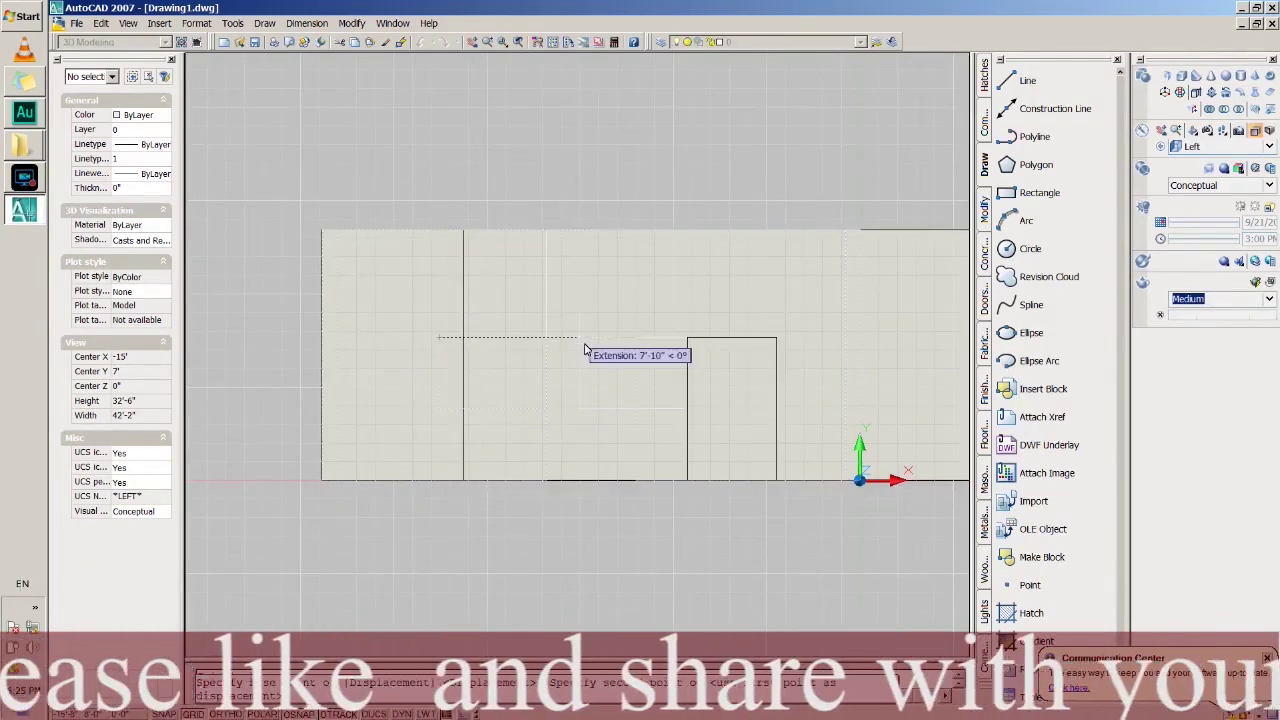
key(Escape)
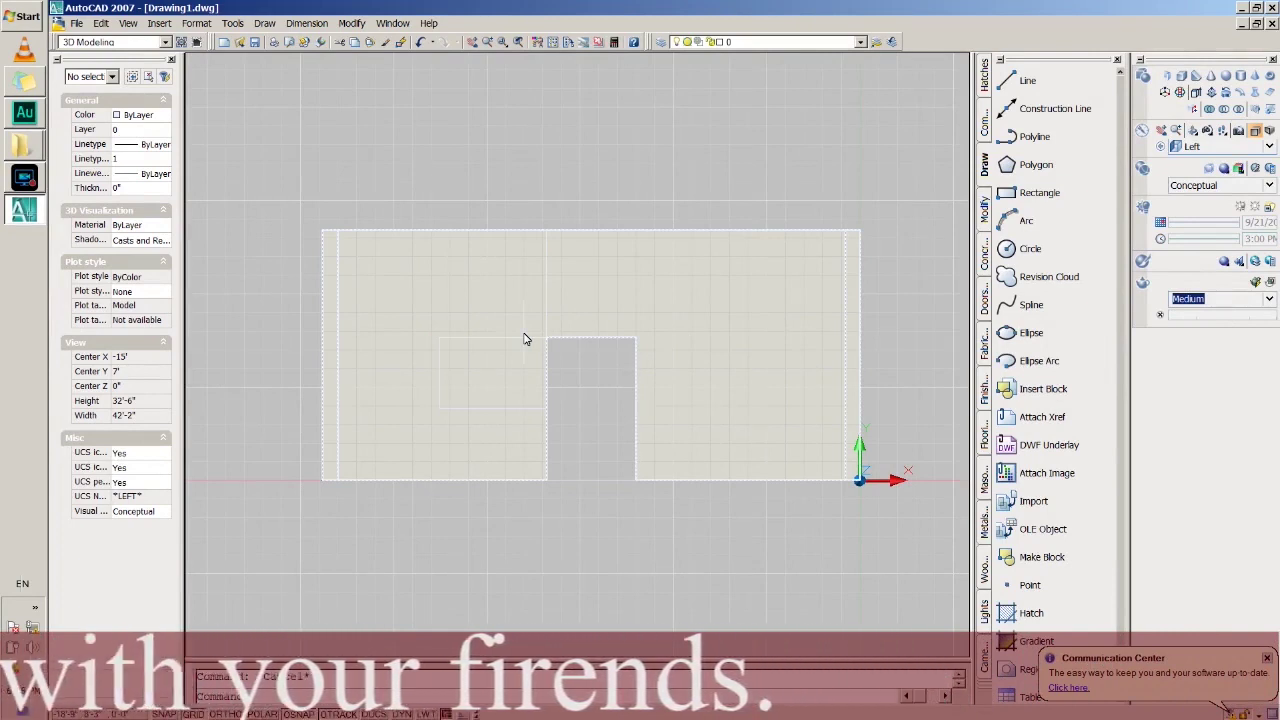
Copy the window rectangle from its corner to the matching corner right of the door
text(copy)
key(Return)
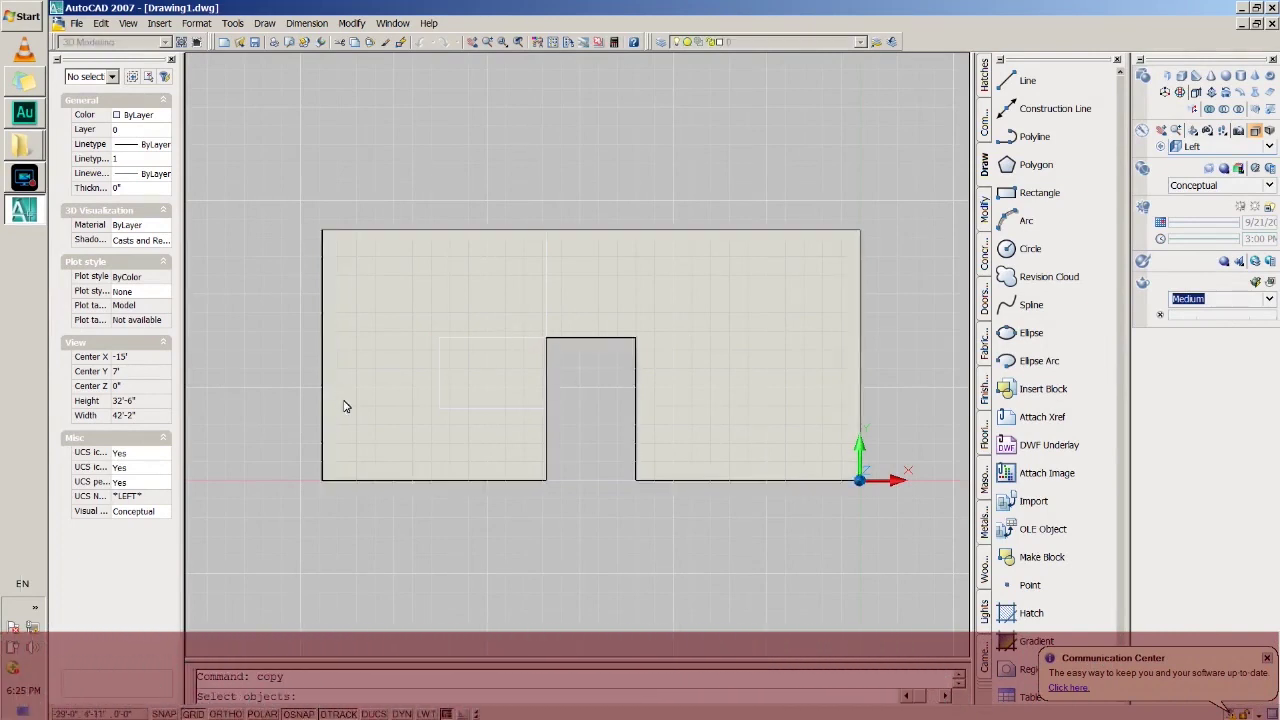
click(451, 410)
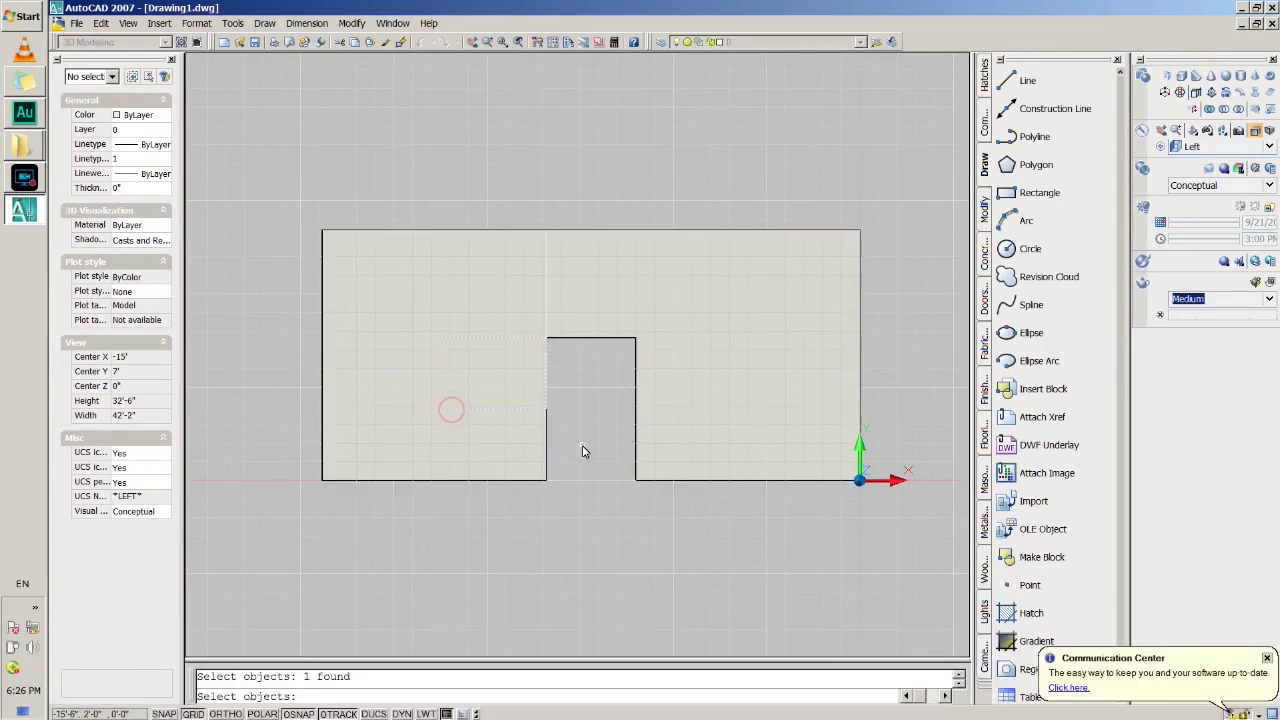
key(Return)
click(439, 339)
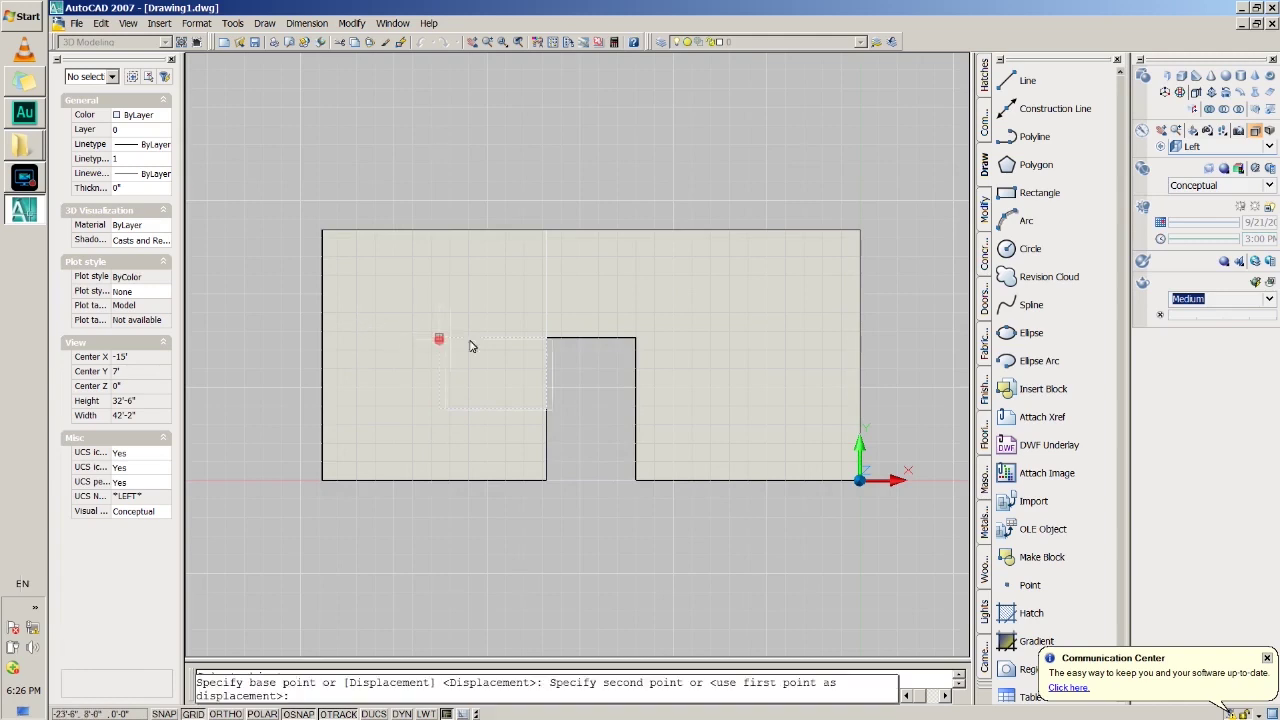
click(637, 341)
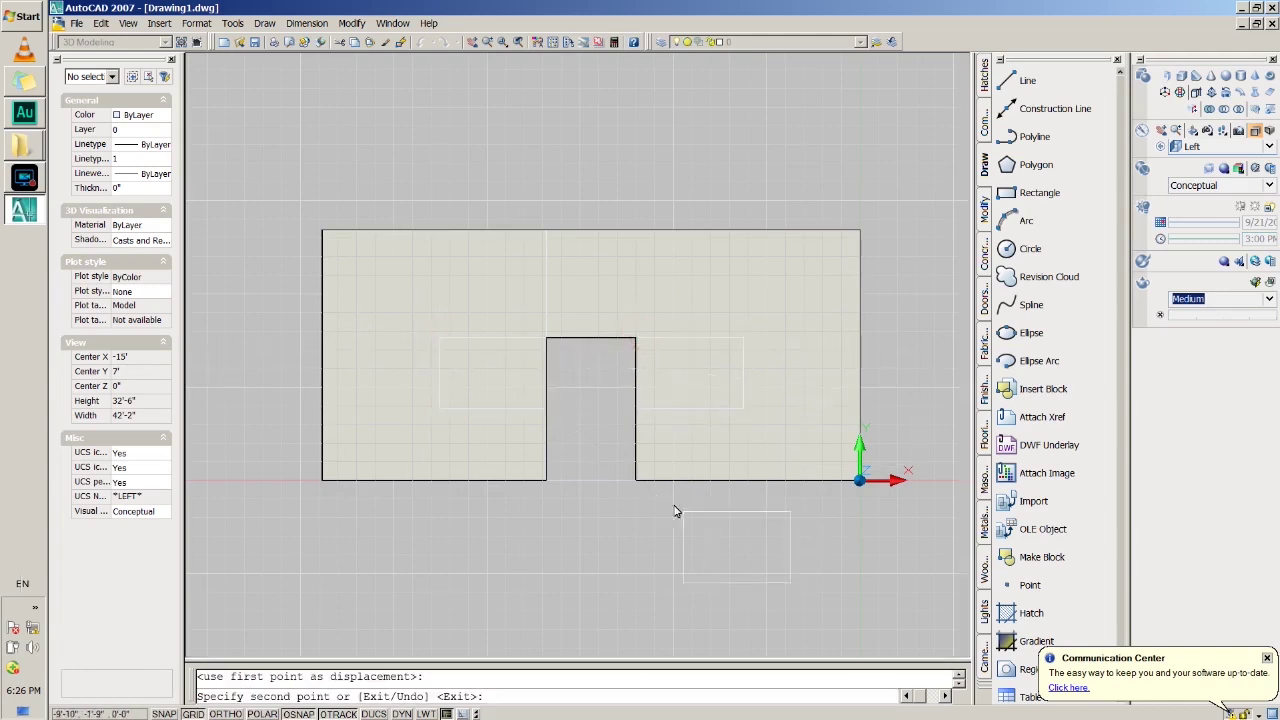
key(Escape)
text(move)
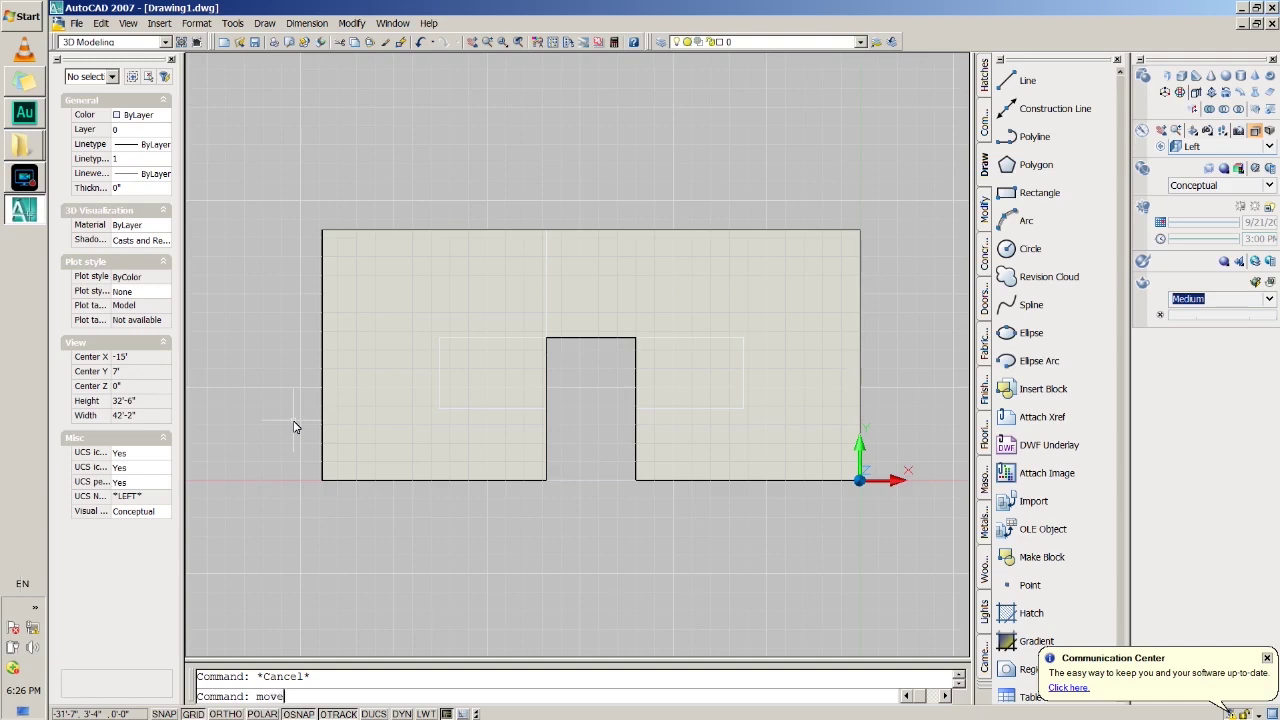
Move the right window rectangle 2' to the right
key(Return)
click(457, 366)
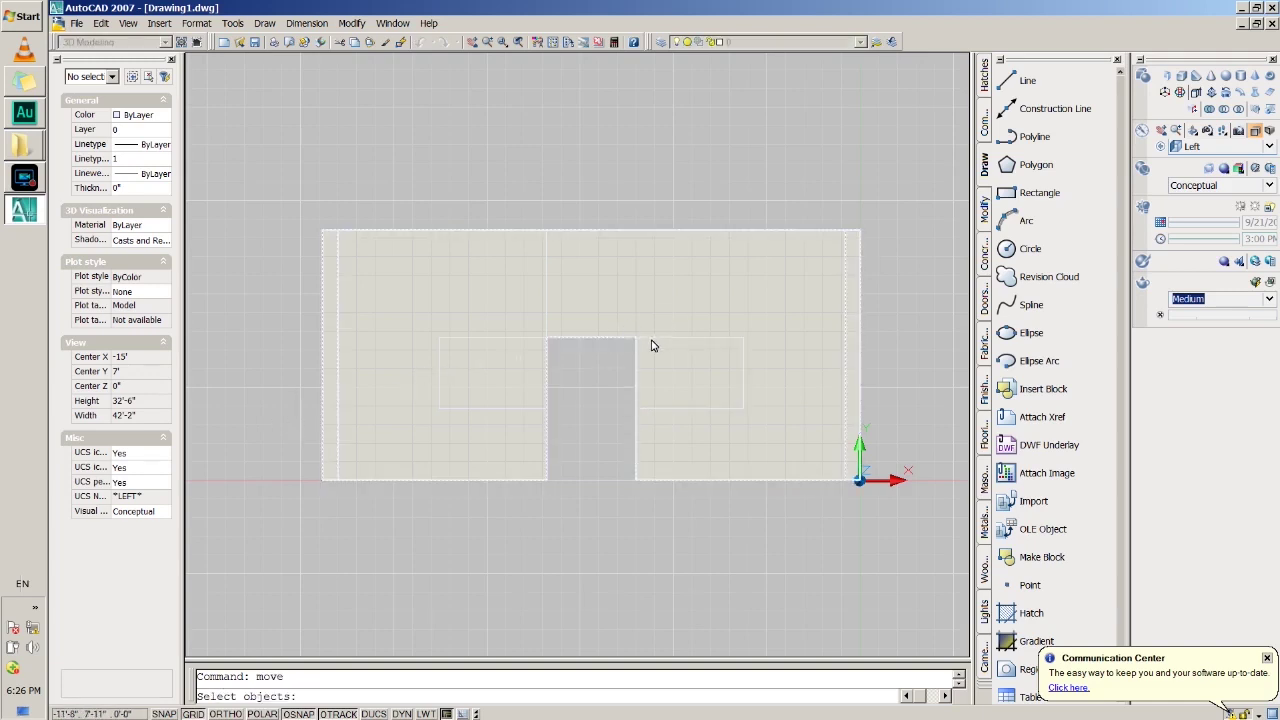
click(650, 343)
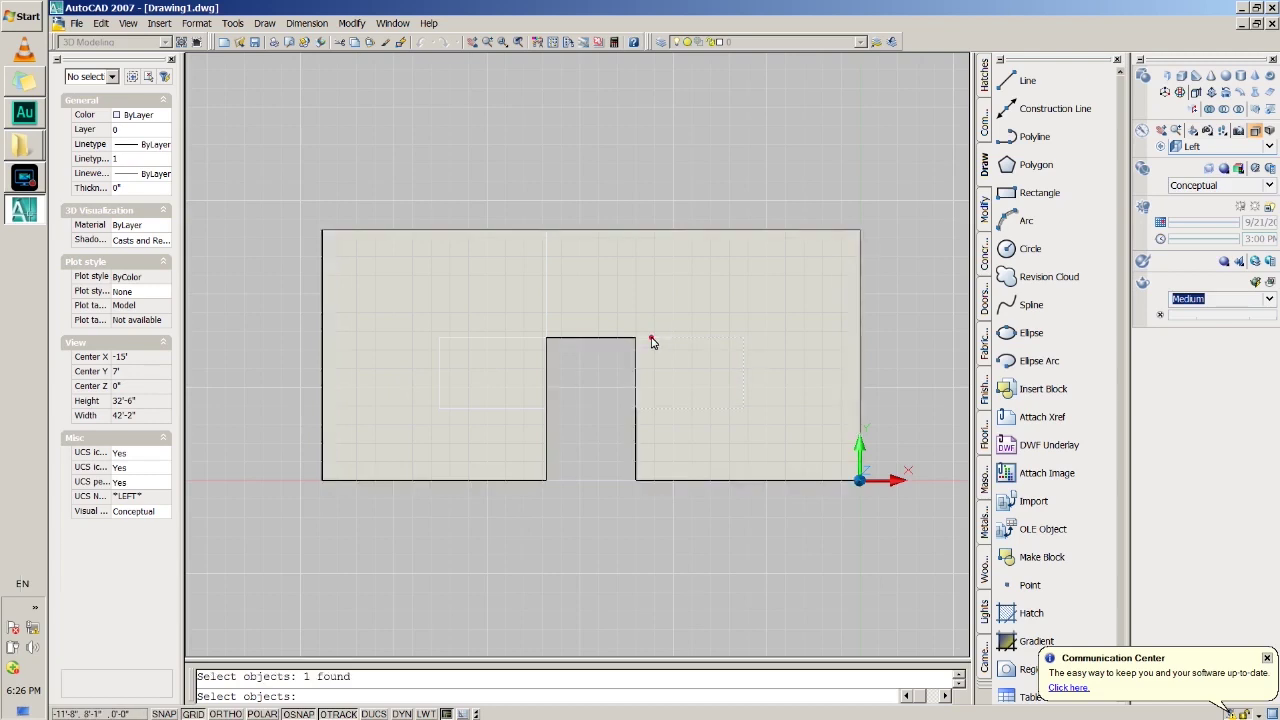
right_click(651, 338)
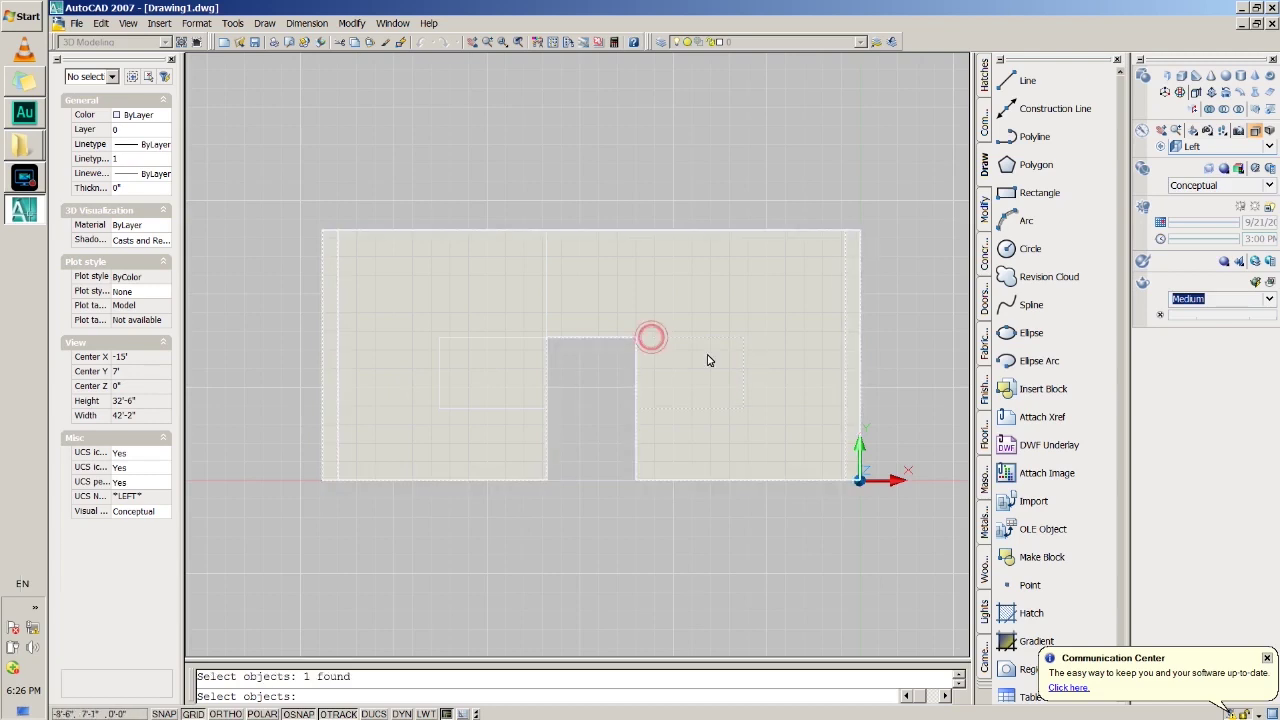
click(637, 341)
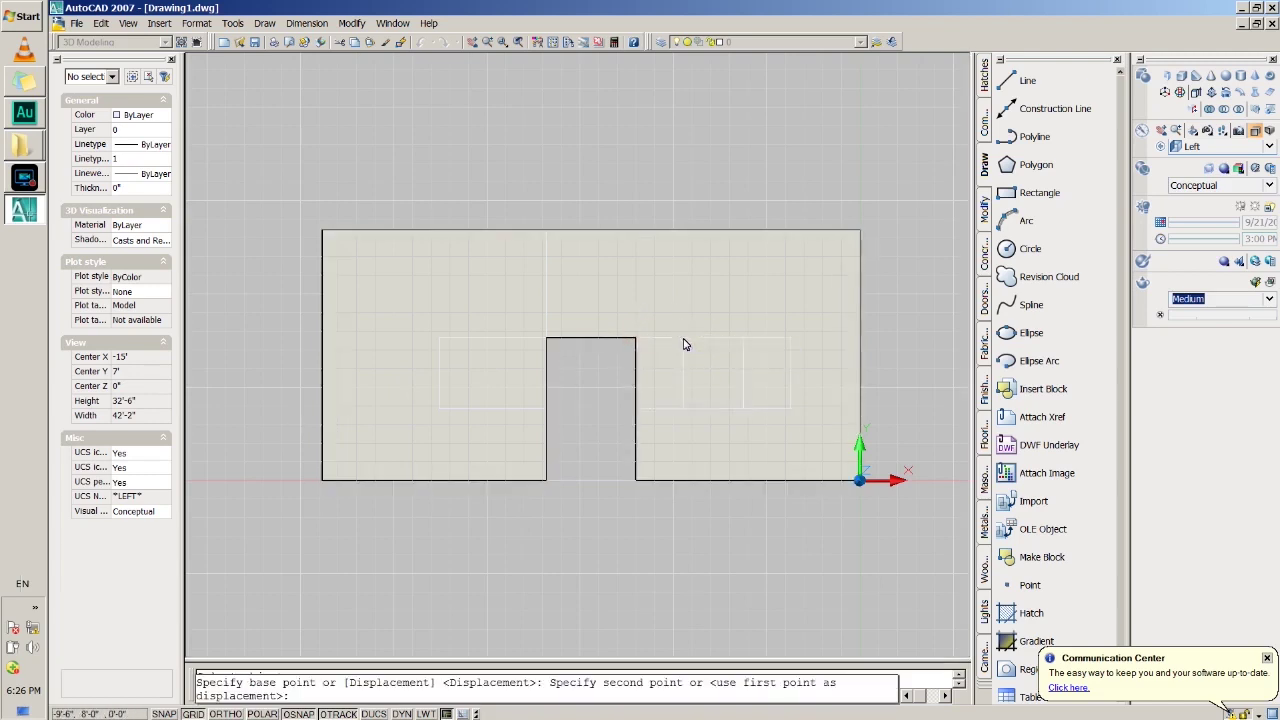
text(2')
key(Return)
text(mo)
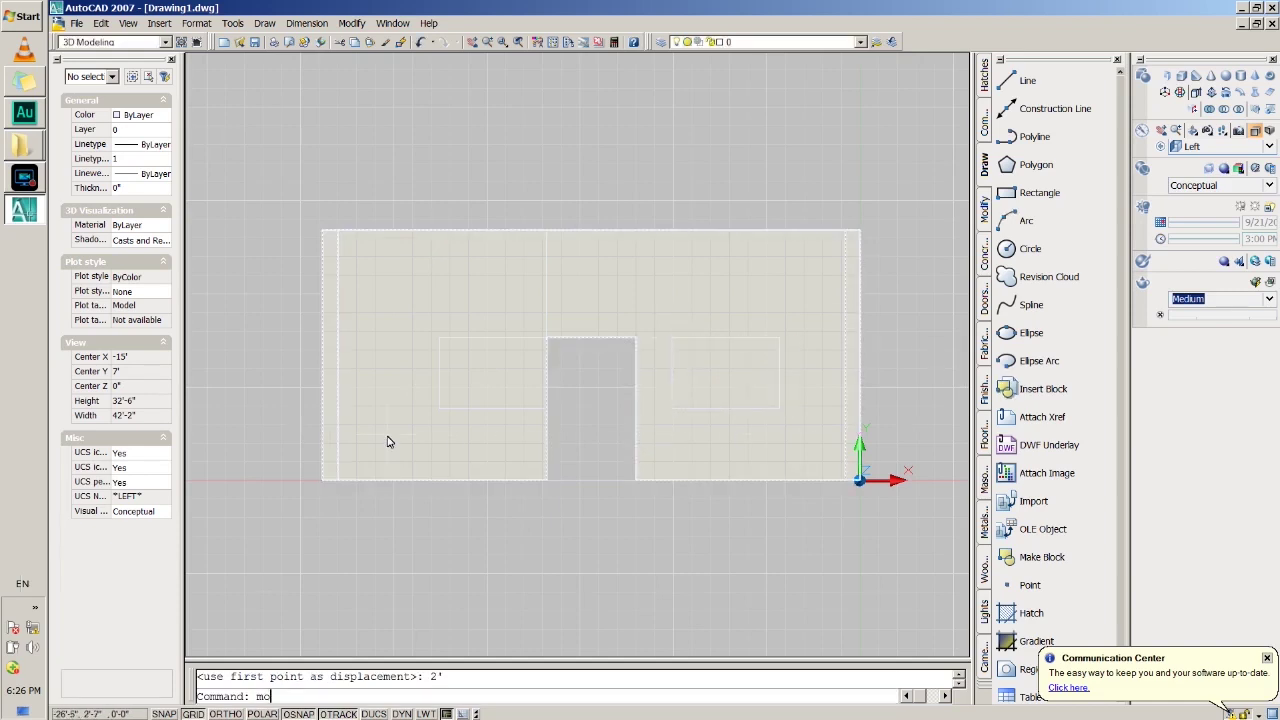
Move the left window rectangle 2' to the left
key(Return)
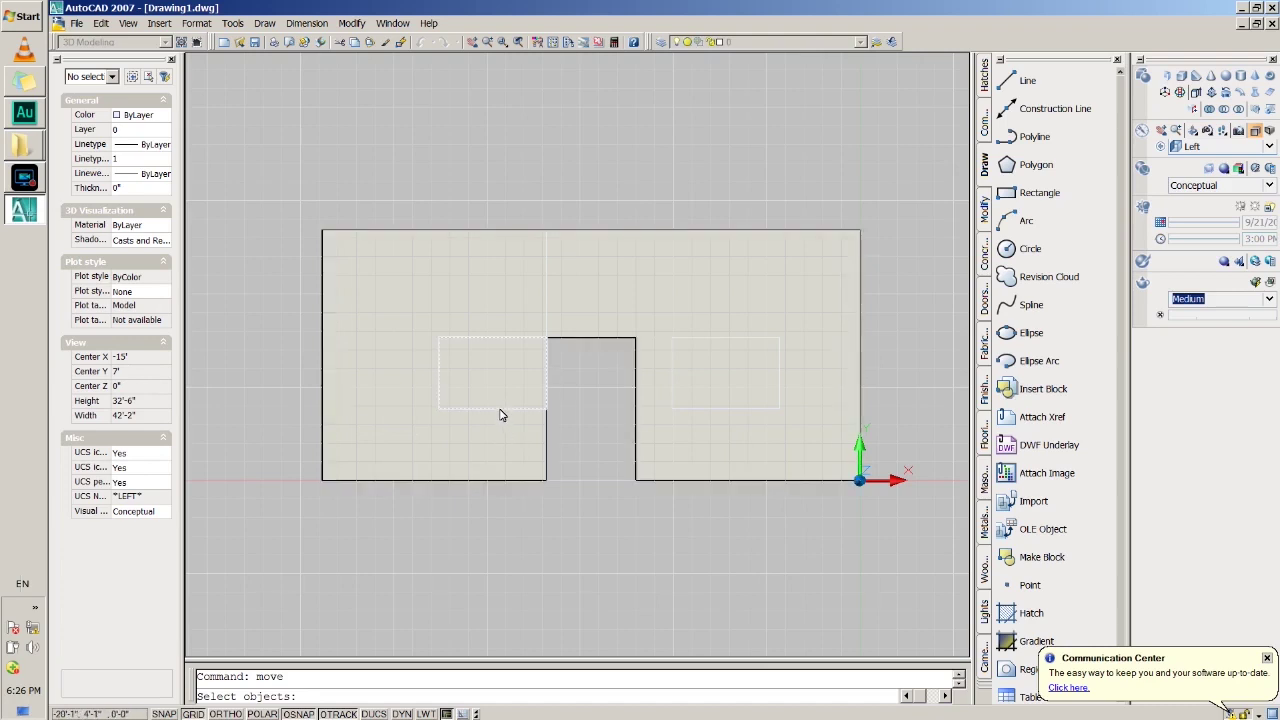
click(501, 409)
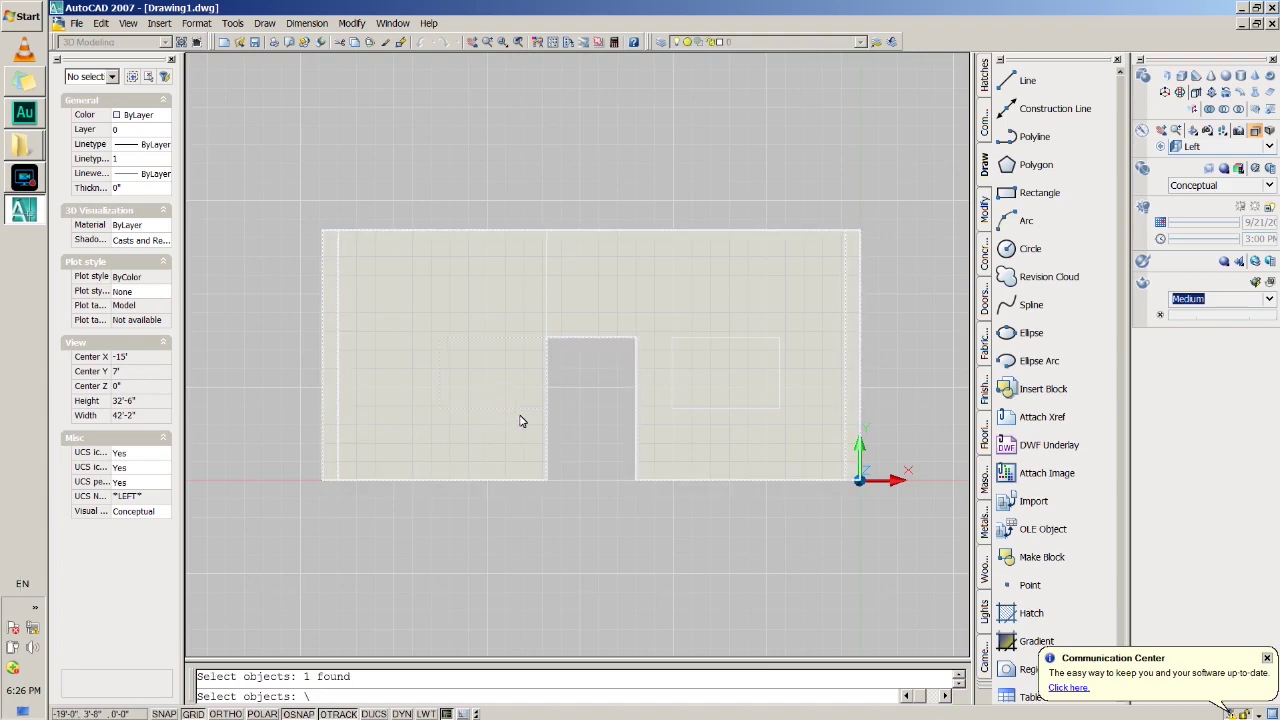
key(Return)
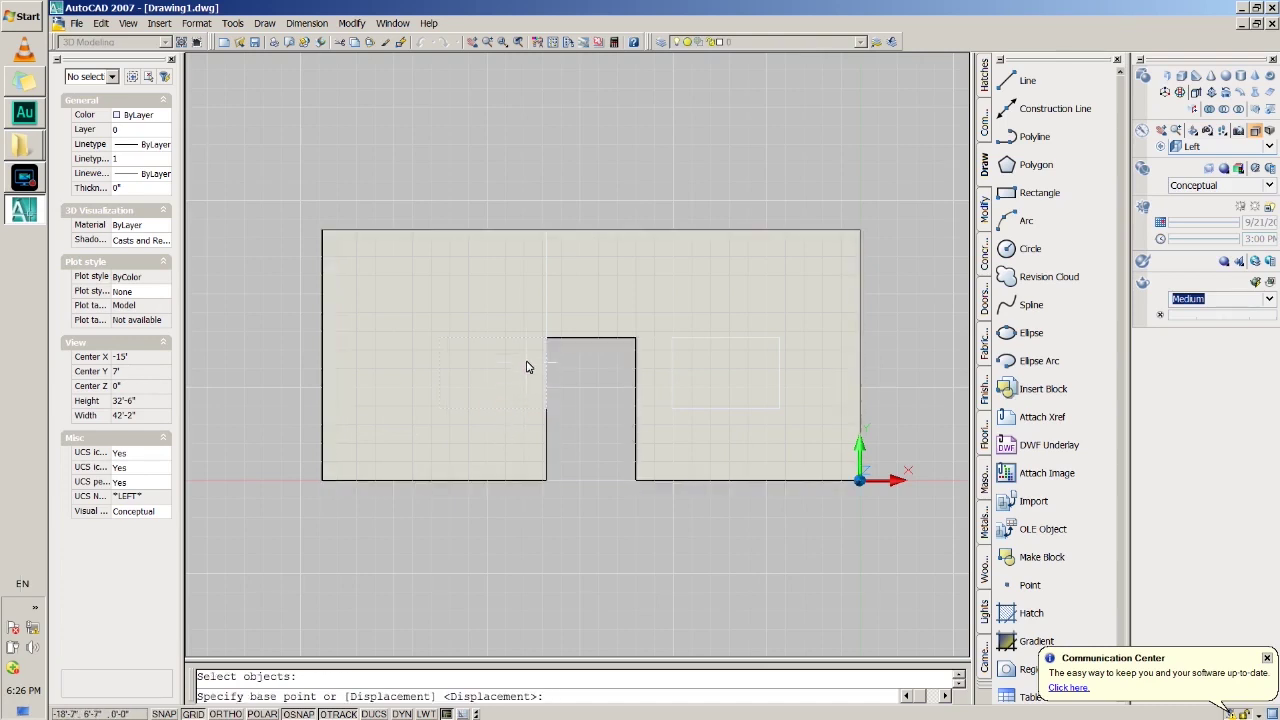
click(546, 340)
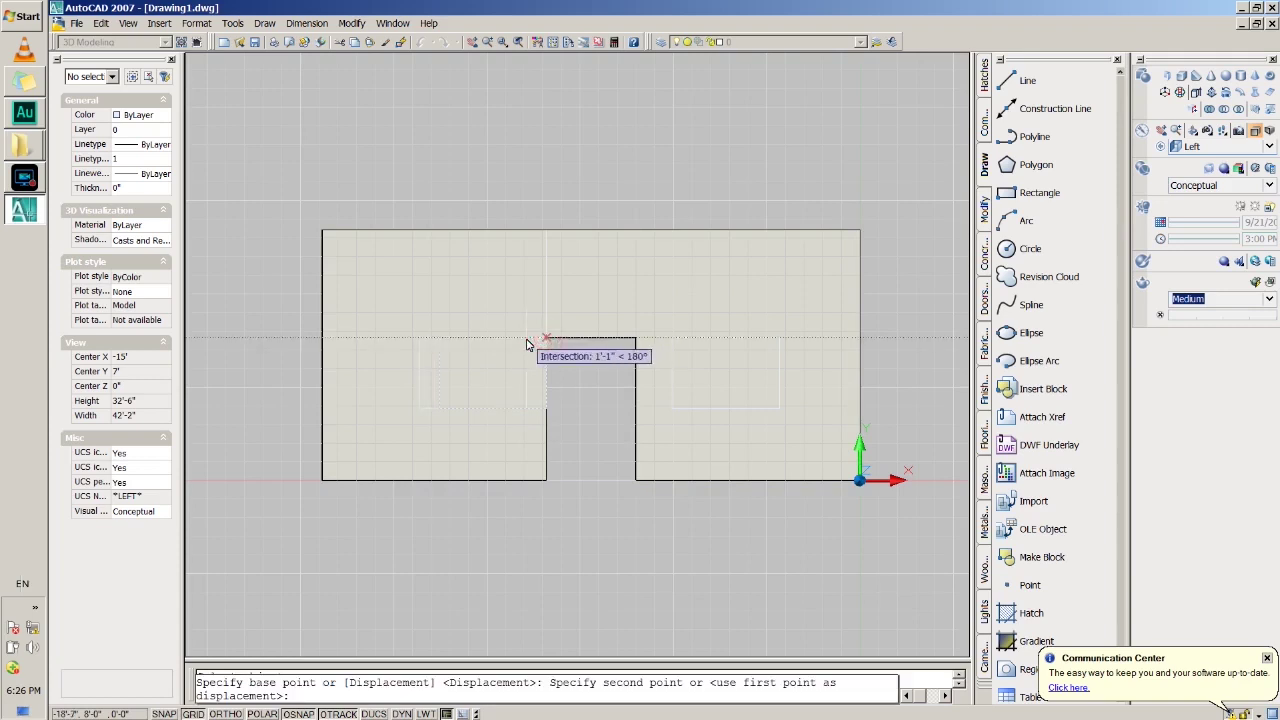
text(2')
key(Return)
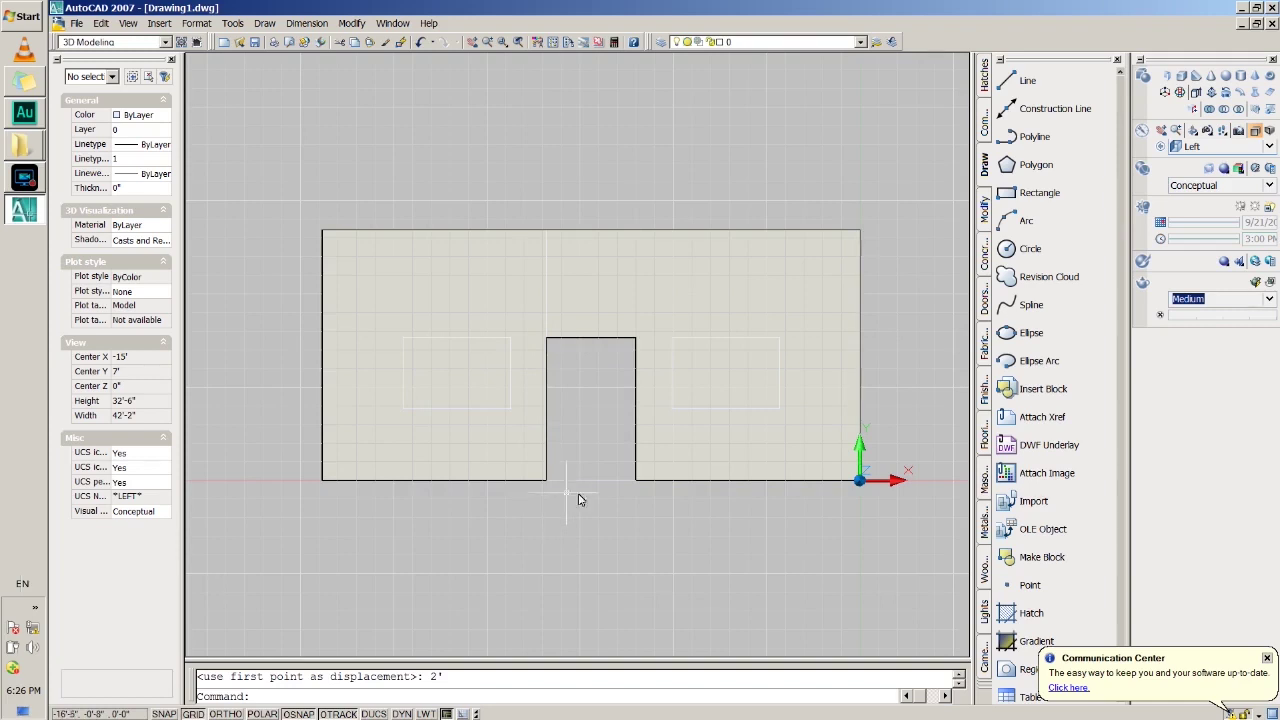
click(1220, 146)
In SW Isometric, press-pull the window rectangle right of the door through the walls
click(1213, 253)
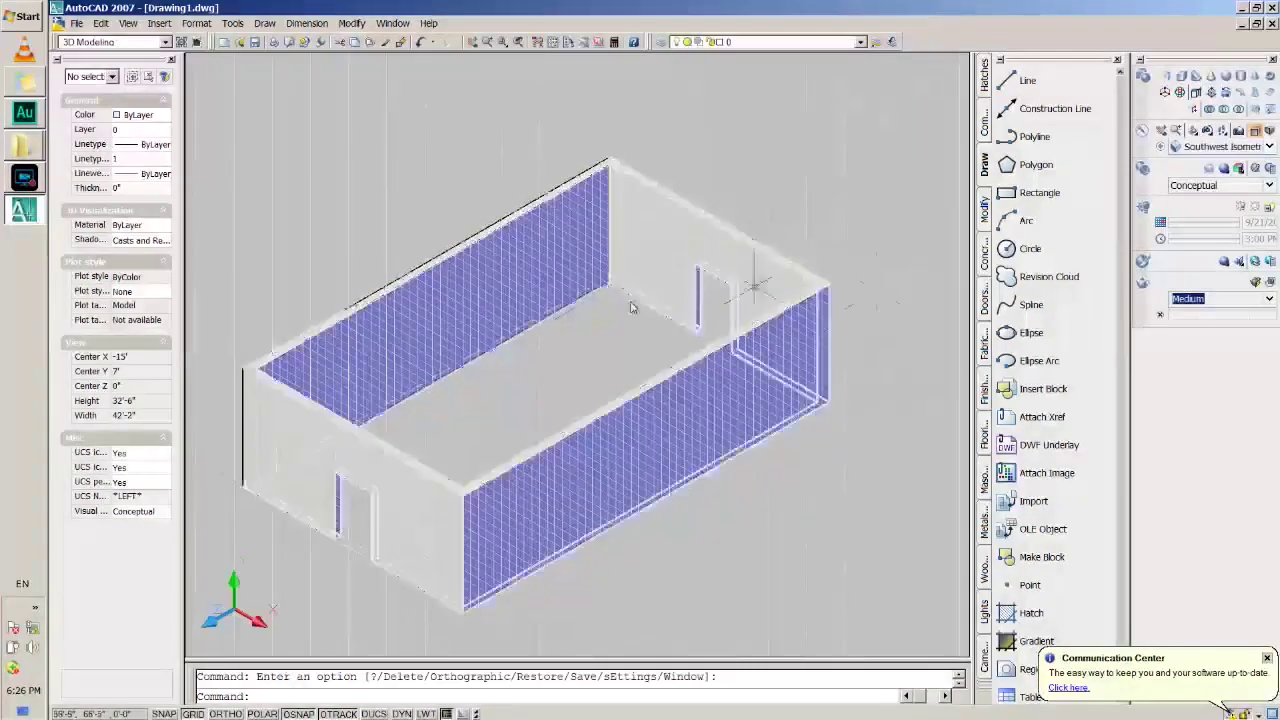
click(1210, 93)
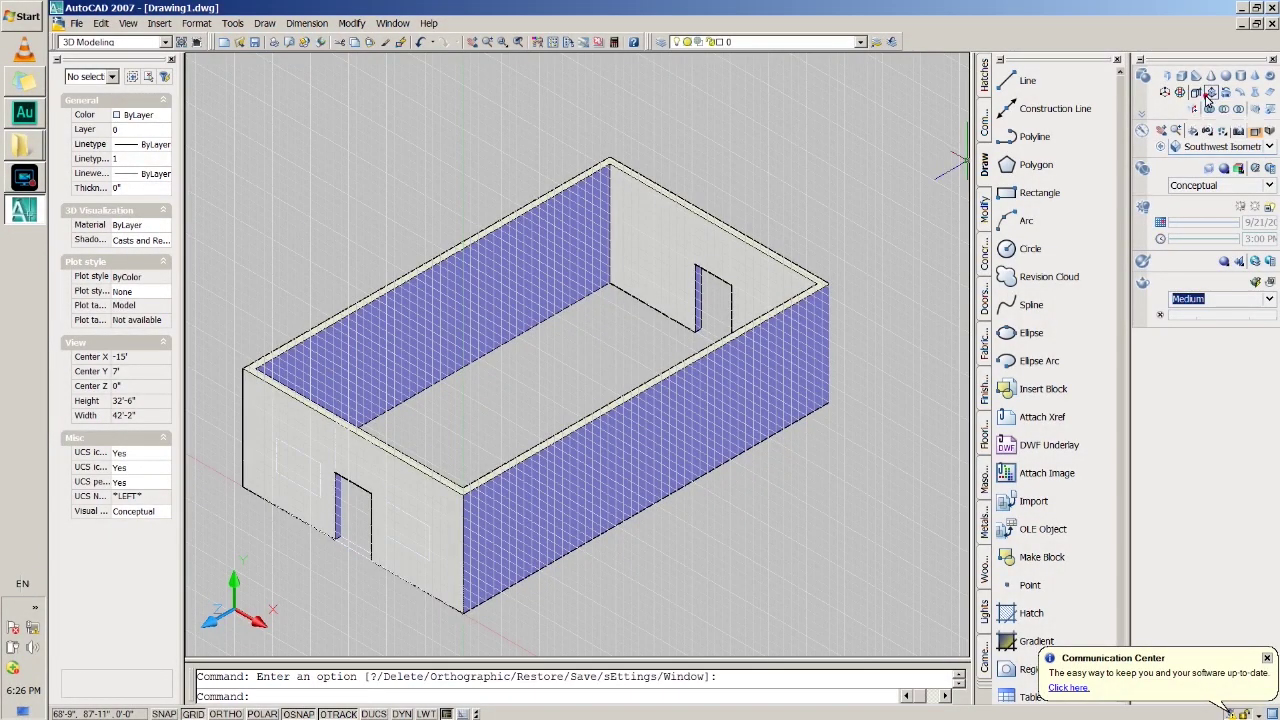
click(405, 540)
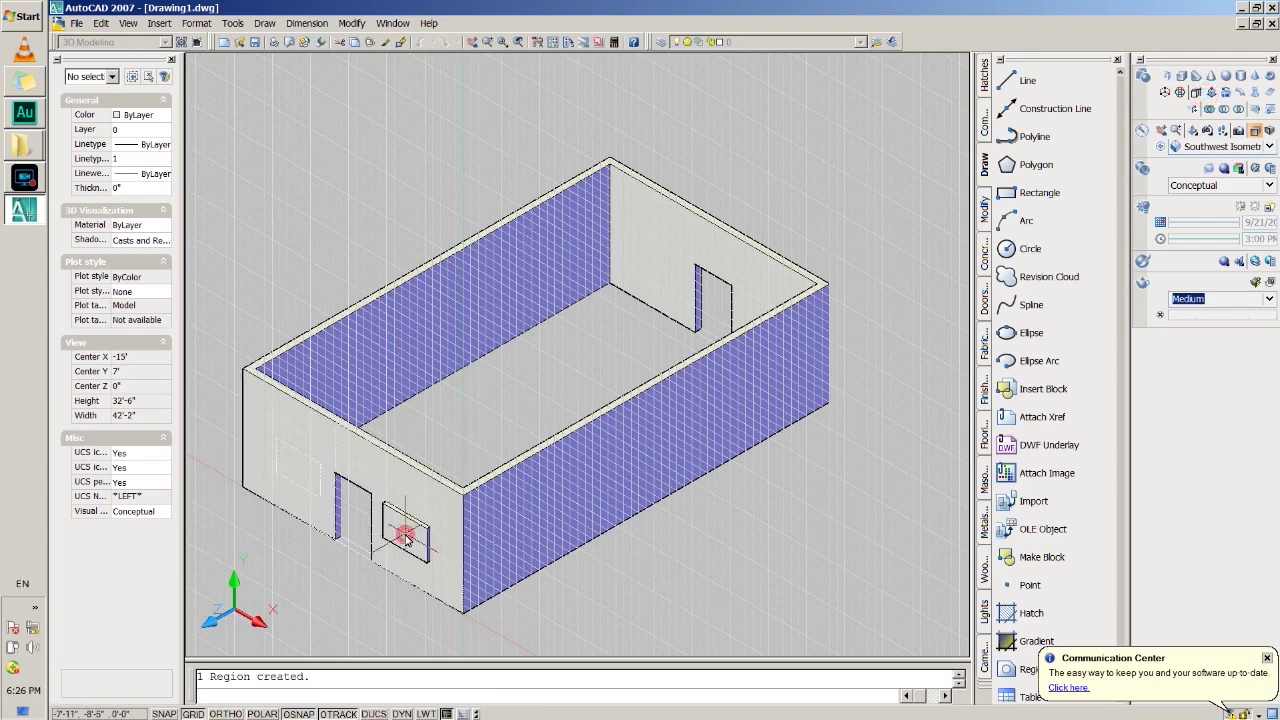
click(937, 251)
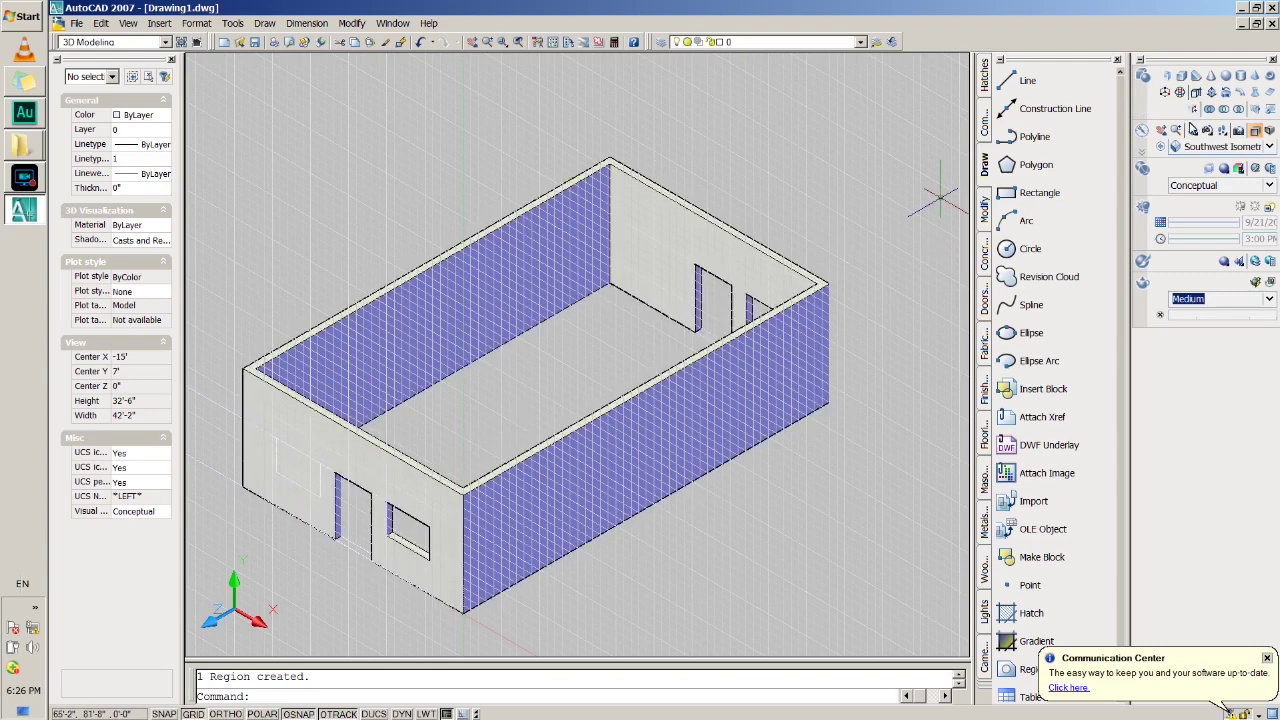
Press-pull the left window rectangle through the walls
click(1213, 93)
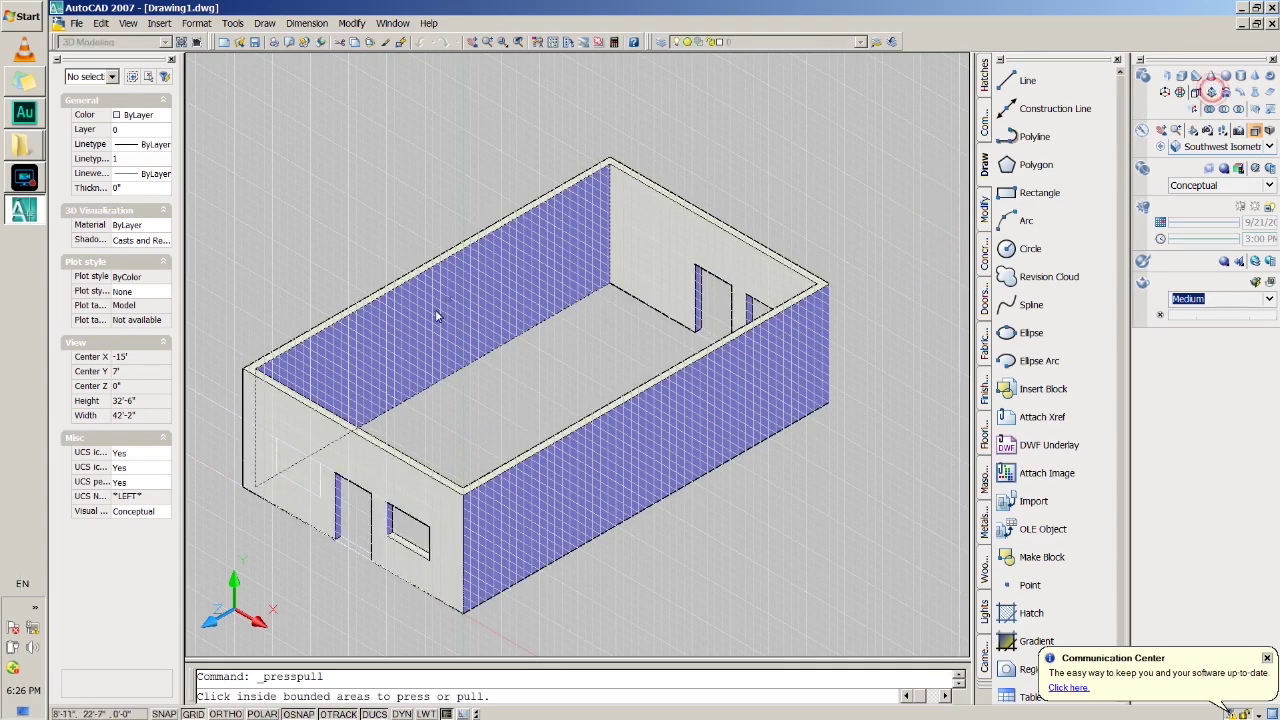
click(310, 470)
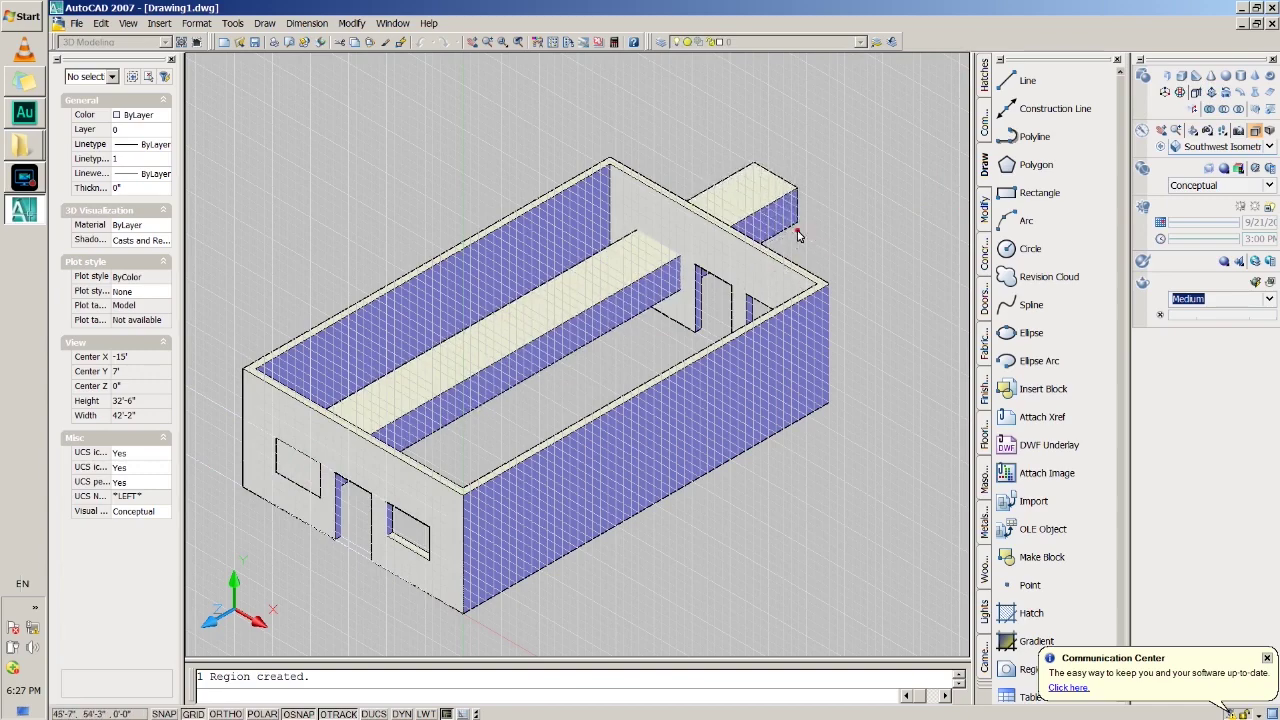
click(797, 230)
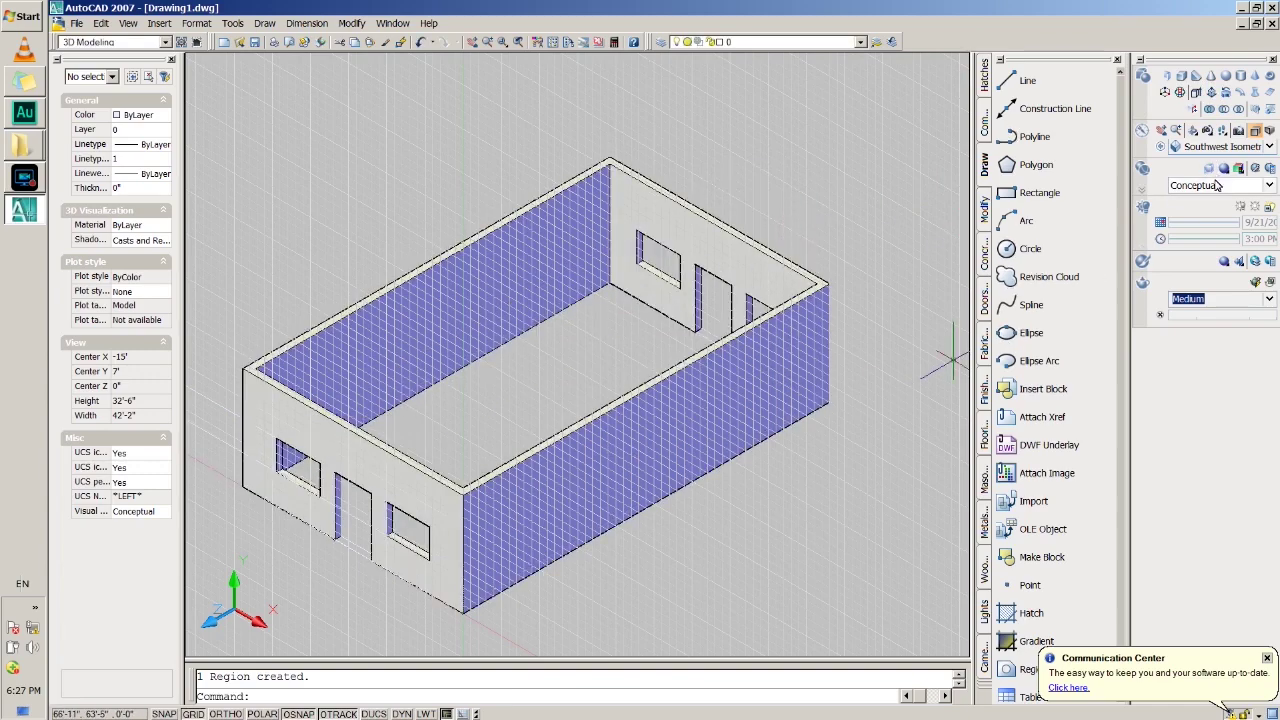
click(1222, 146)
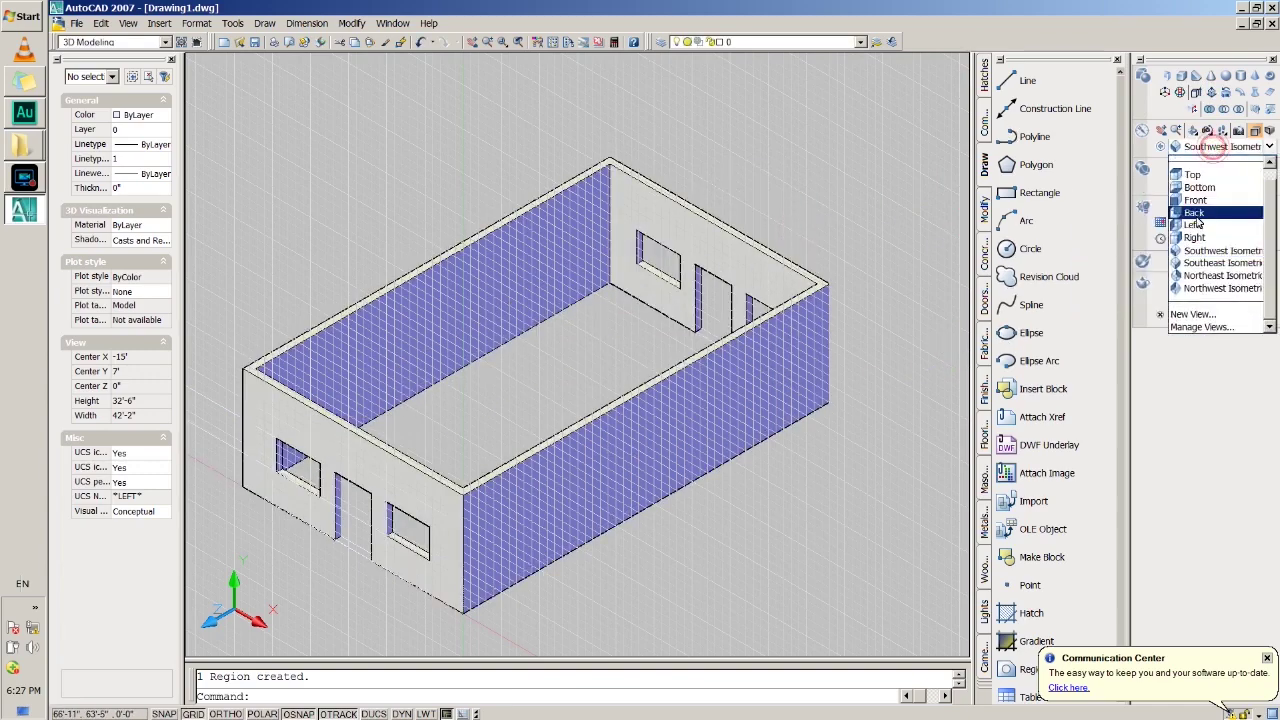
In Left view, draw a 3' by 1'6" rectangle from the left window's top-left corner
click(1195, 209)
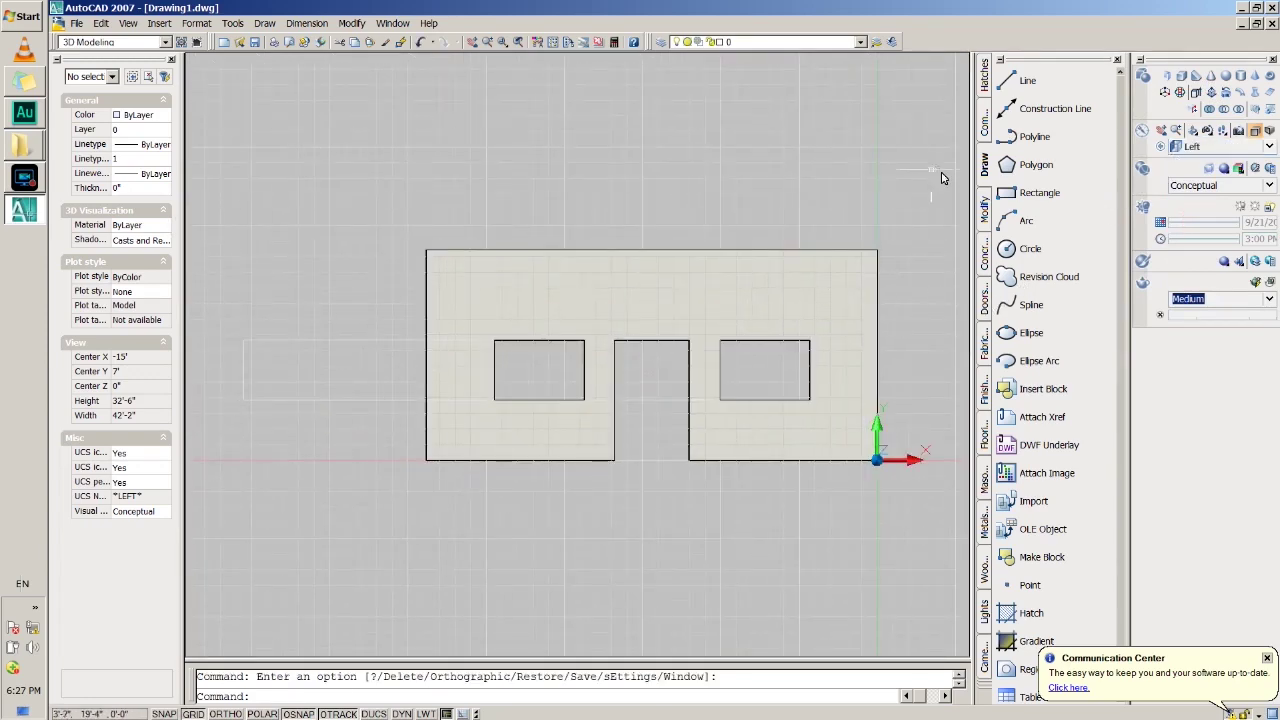
click(1010, 196)
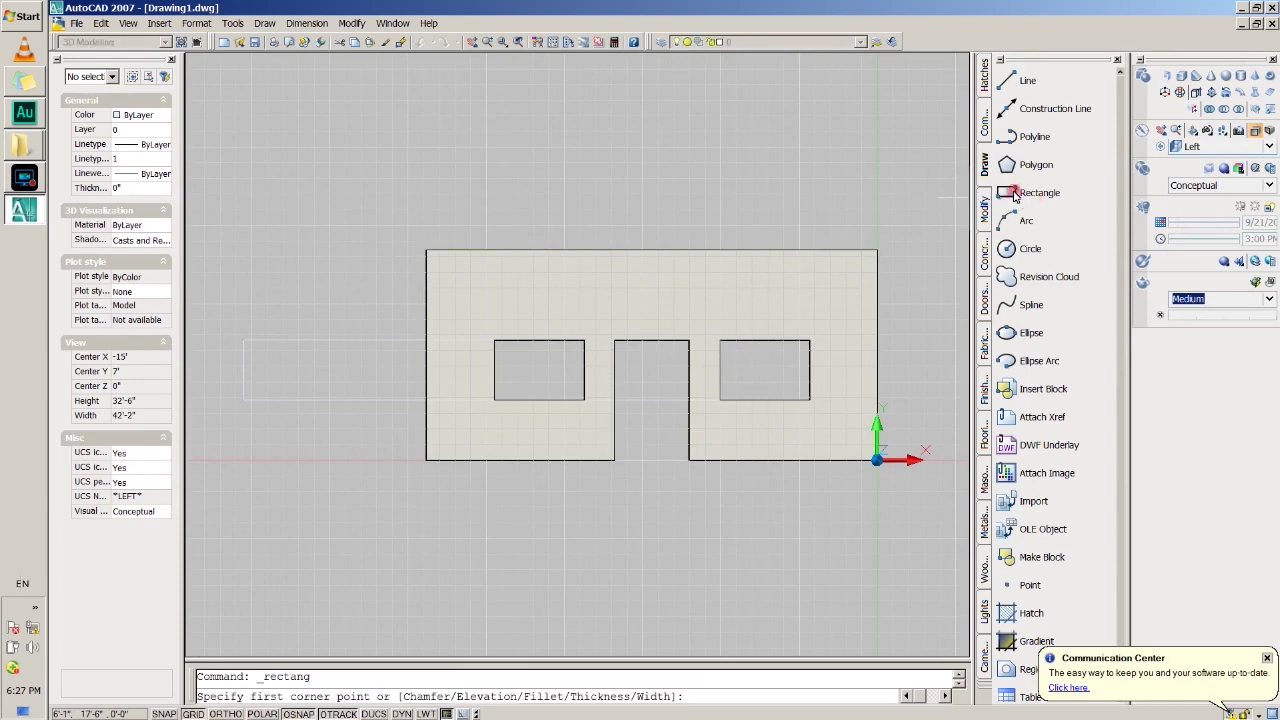
click(494, 340)
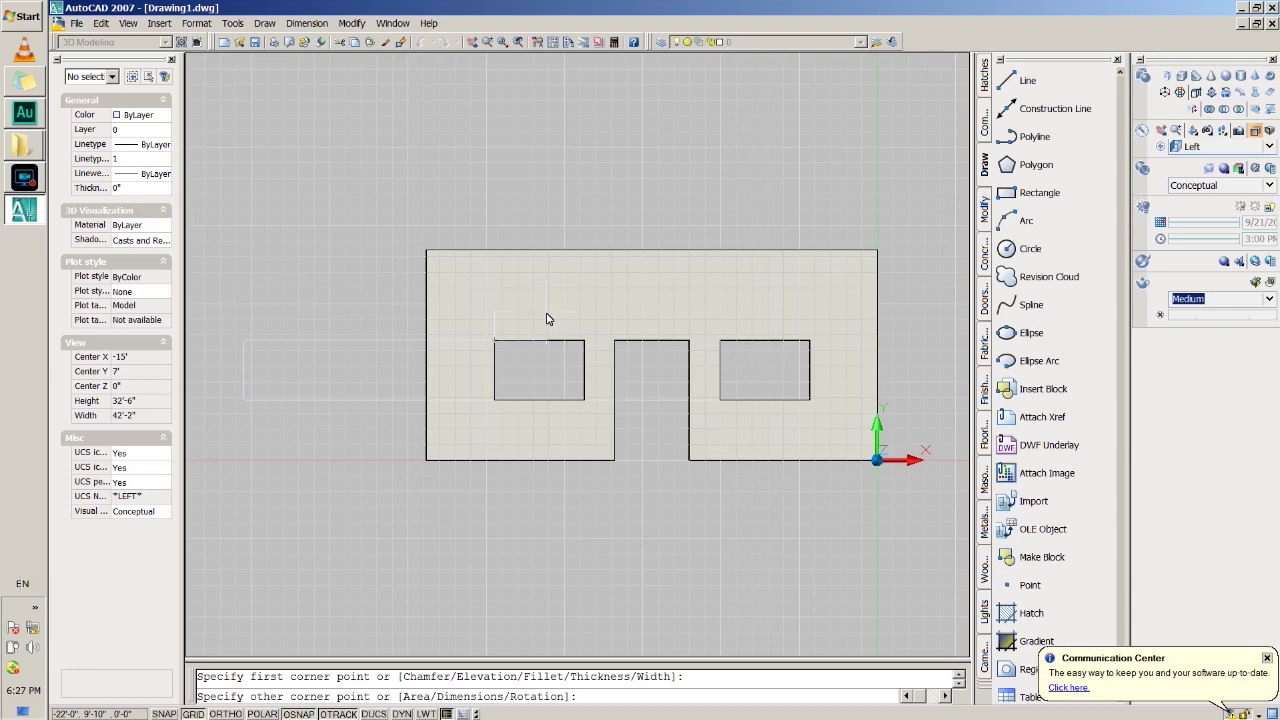
text(d)
key(Return)
text(3')
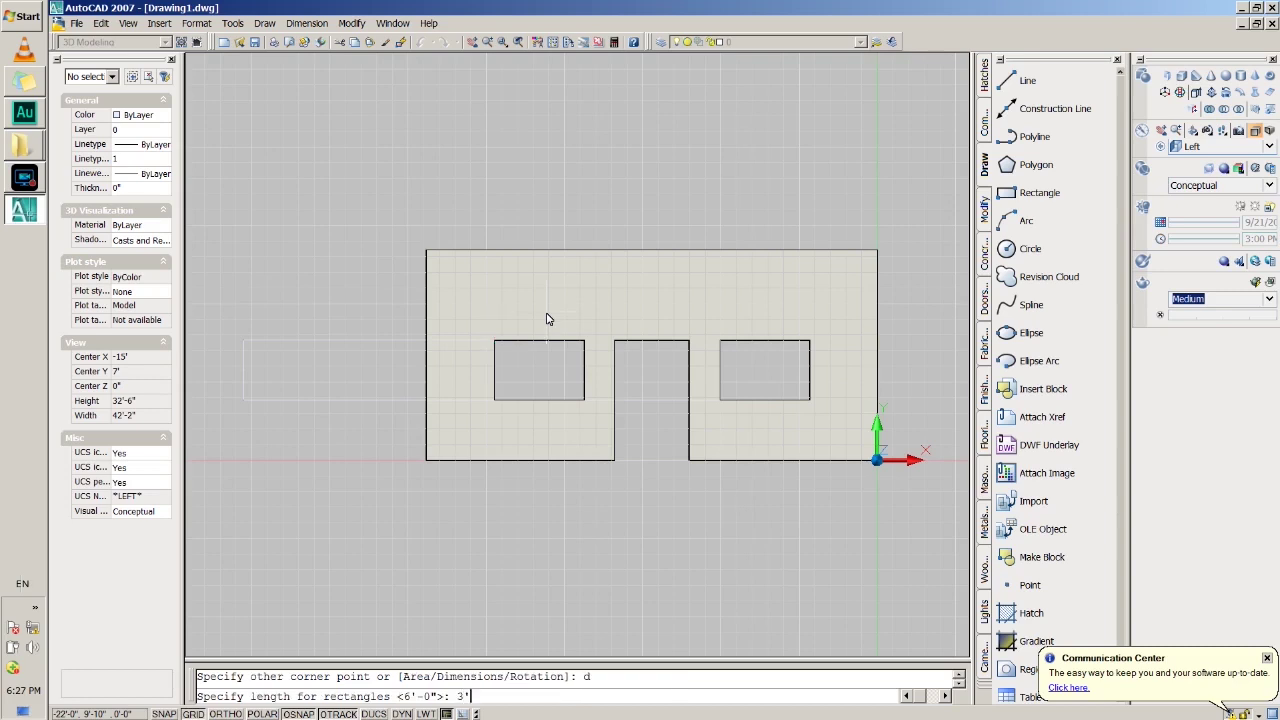
key(Return)
text(1'6")
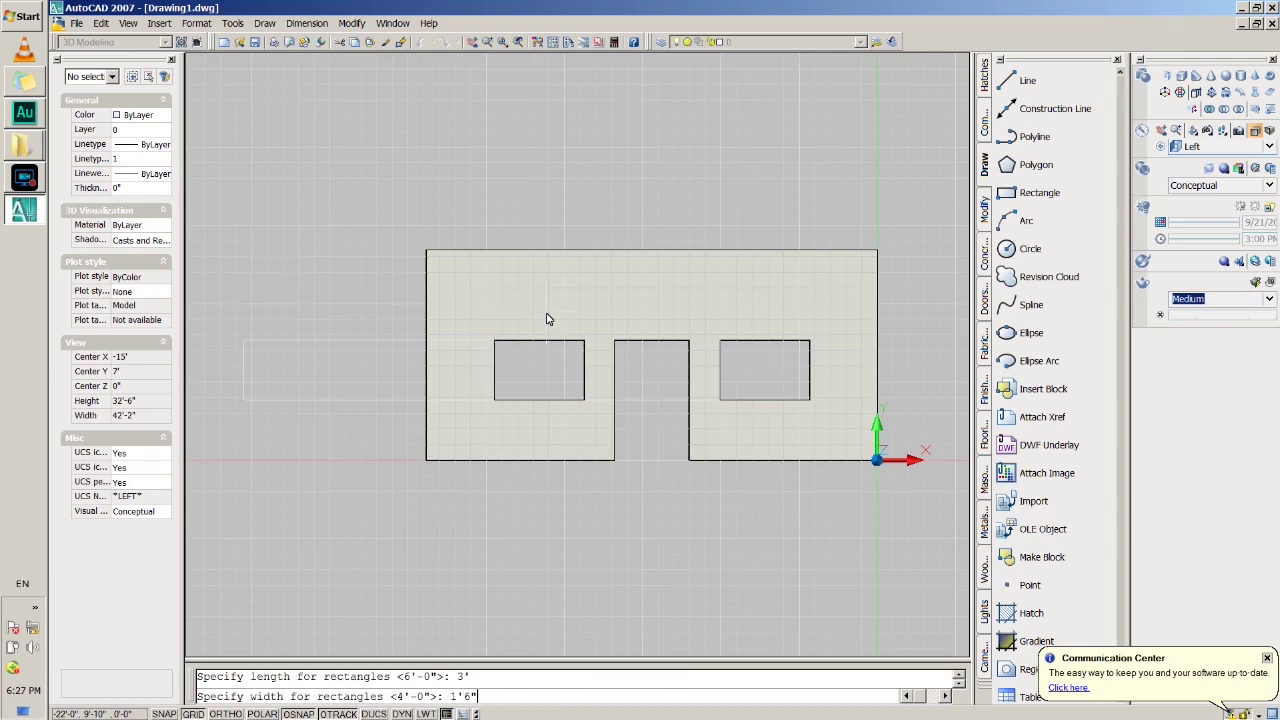
key(Return)
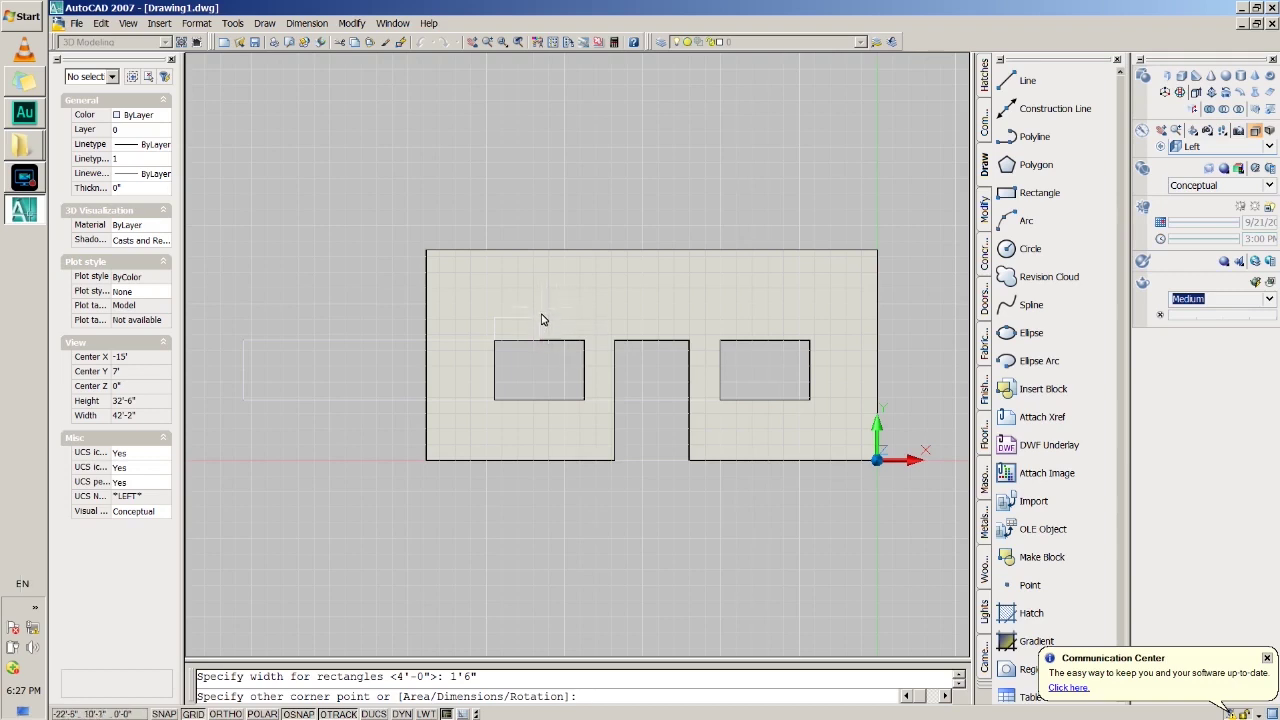
click(541, 323)
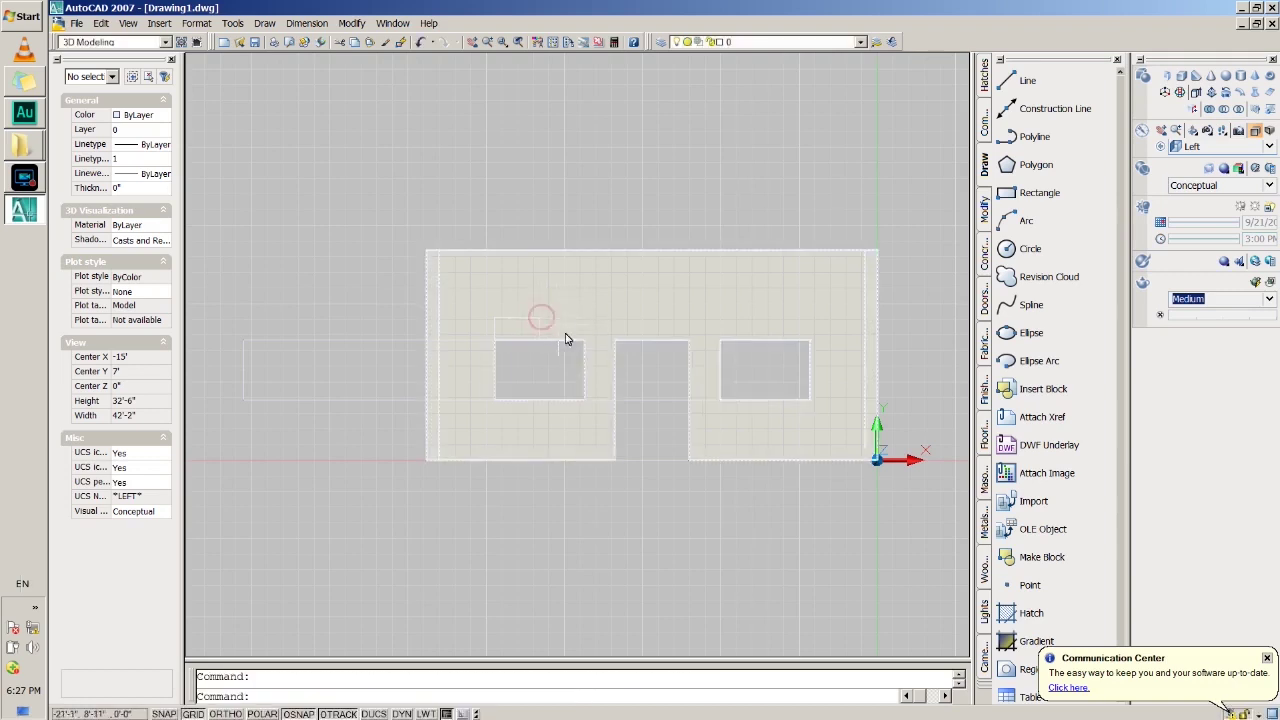
Copy the ventilator rectangle from above the left window to above the right window
scroll(519, 333, up, 1)
scroll(519, 328, up, 1)
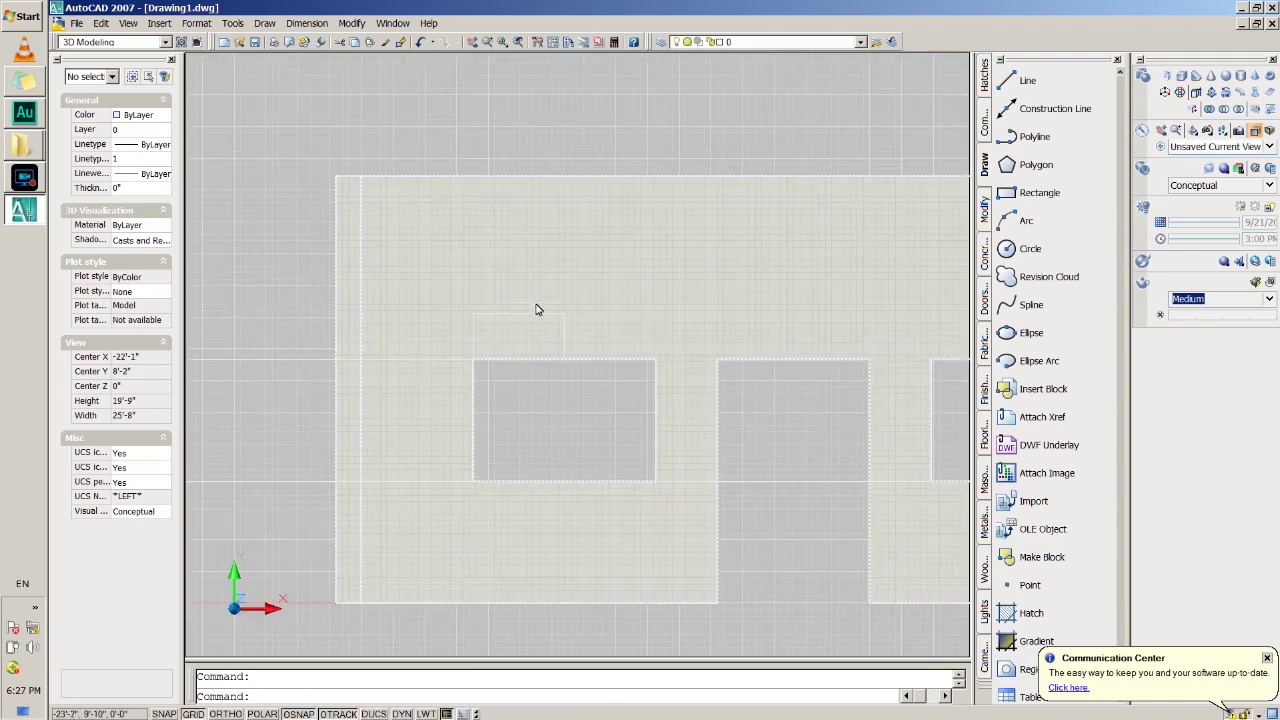
key(Escape)
key(Return)
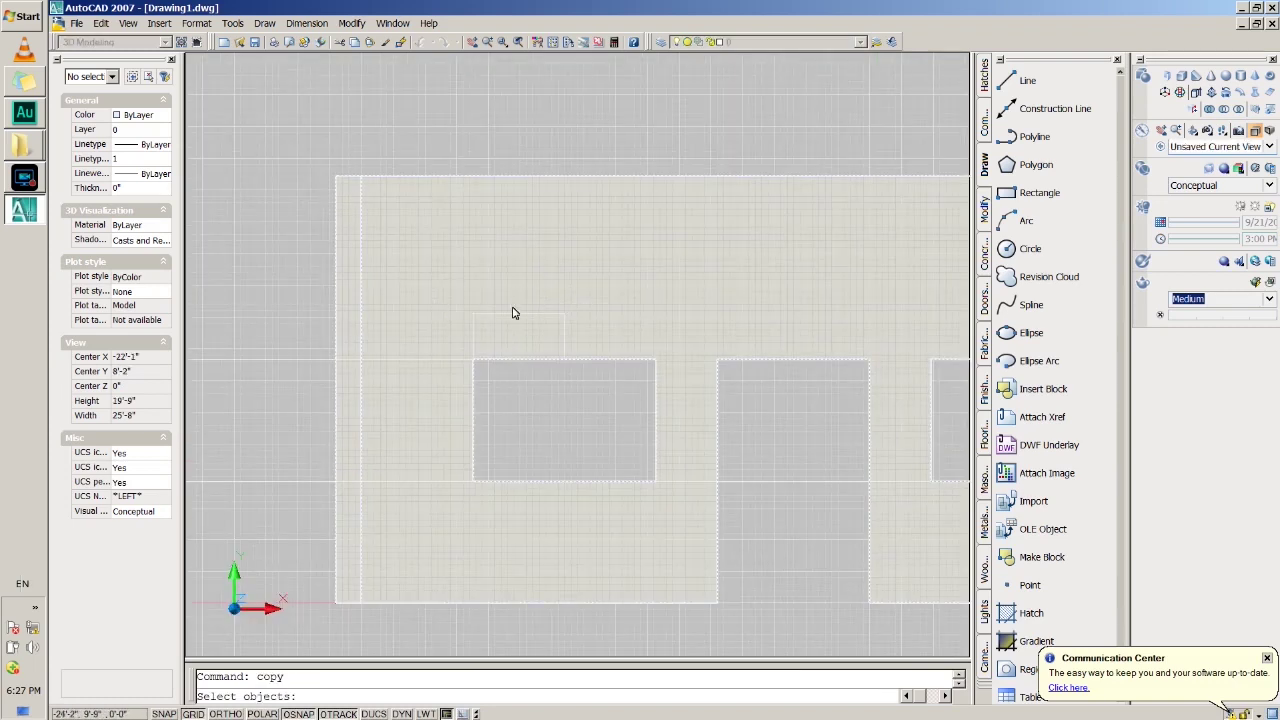
click(512, 317)
key(Return)
click(473, 360)
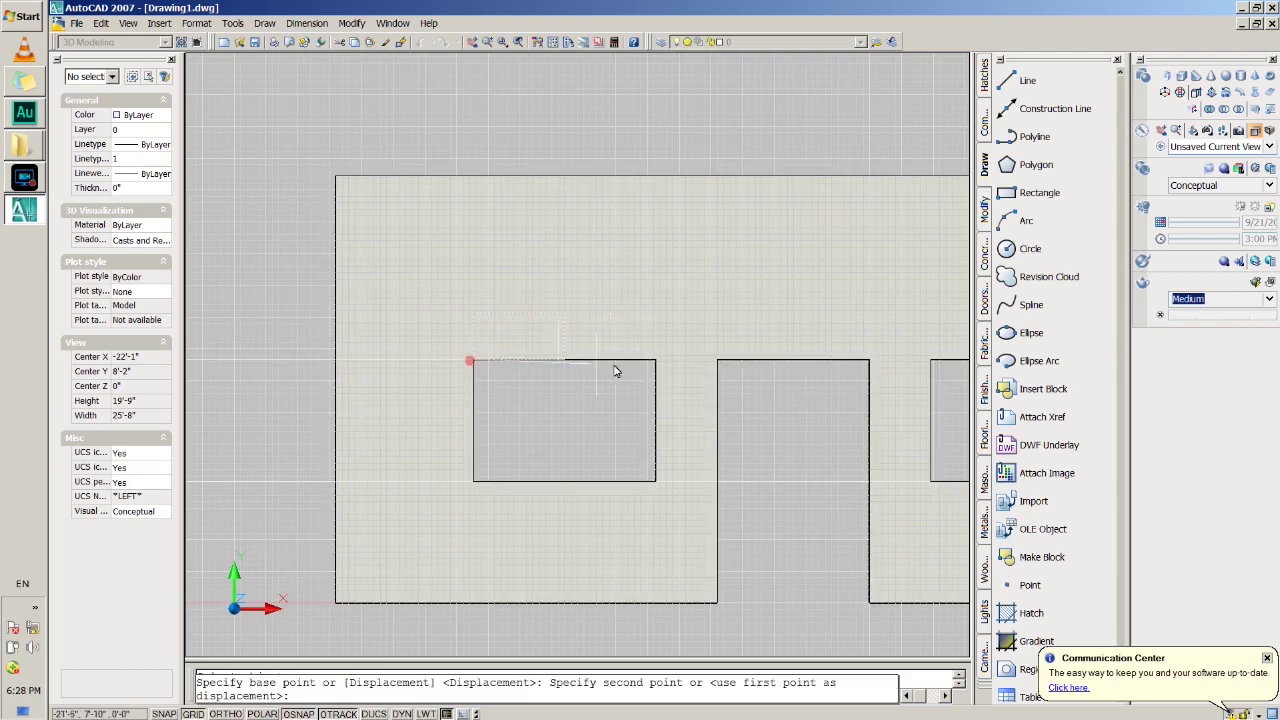
click(929, 368)
key(Escape)
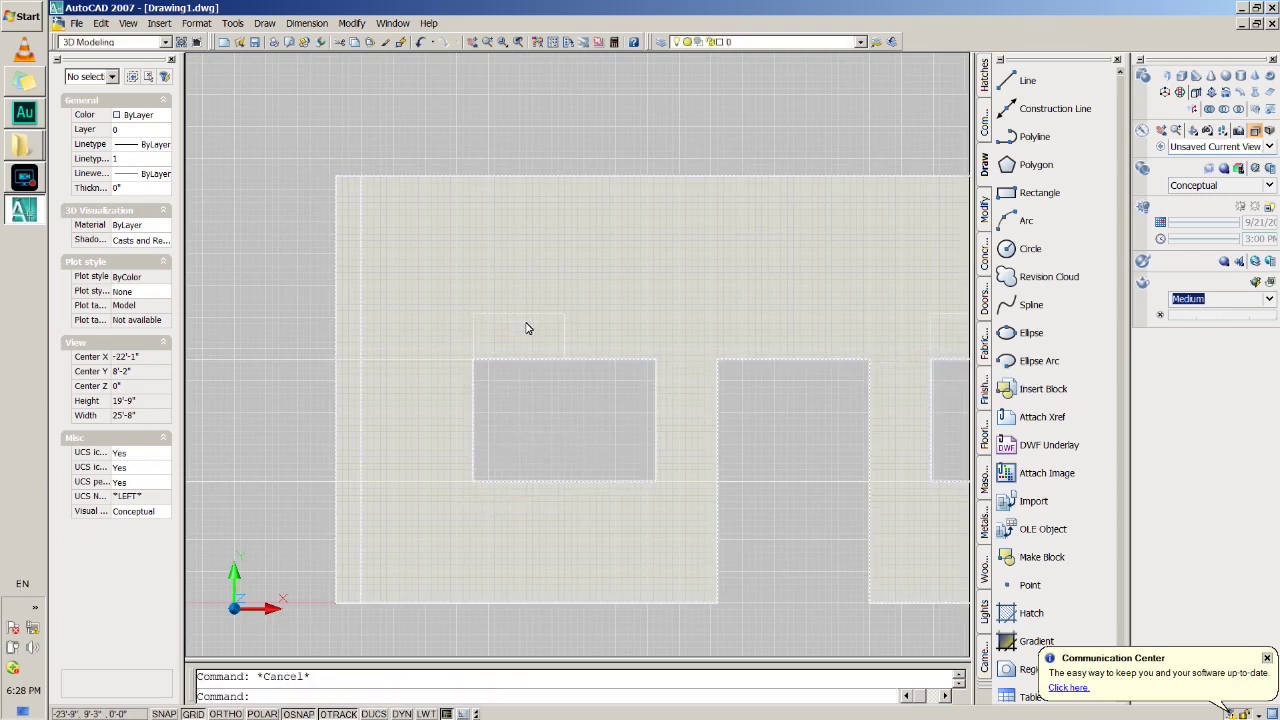
text(move)
key(Escape)
key(super+r)
text(calc)
key(Return)
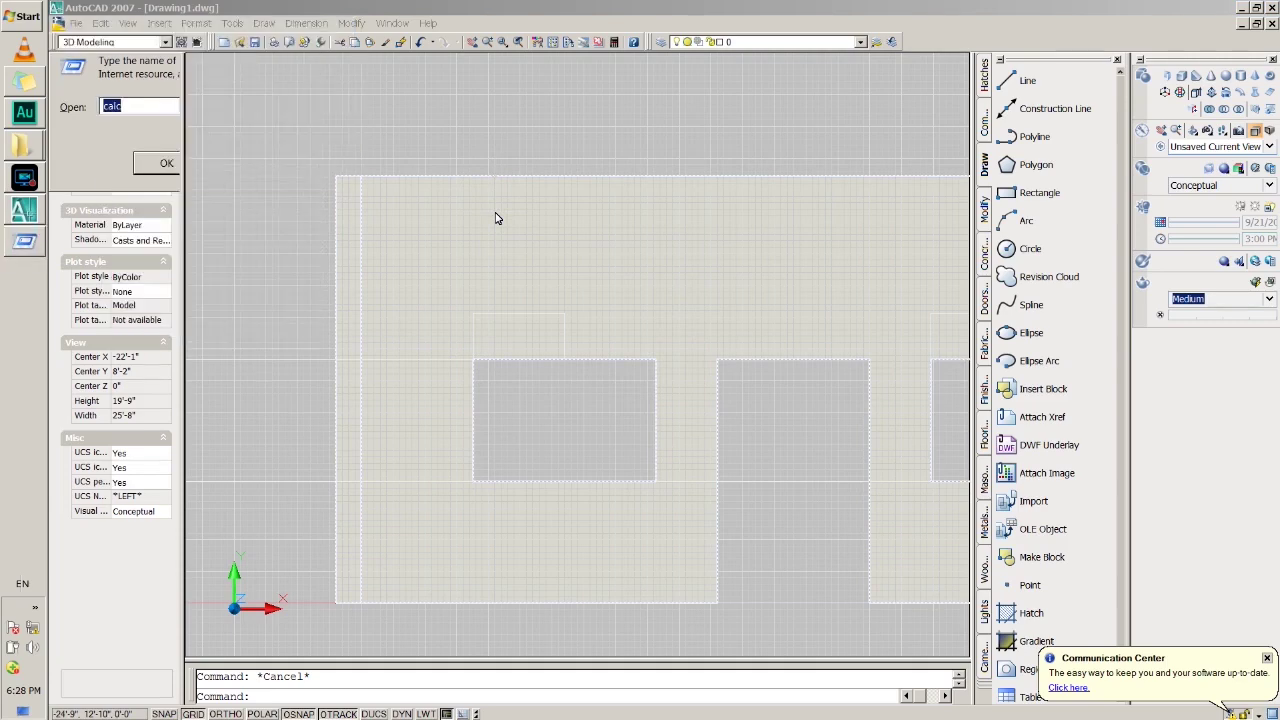
text(148)
key(Return)
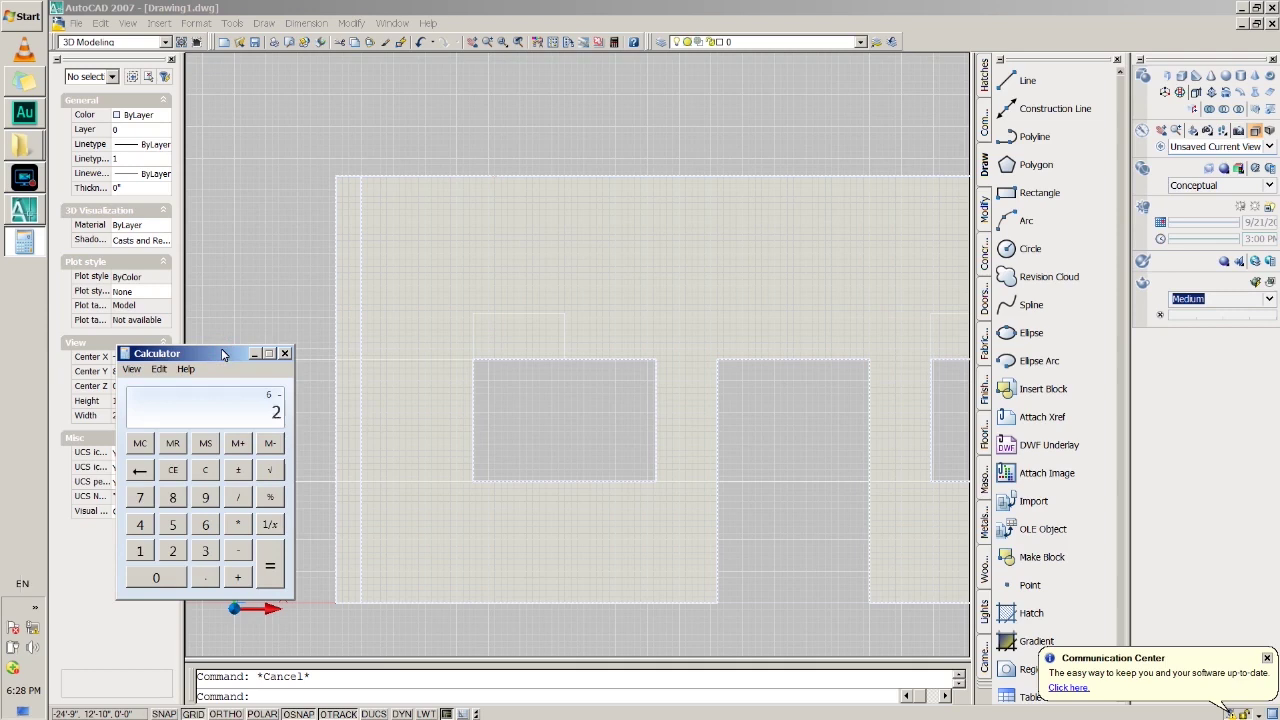
click(284, 353)
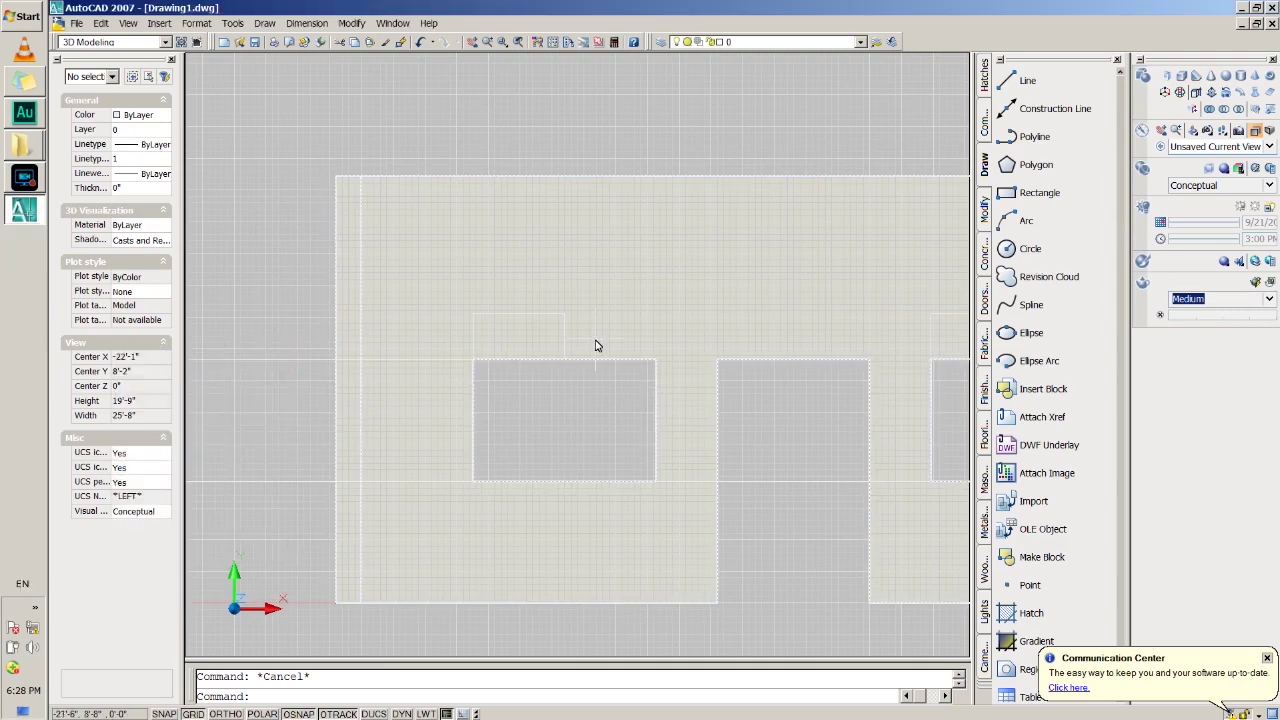
click(547, 696)
Move both ventilator outlines up 1'6" with the MOVE command
text(move)
key(Return)
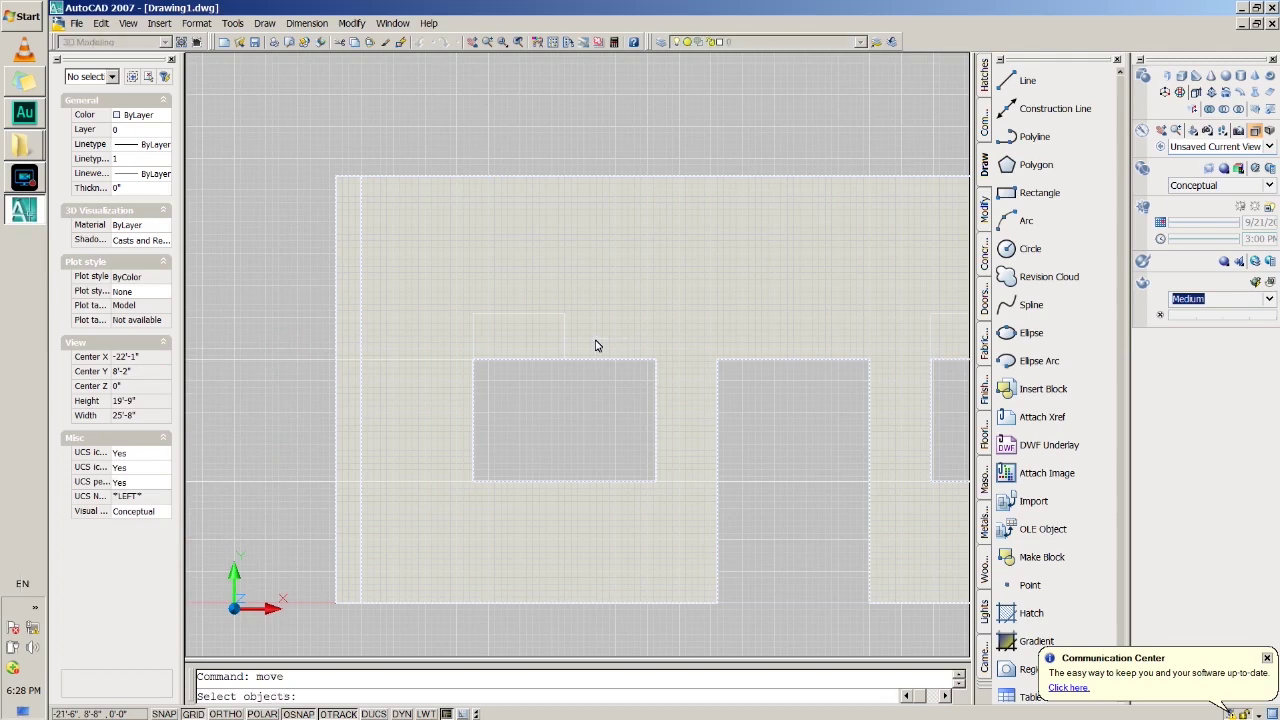
click(470, 349)
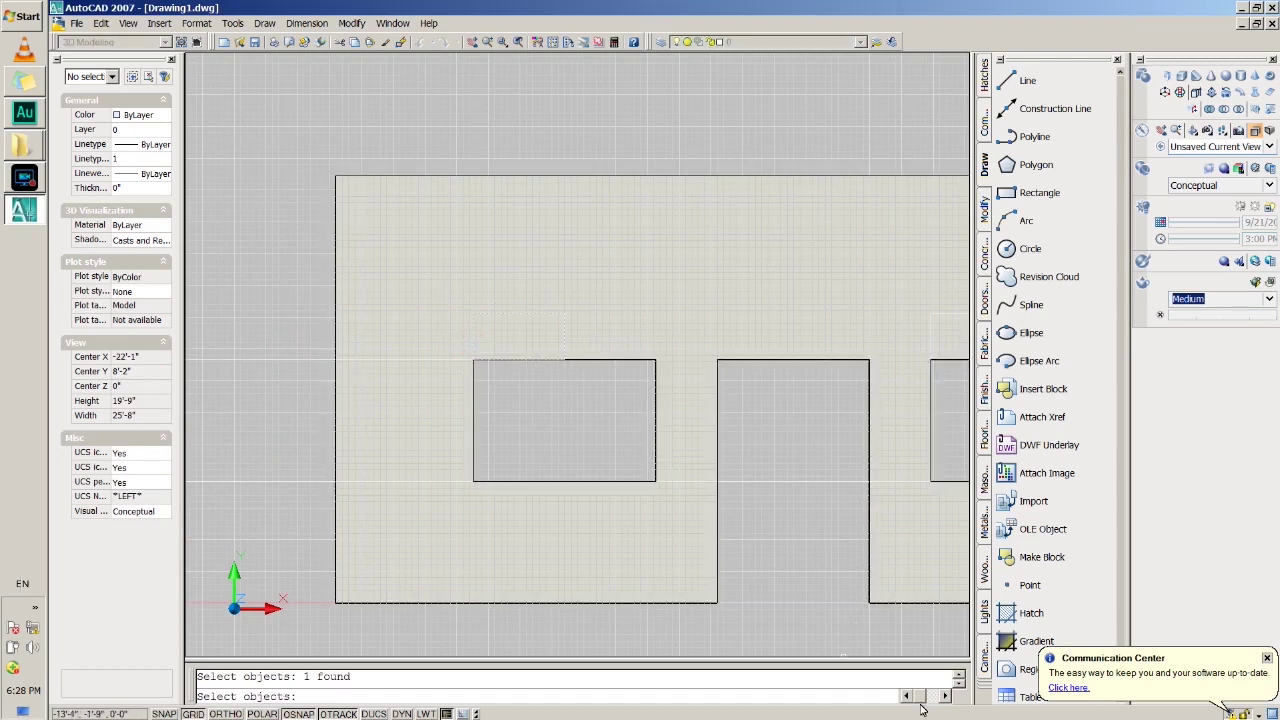
middle_drag(771, 514, 557, 520)
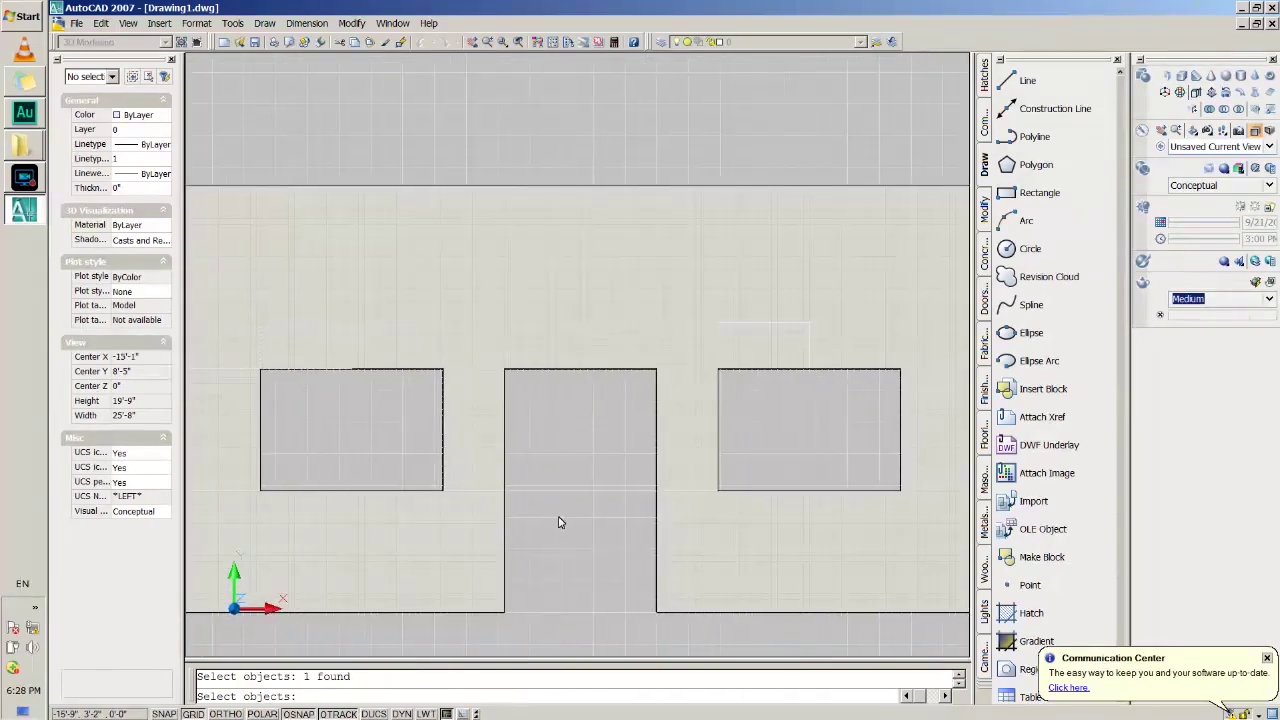
click(718, 347)
key(Return)
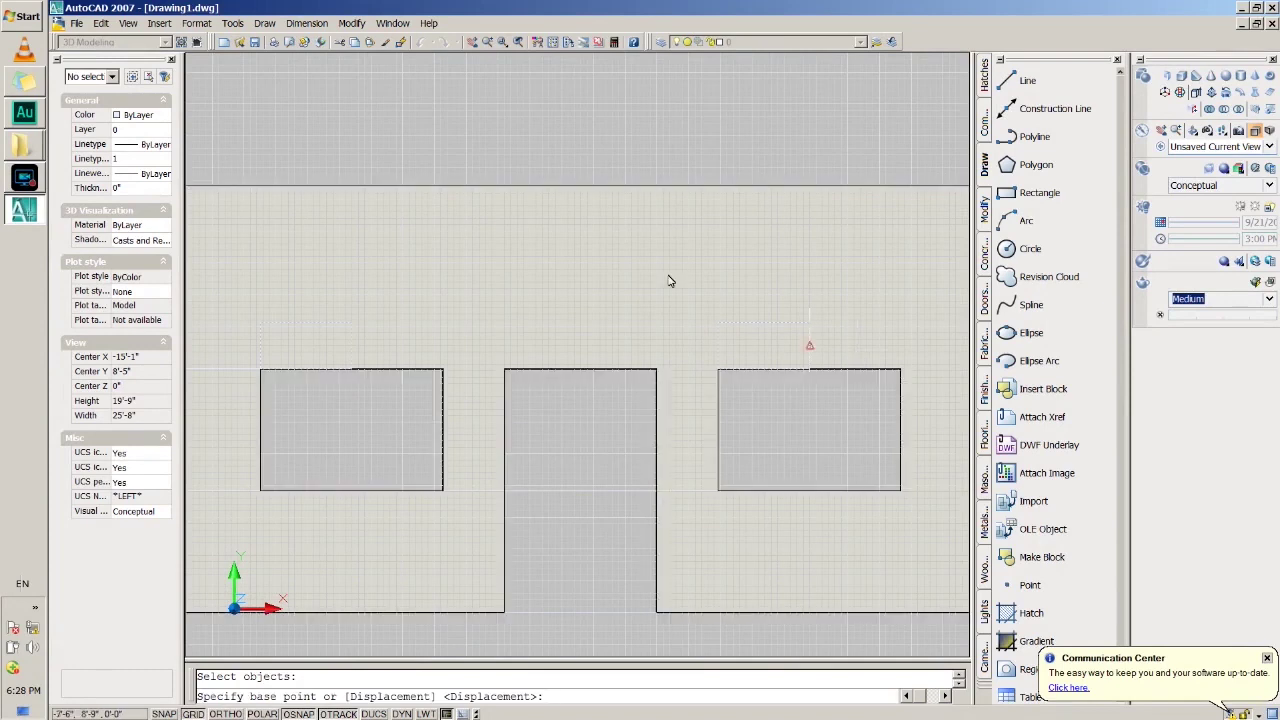
click(259, 371)
text(1'6")
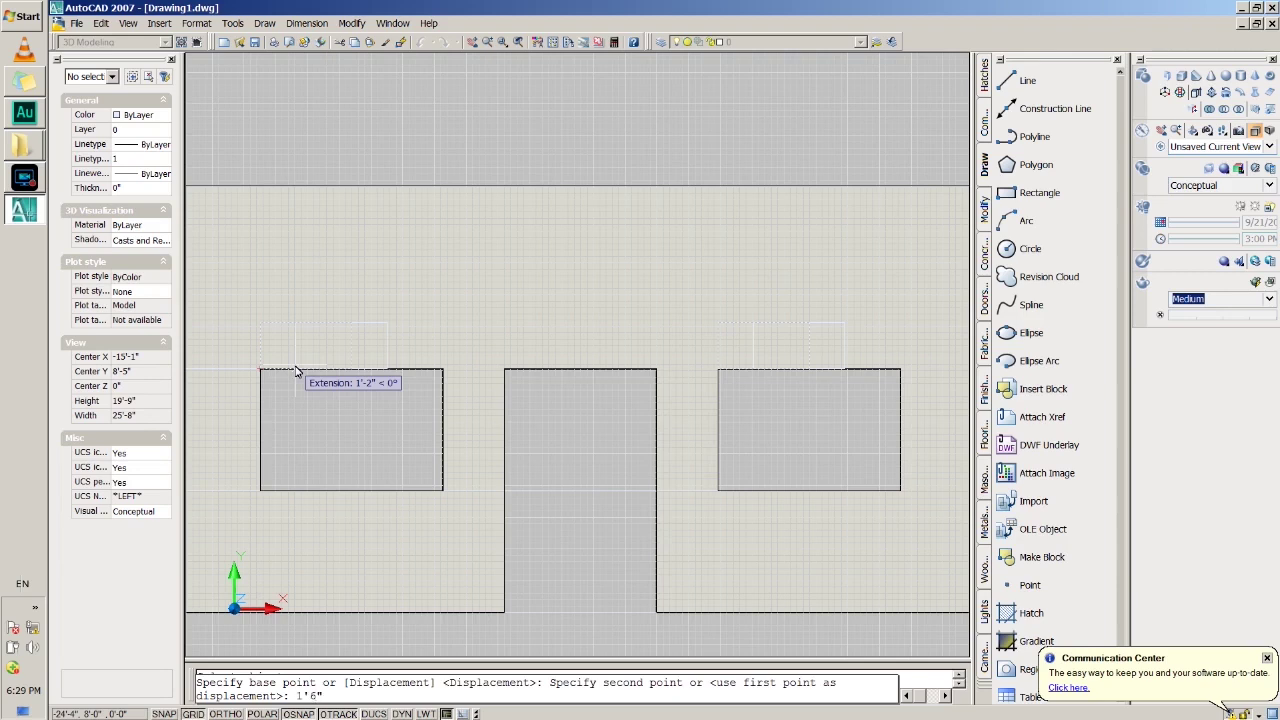
key(Return)
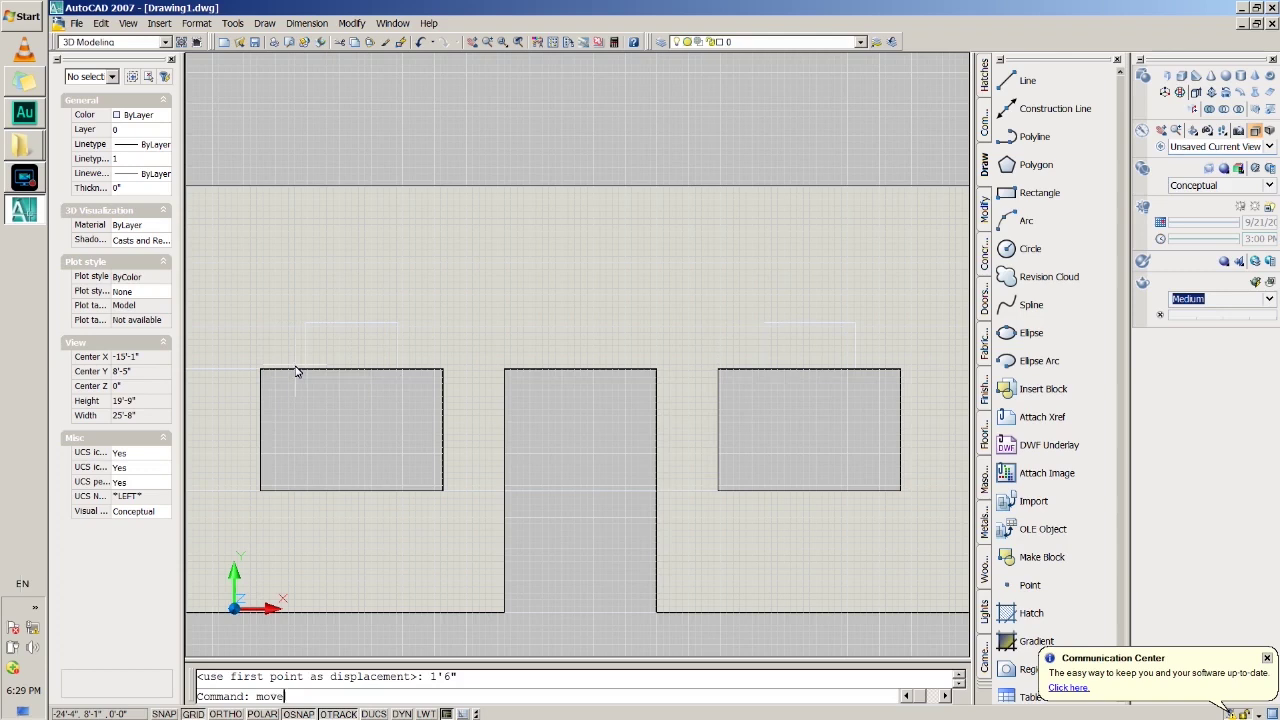
Move both outlines up 4', then undo that move
key(Return)
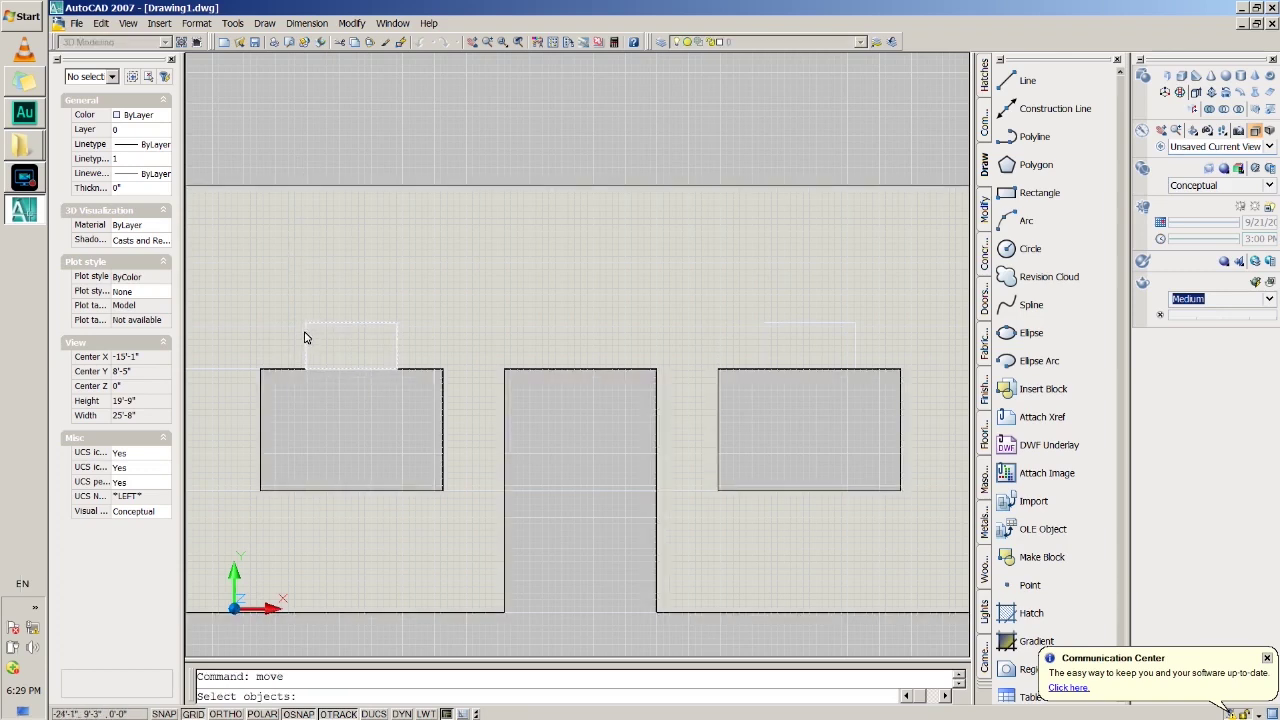
click(305, 336)
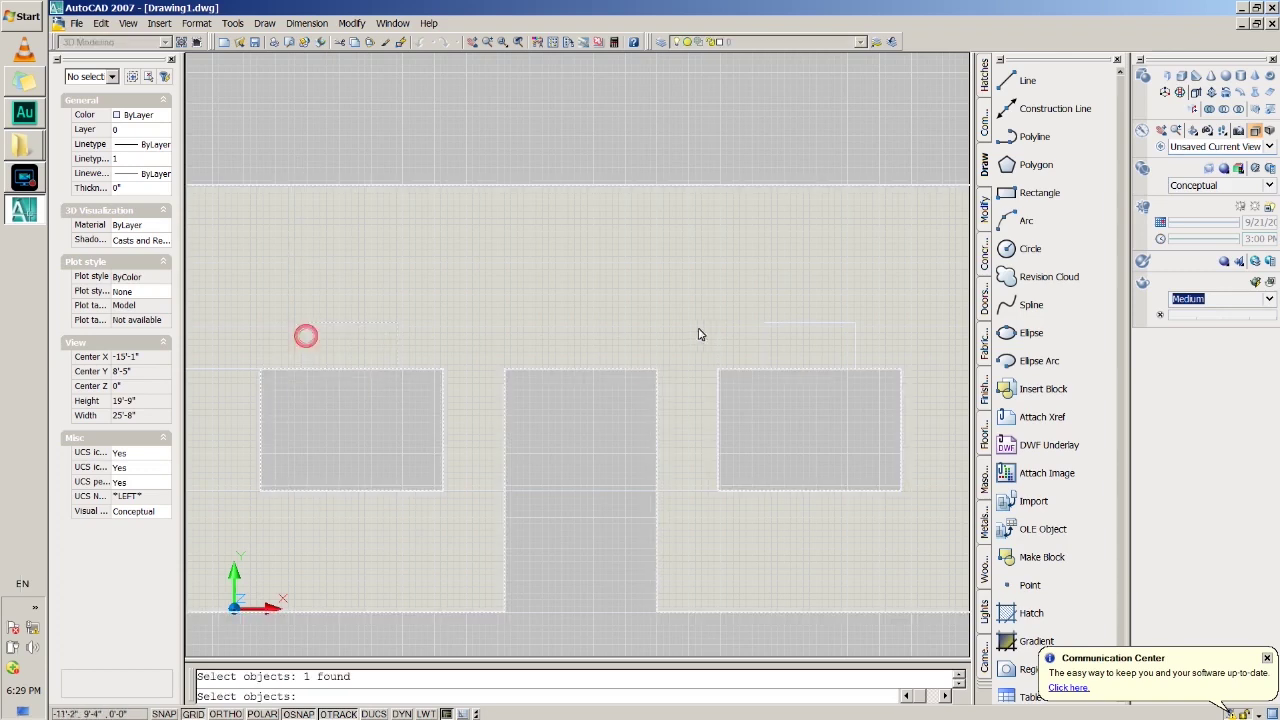
click(763, 349)
key(Return)
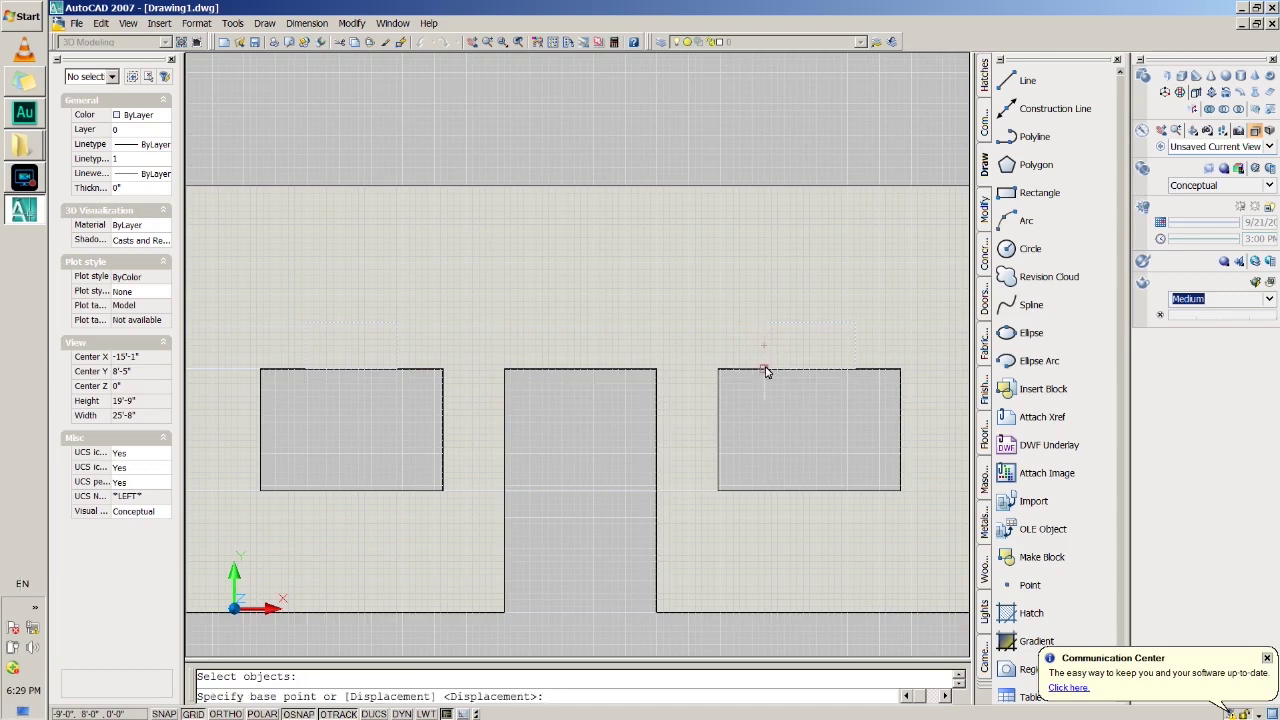
click(764, 370)
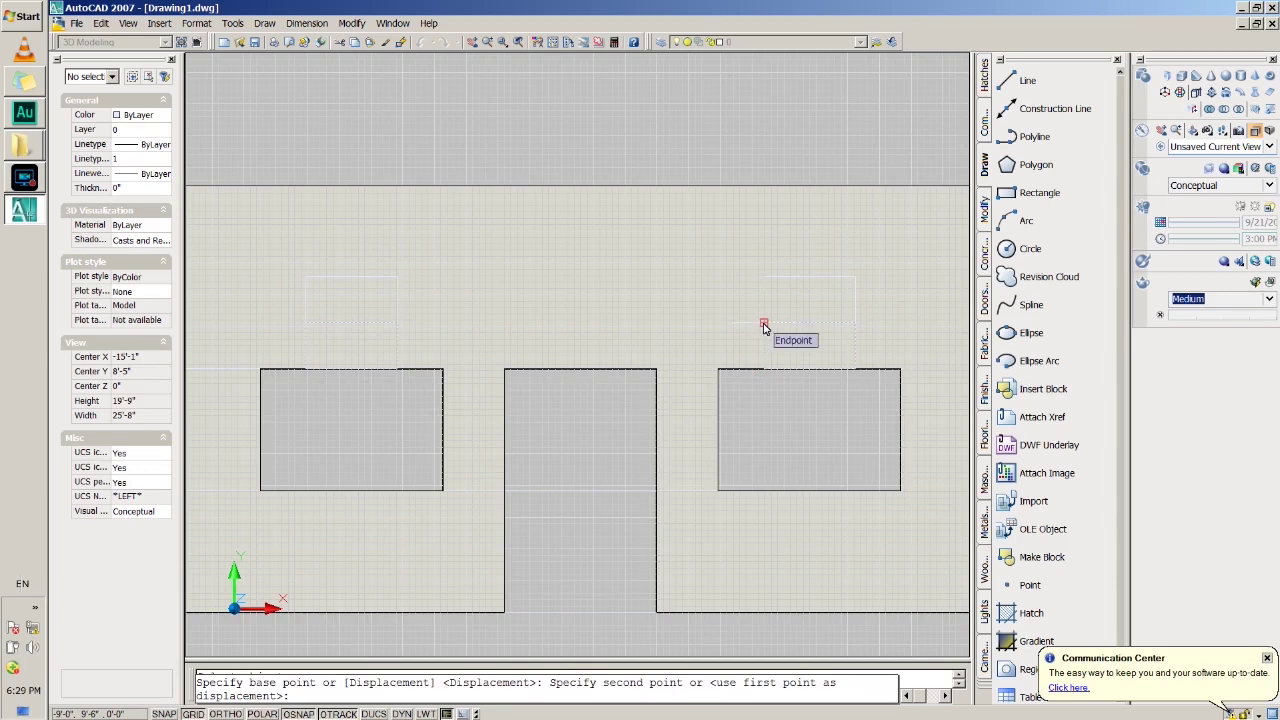
text(4')
key(Return)
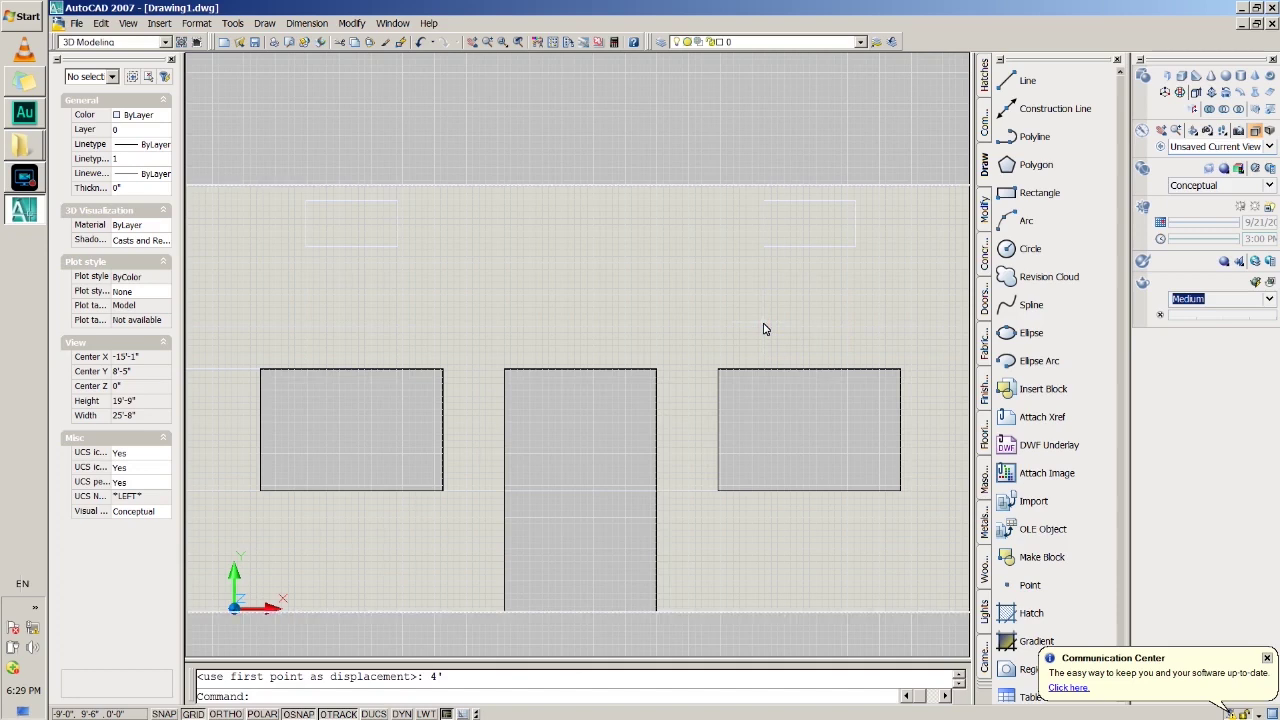
key(ctrl+z)
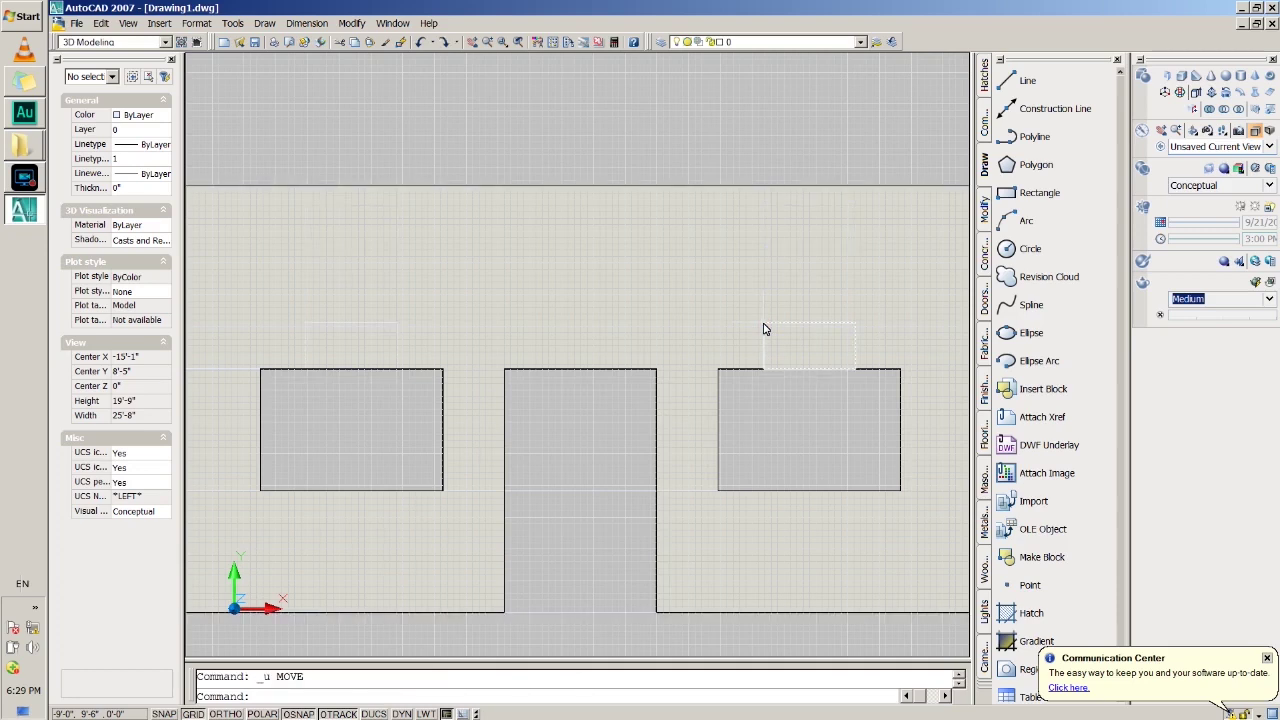
Move the two ventilator outlines up 3' instead
text(move)
key(Return)
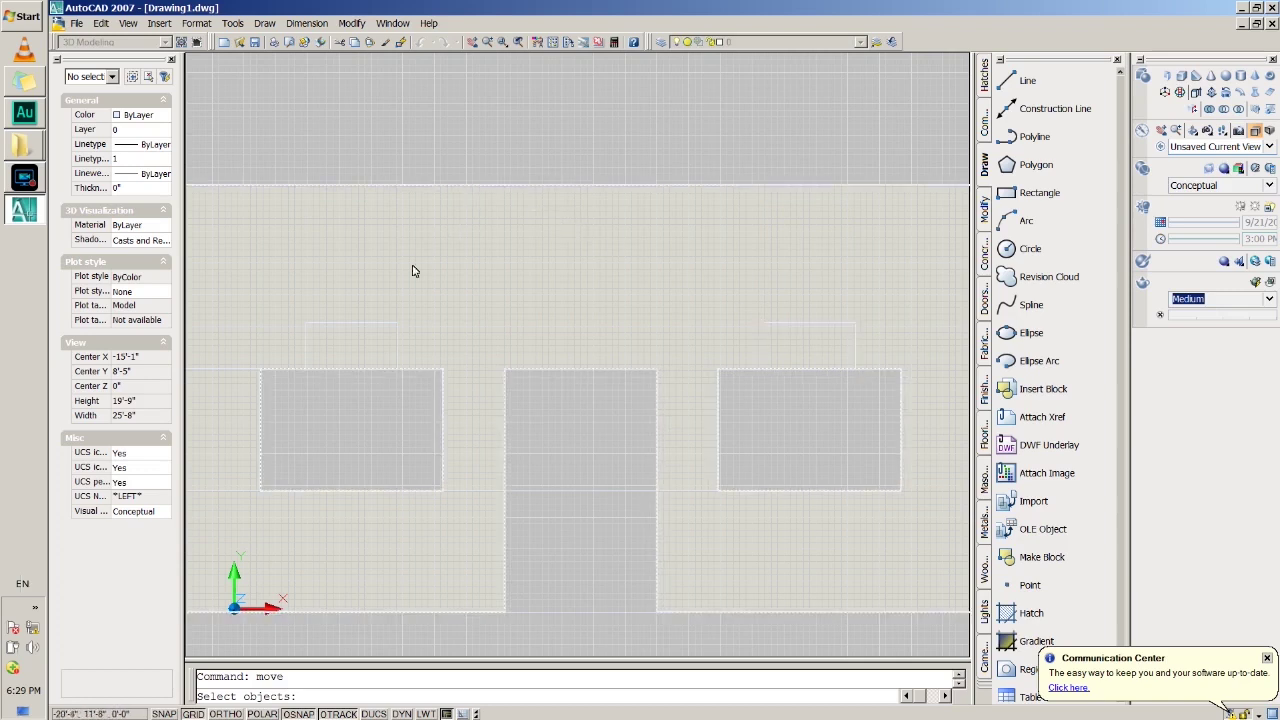
click(307, 338)
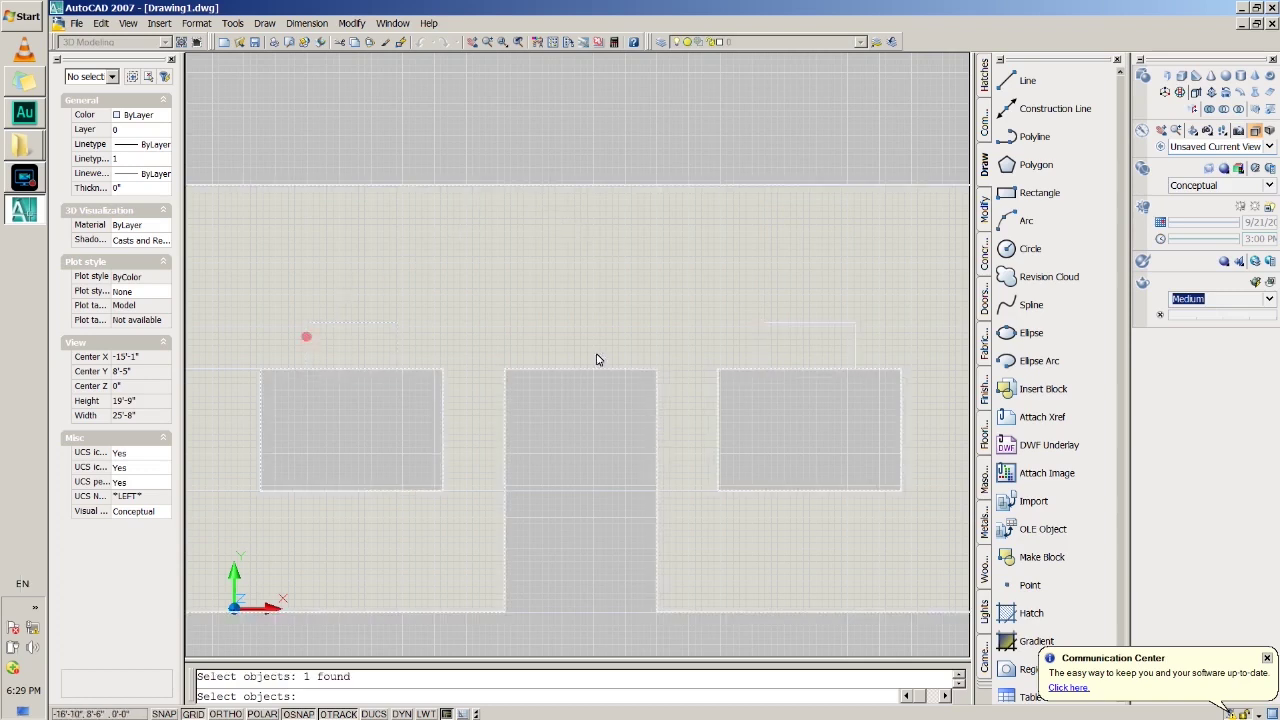
click(763, 348)
click(765, 340)
key(Return)
click(764, 367)
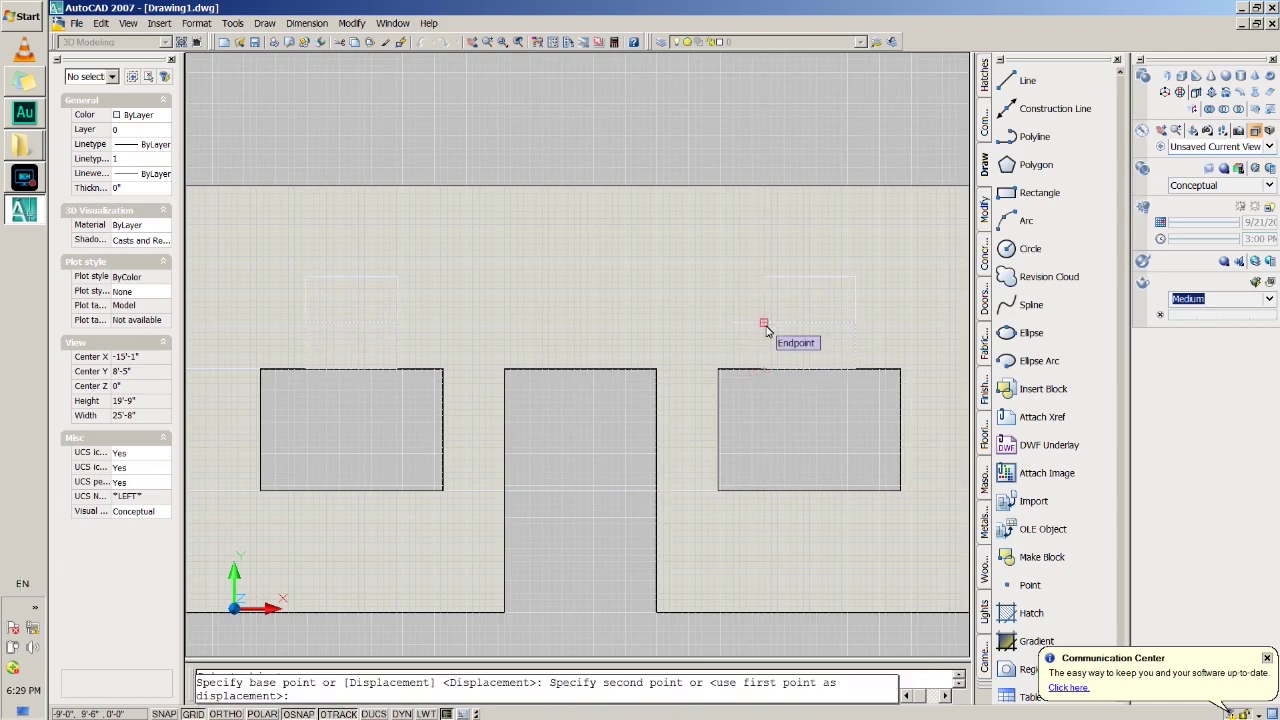
text(3')
key(Return)
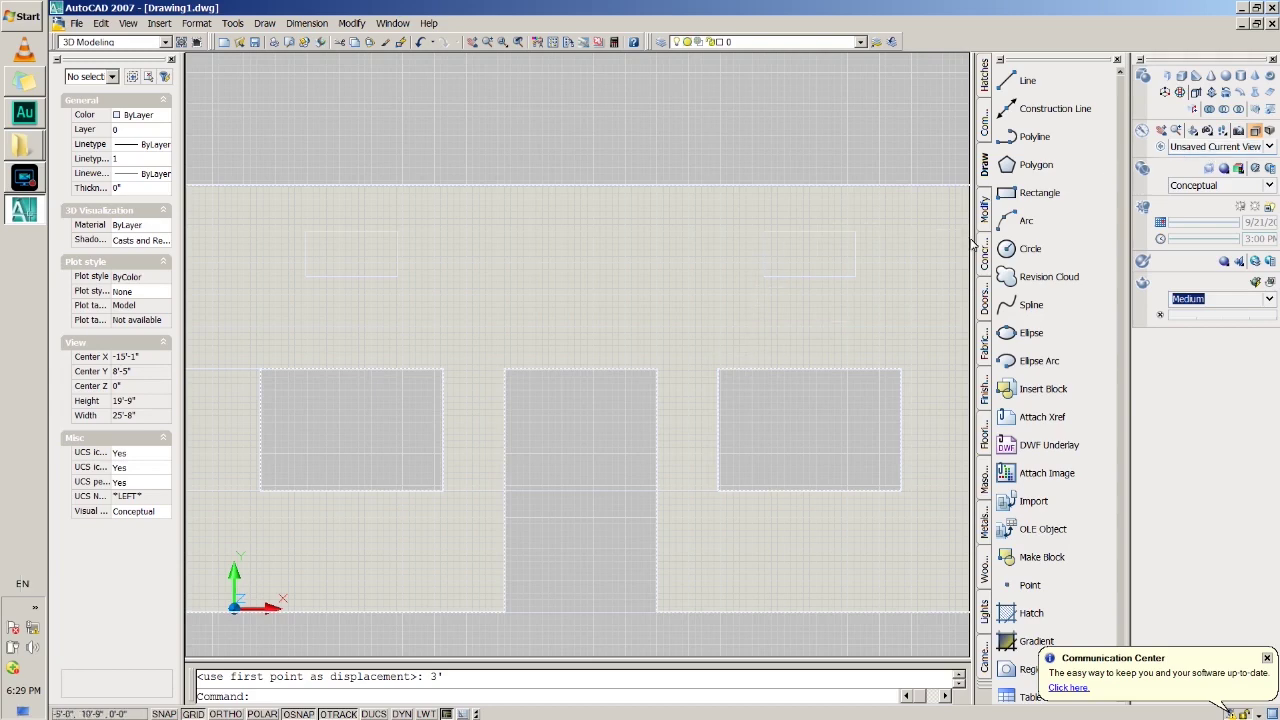
key(Escape)
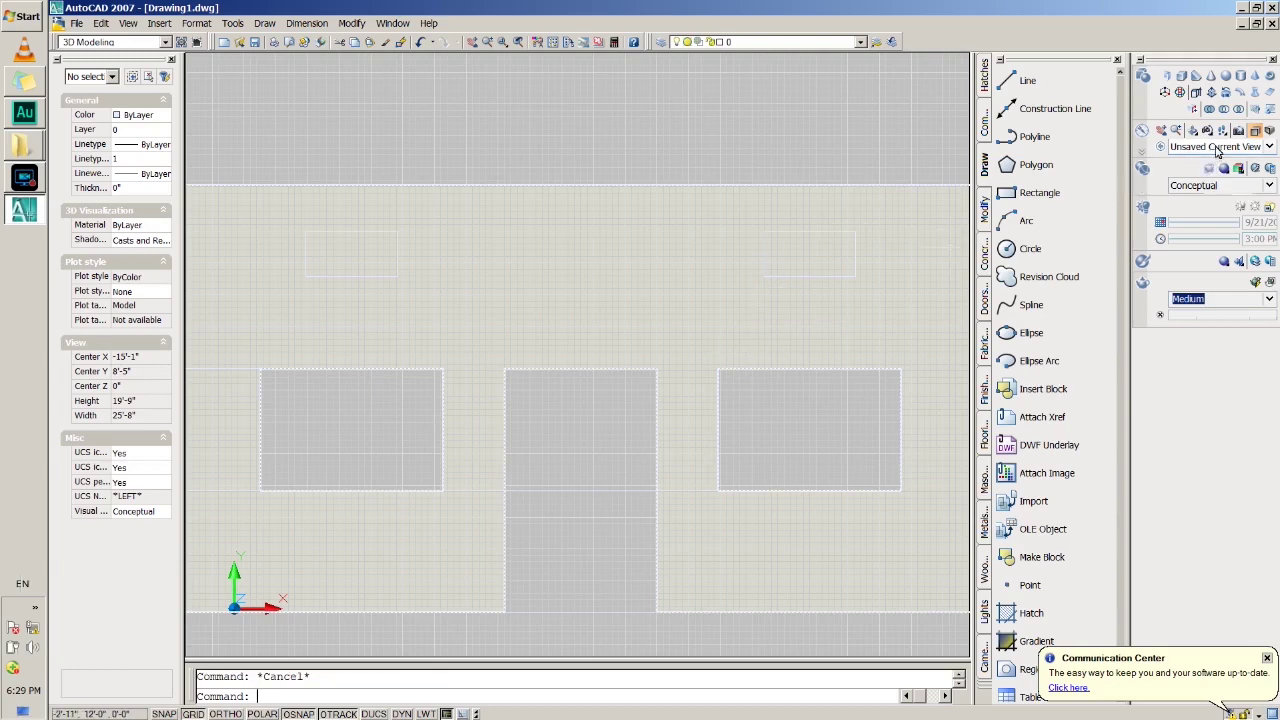
click(1266, 146)
In Southwest Isometric, make the front vent outline a region and copy it to the back wall
click(1197, 261)
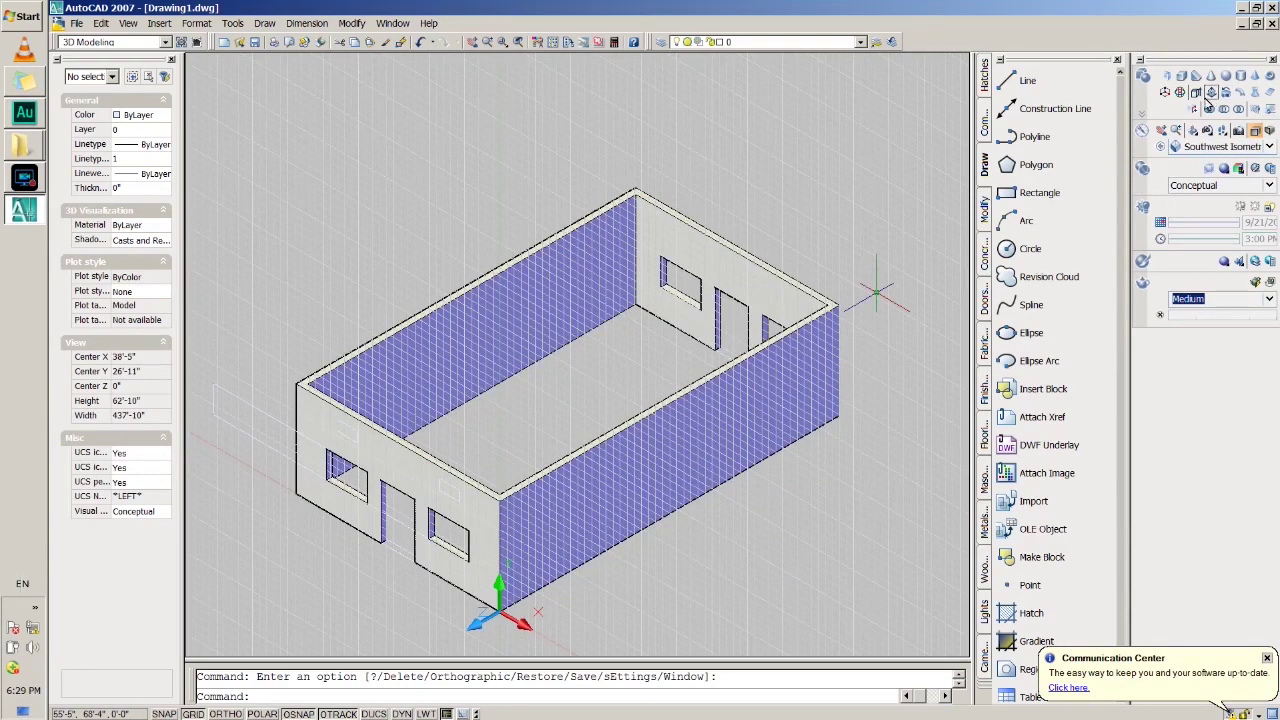
click(1212, 92)
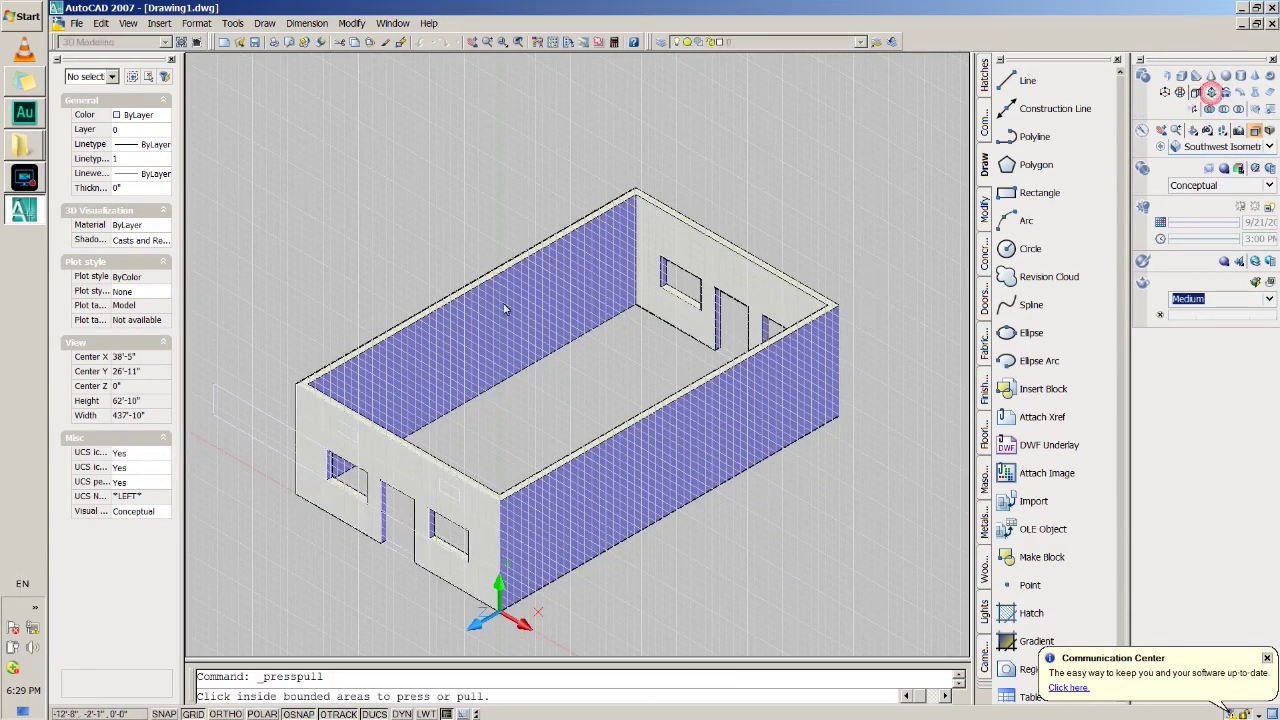
click(350, 437)
key(Return)
drag(350, 437, 682, 242)
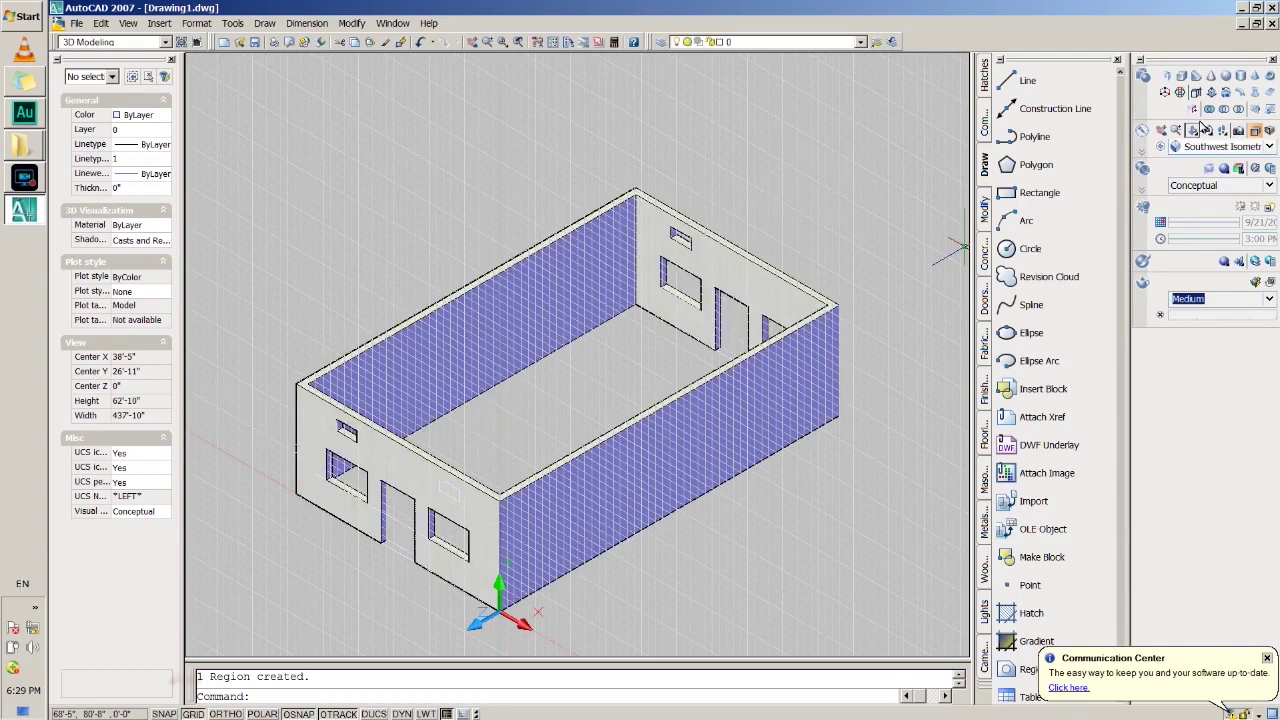
Press-pull the vent area on the front wall, cancelling the unwanted extrusion
click(1212, 92)
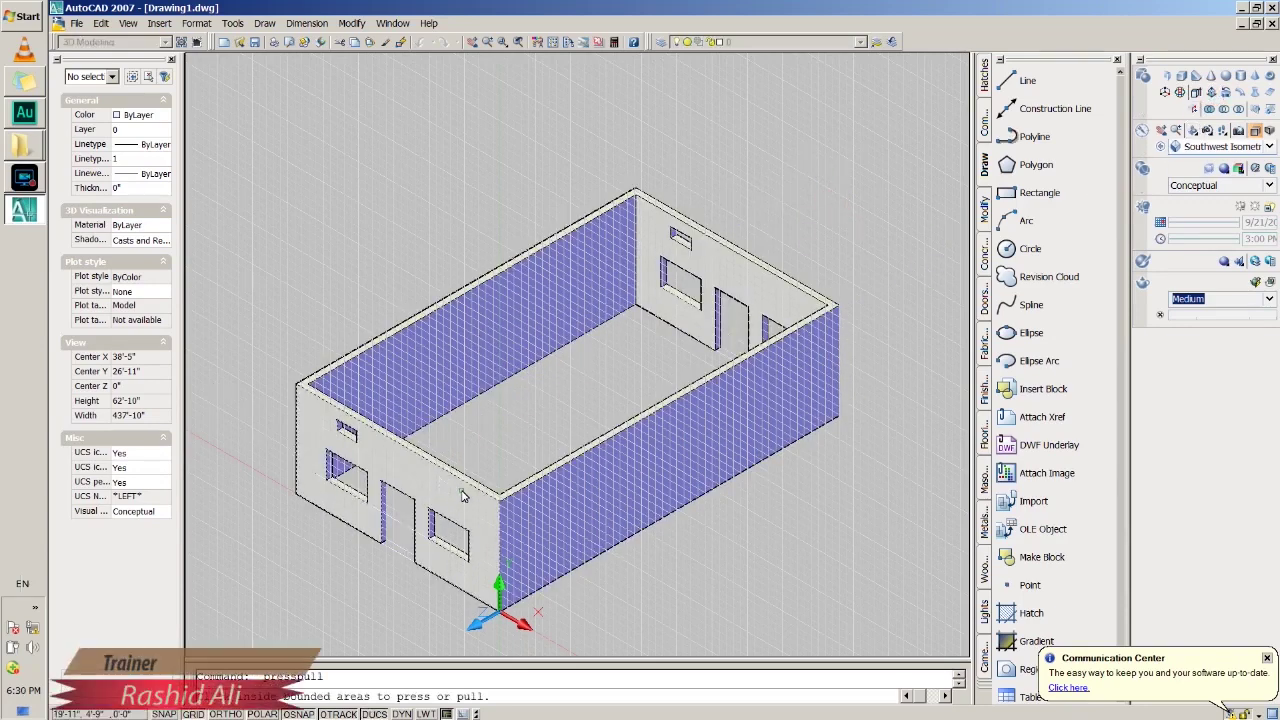
click(452, 490)
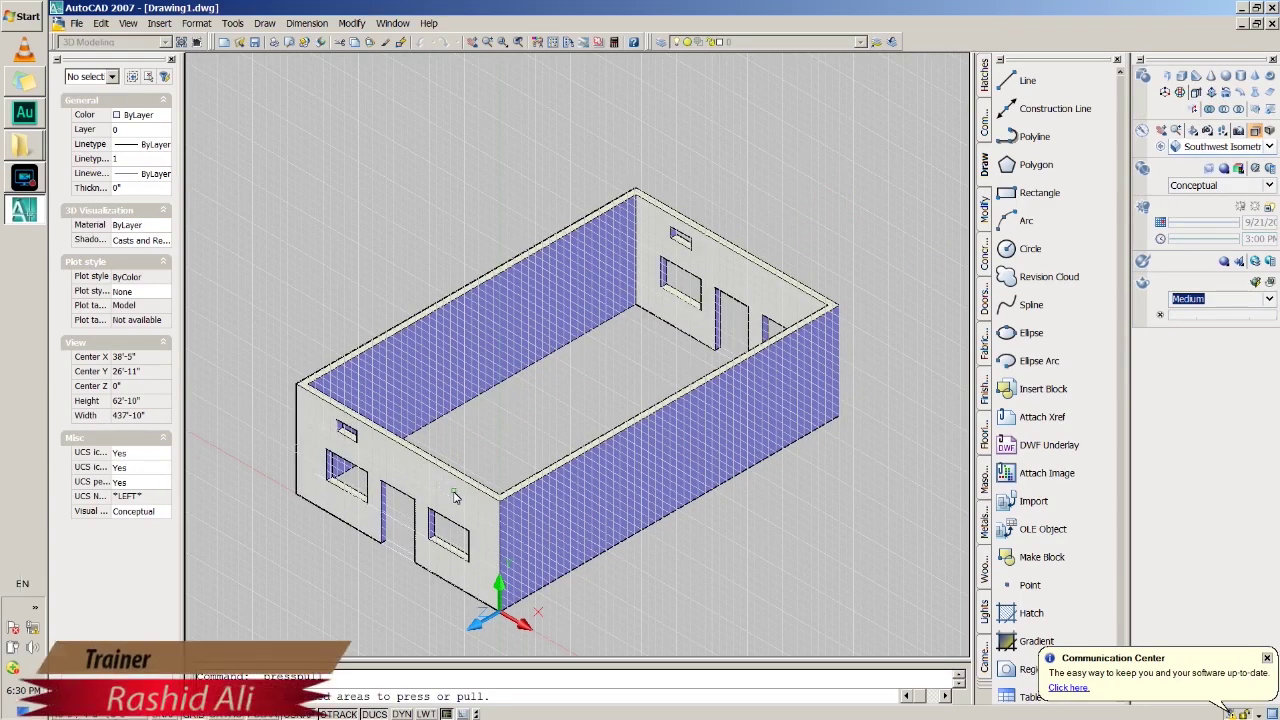
right_click(884, 278)
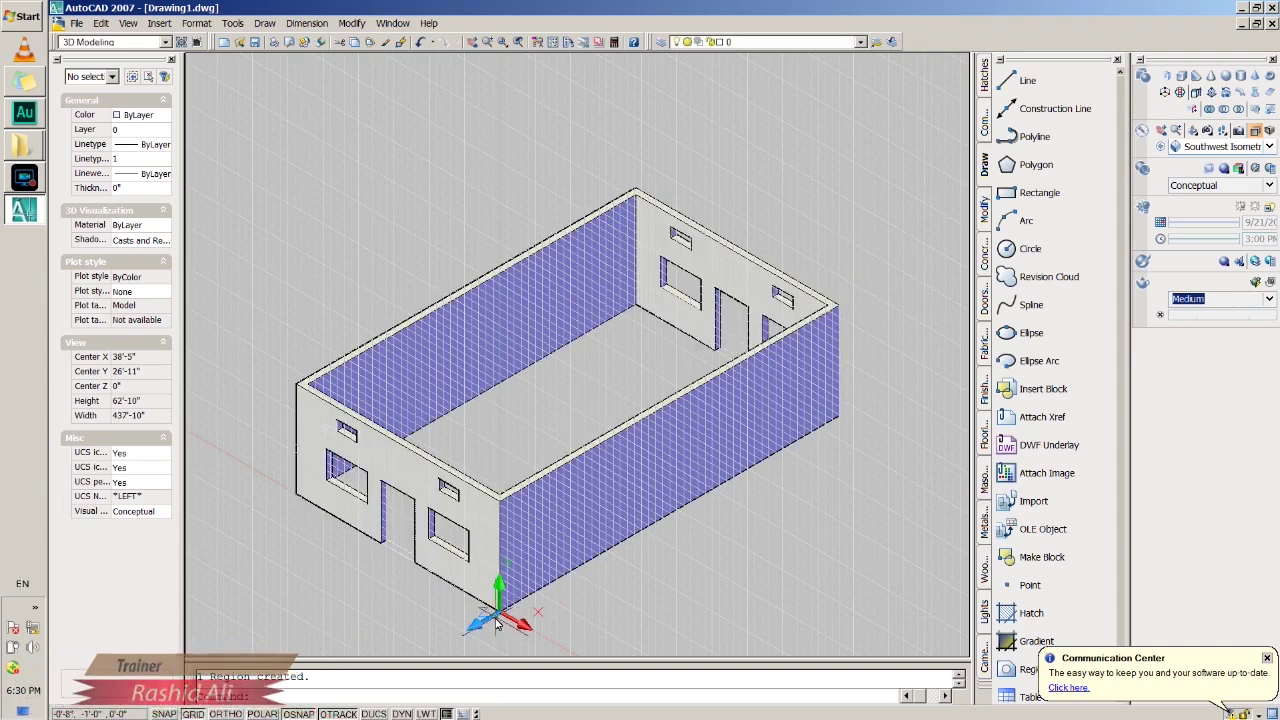